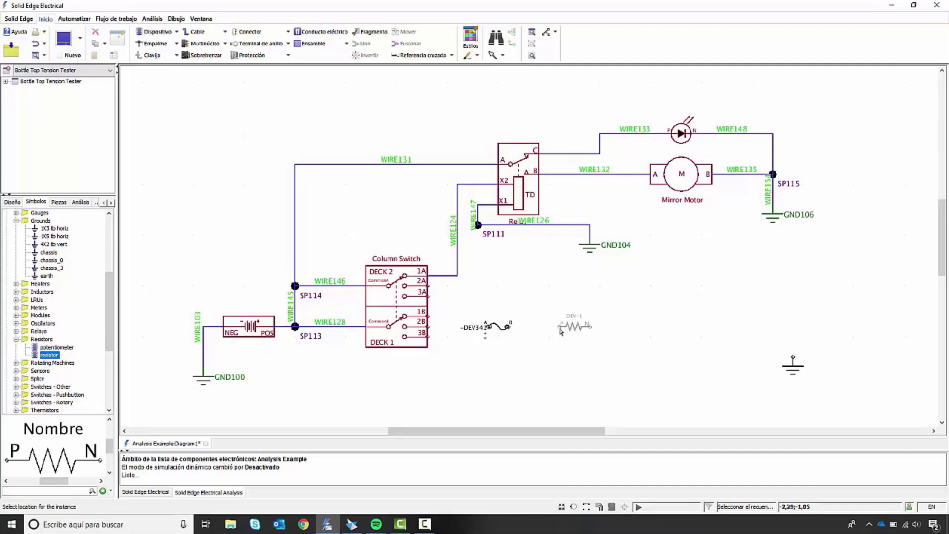
Step: Place the resistor to the right of the fuse and set its DC Res property to 10,0
left_click(606, 328)
double_click(606, 328)
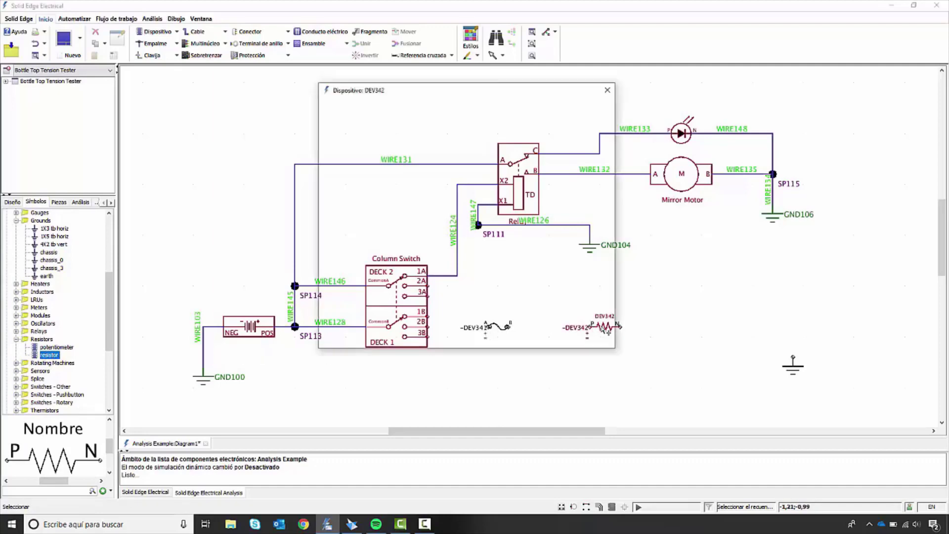
left_click(417, 126)
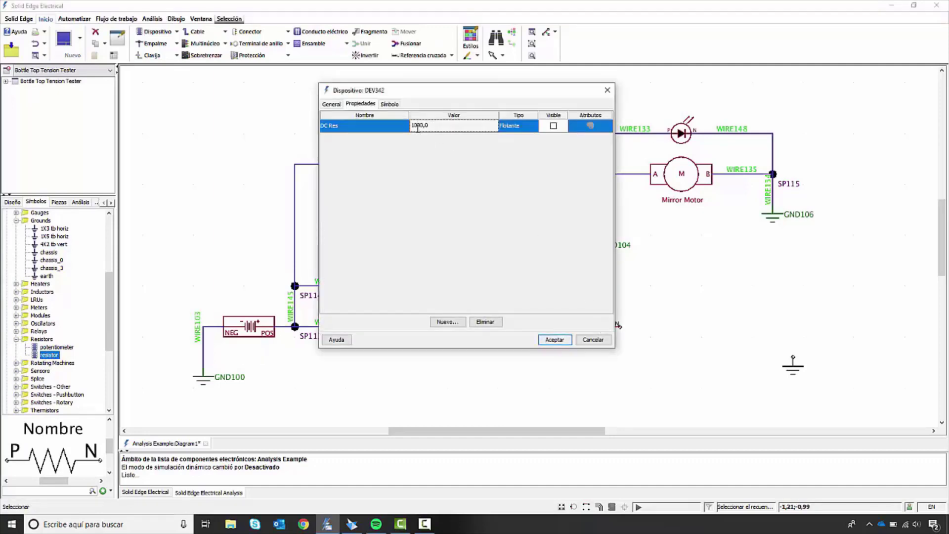
key("Delete")
key("Delete")
key("Return")
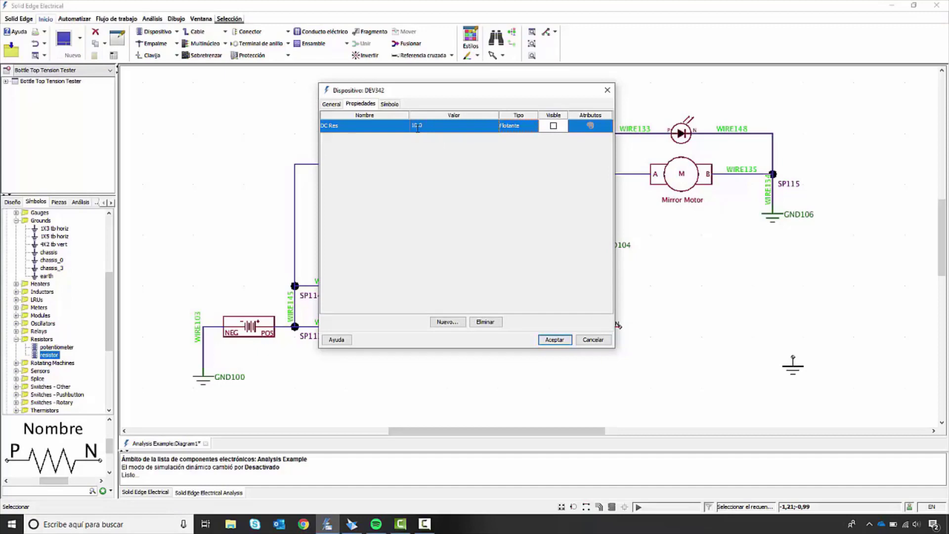
left_click(555, 340)
Step: Place an led symbol from Visual Indicators in line with the resistor, between it and the unconnected ground
scroll(105, 368, "down", 6)
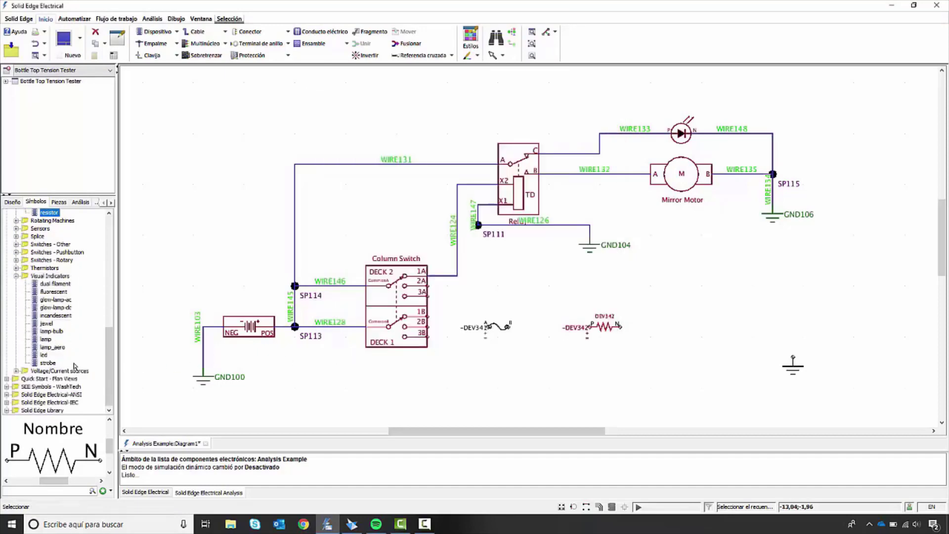
left_click(44, 355)
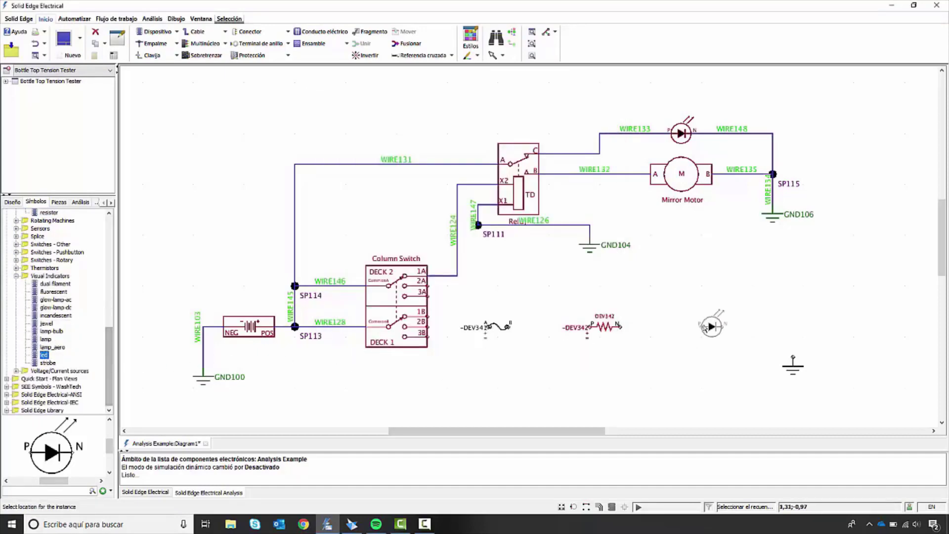
left_click(705, 328)
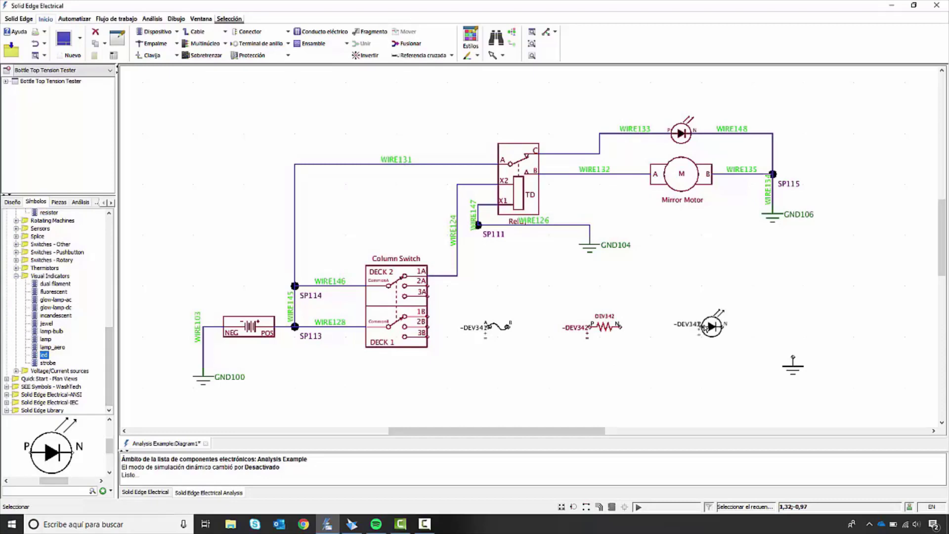
Step: Wire switch terminal 2B to the fuse, the fuse to the resistor, and the resistor to the new LED's P terminal
key("w")
left_click(427, 327)
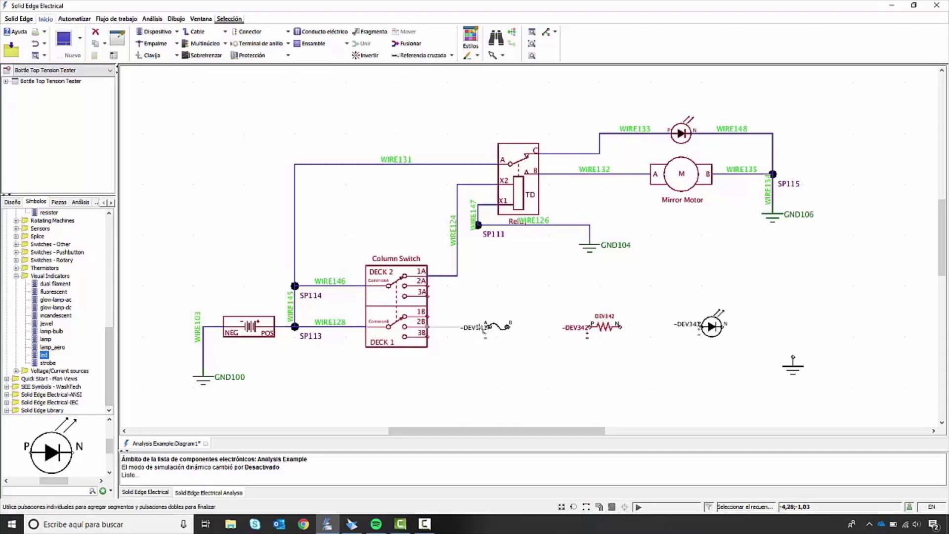
left_click(484, 326)
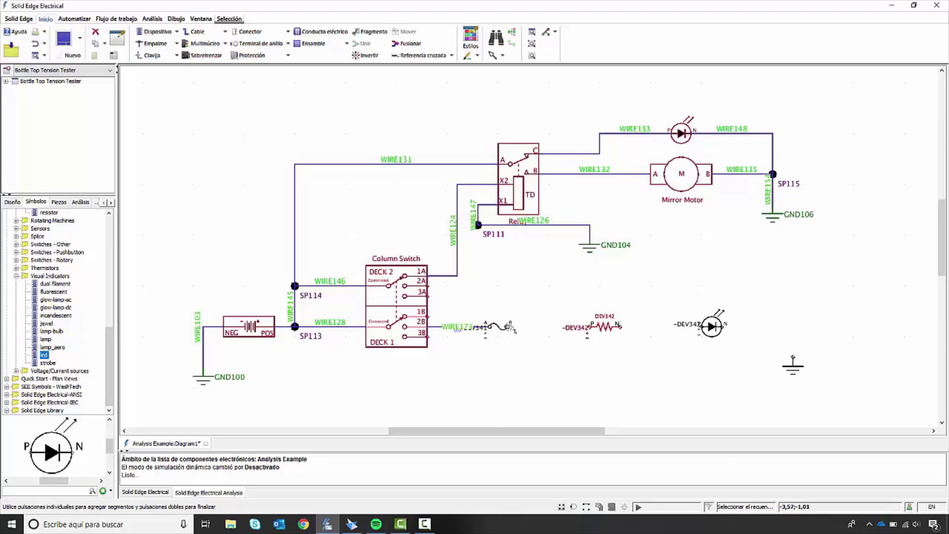
left_click(509, 327)
left_click(590, 326)
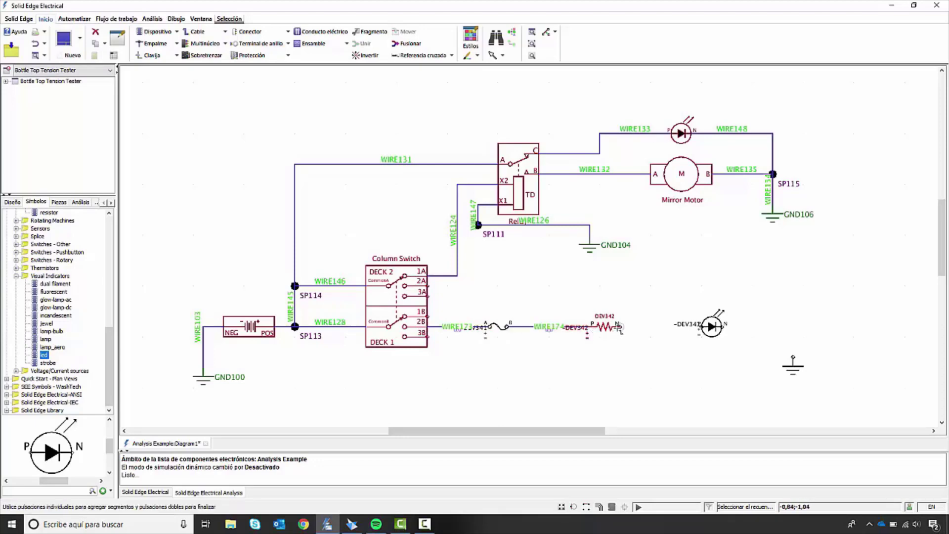
left_click(618, 326)
left_click(701, 327)
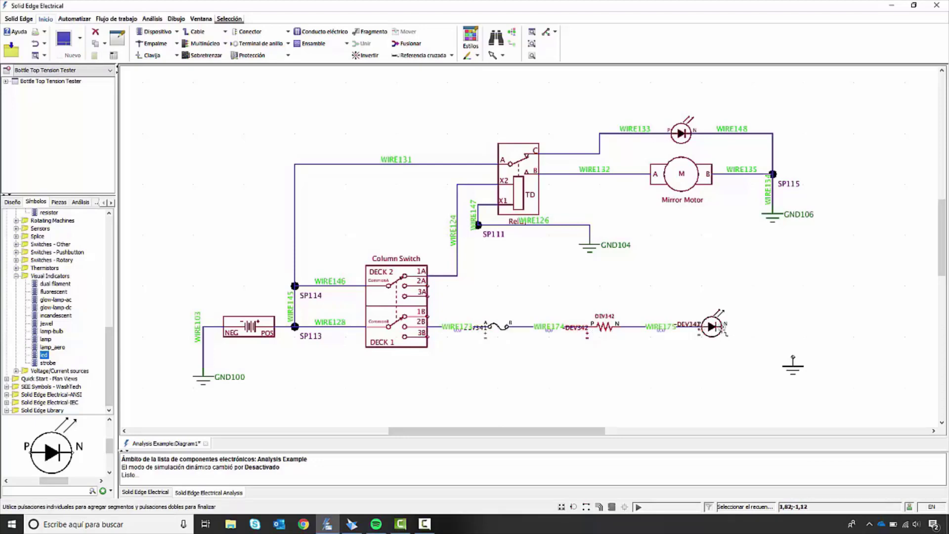
Step: Wire the new LED's N terminal to the ground symbol and reroute that wire with the automatic routing command
left_click(725, 326)
left_click(792, 357)
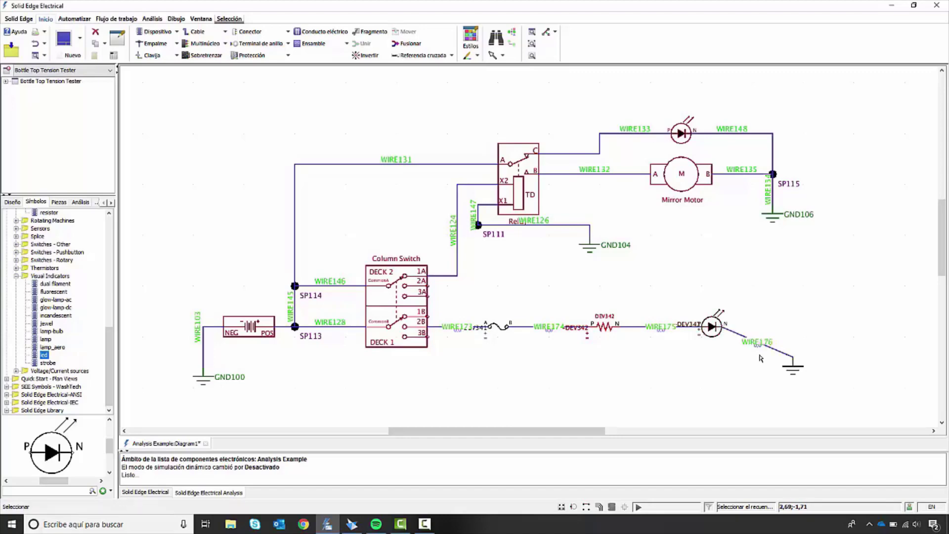
right_click(752, 327)
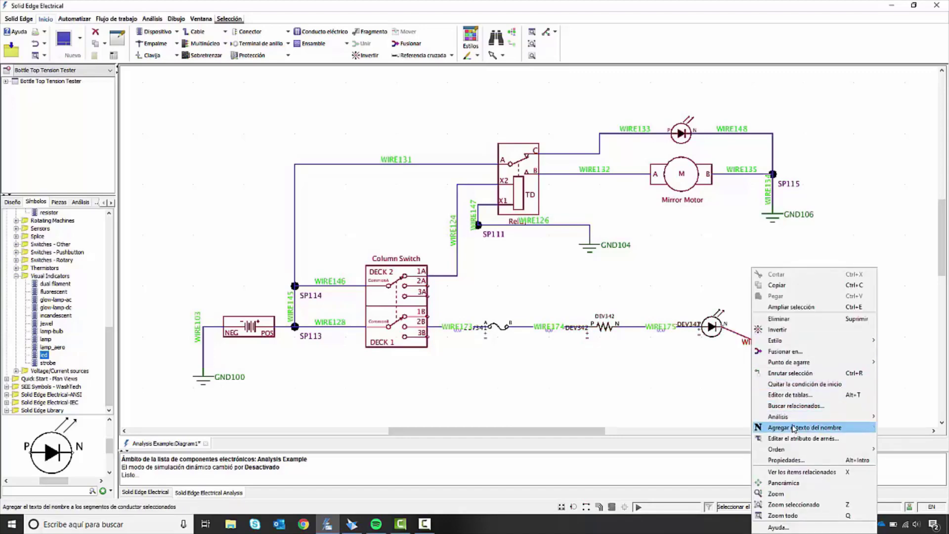
left_click(789, 373)
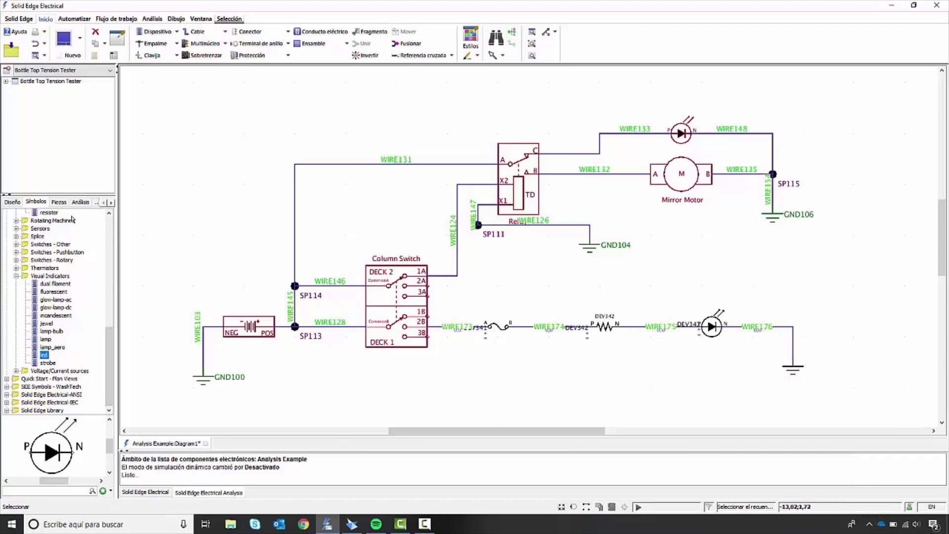
Step: Start the circuit simulation and check the simulated readings of the battery and WIRE131
left_click(79, 202)
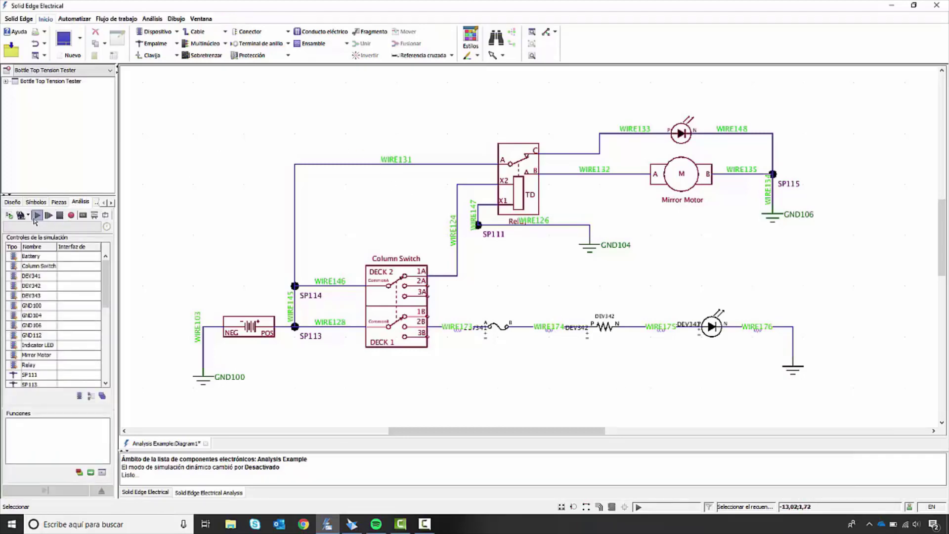
left_click(36, 216)
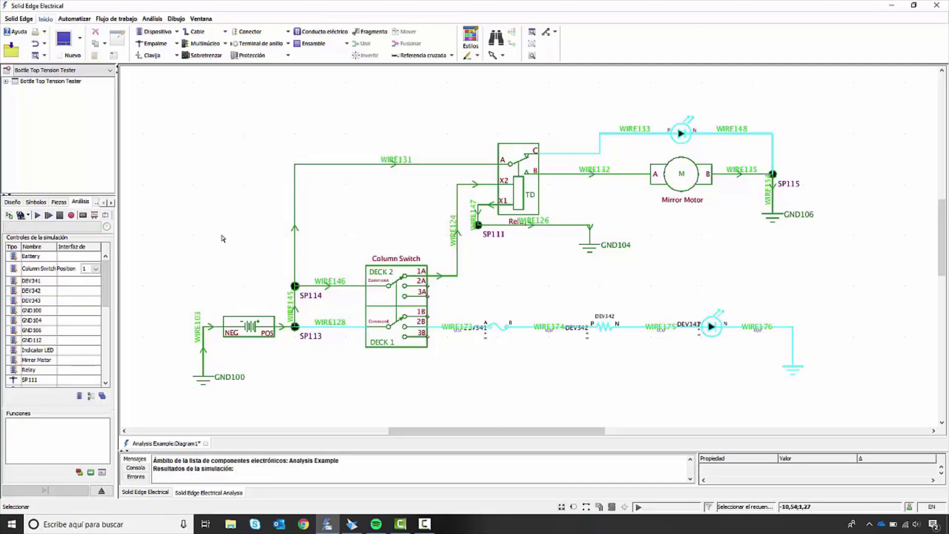
mouse_move(250, 326)
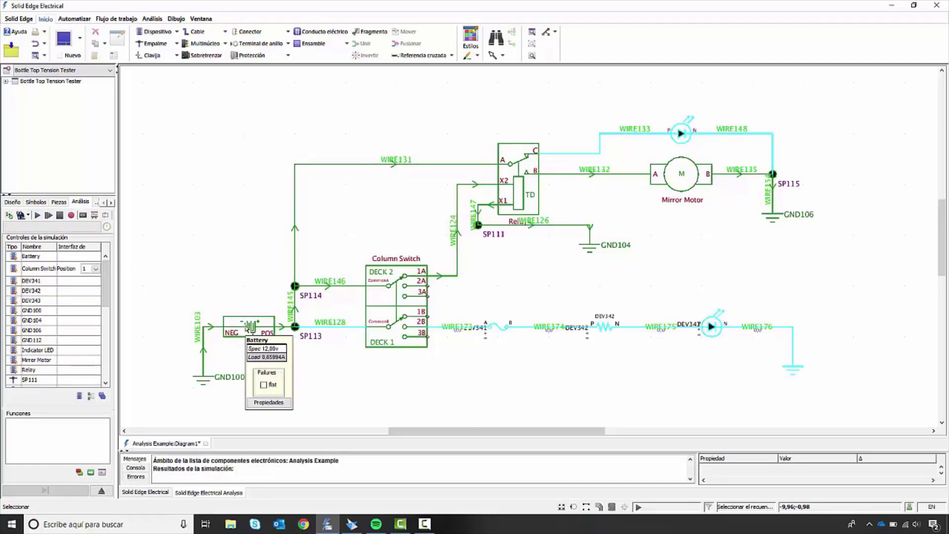
mouse_move(365, 165)
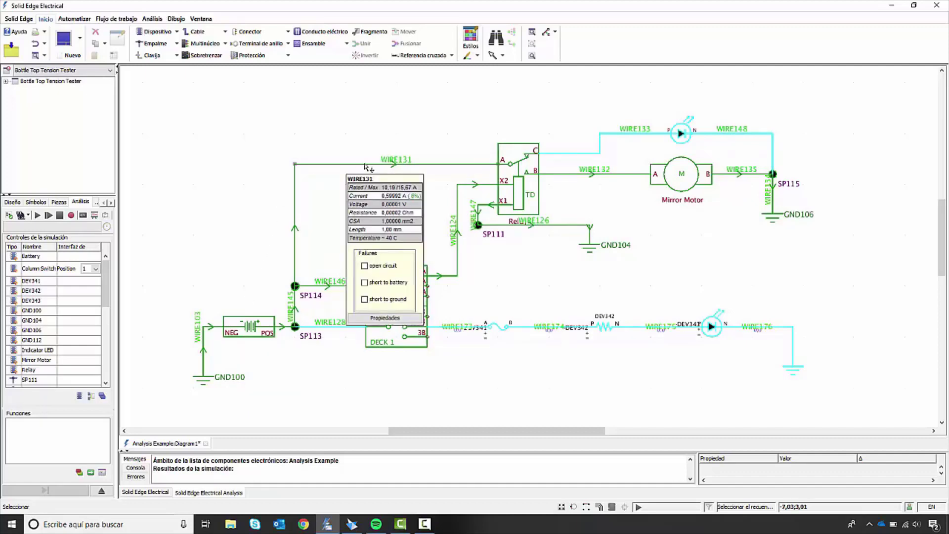
Step: Examine the Mirror Motor's simulated properties, in particular property.rotating
mouse_move(702, 179)
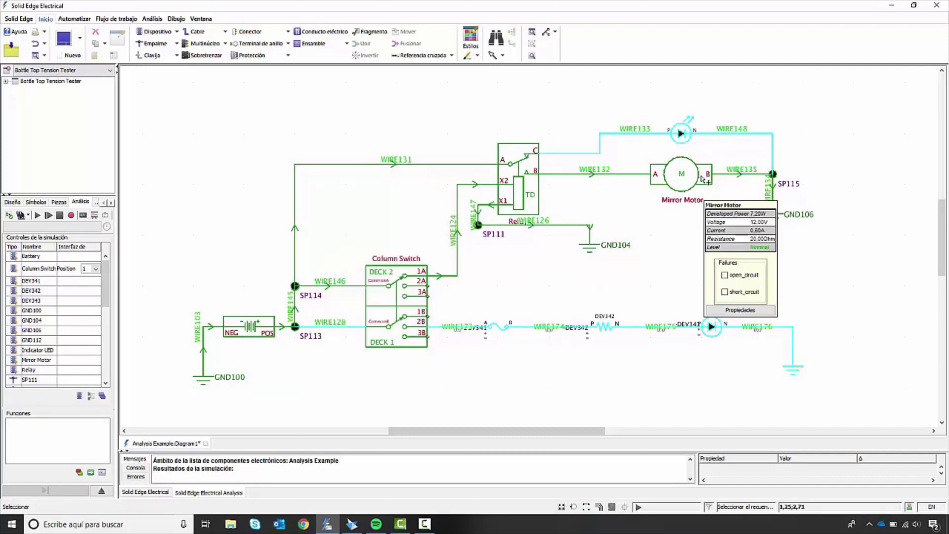
left_click(740, 310)
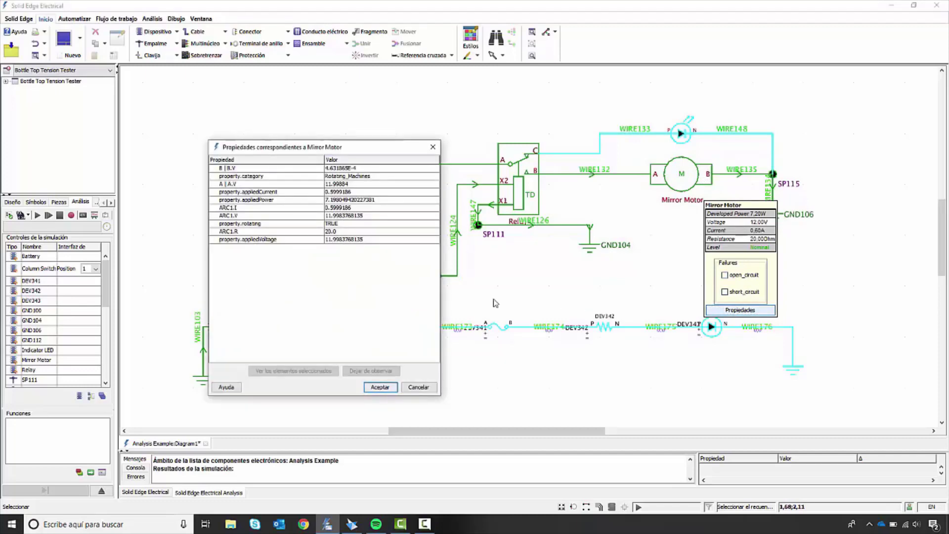
left_click(351, 225)
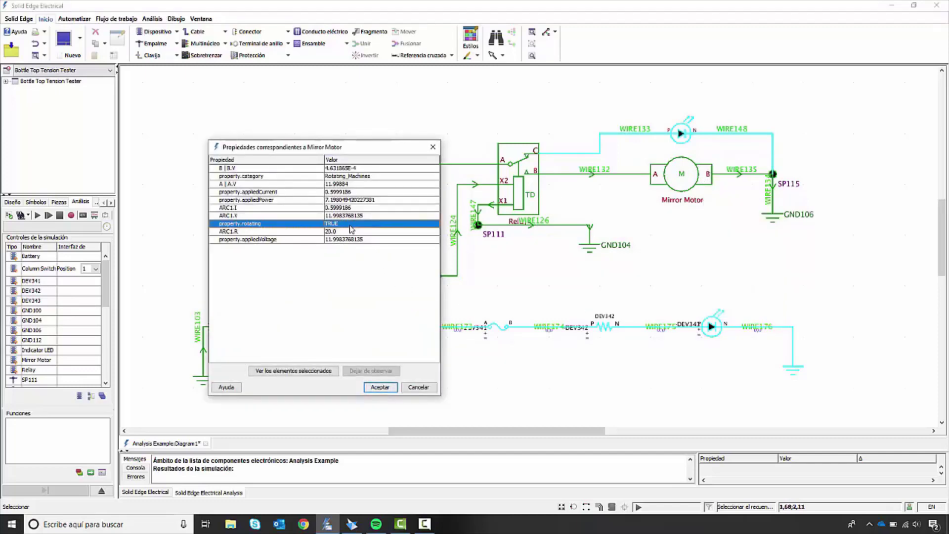
left_click(380, 387)
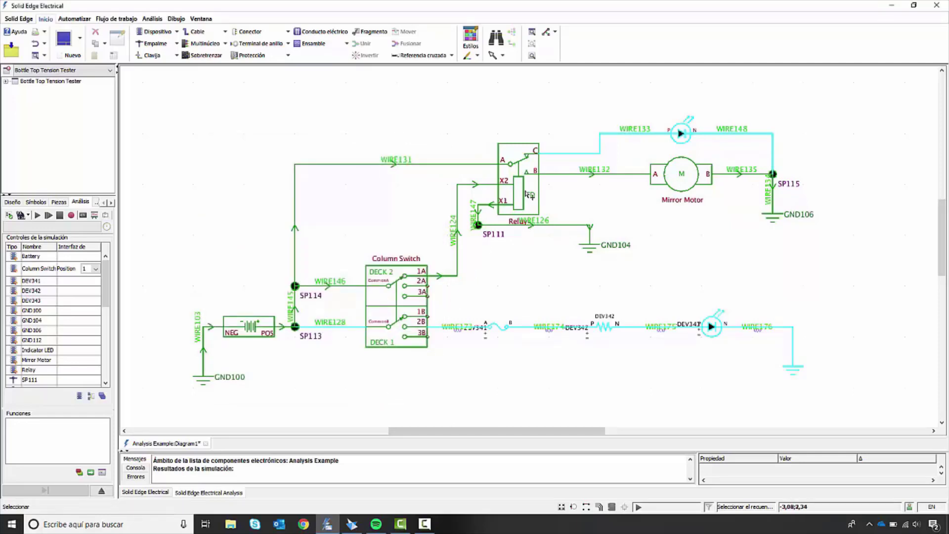
Step: Activate the relay's coil burned out failure and check the readings of WIRE133
mouse_move(526, 191)
left_click(542, 312)
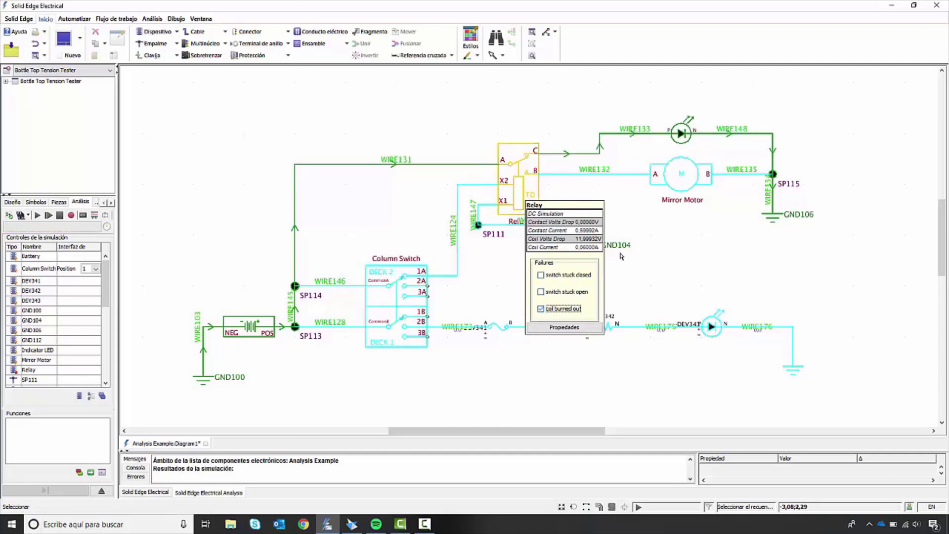
mouse_move(651, 137)
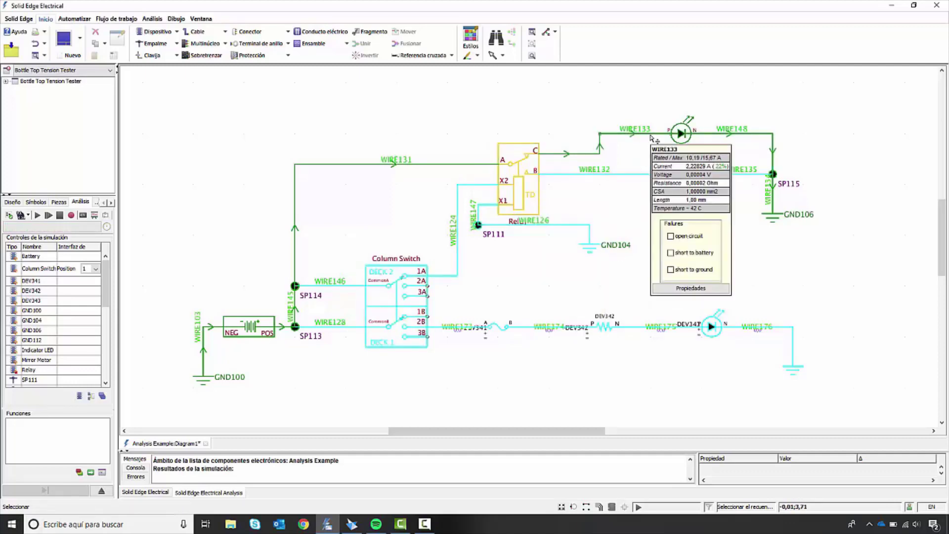
Step: Examine the Indicator LED's simulated properties, in particular property.Light
mouse_move(684, 139)
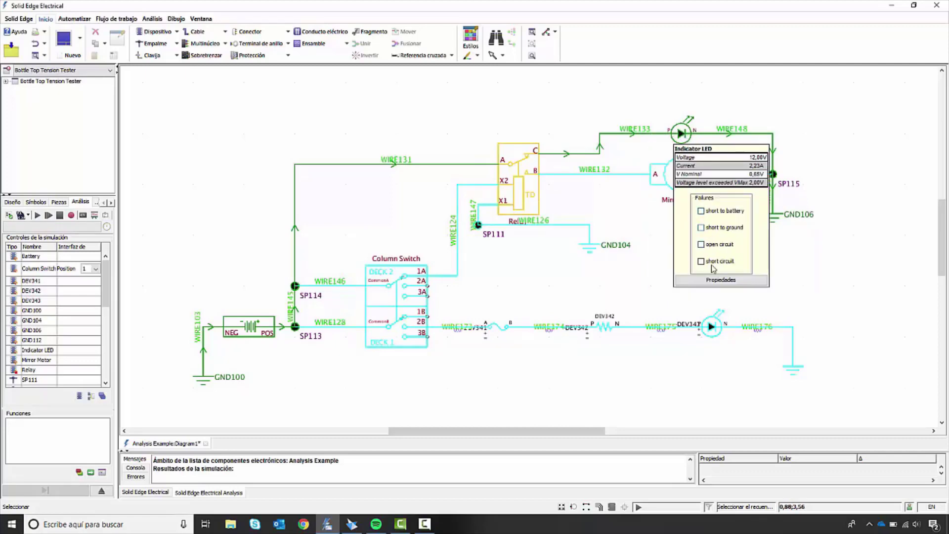
left_click(717, 280)
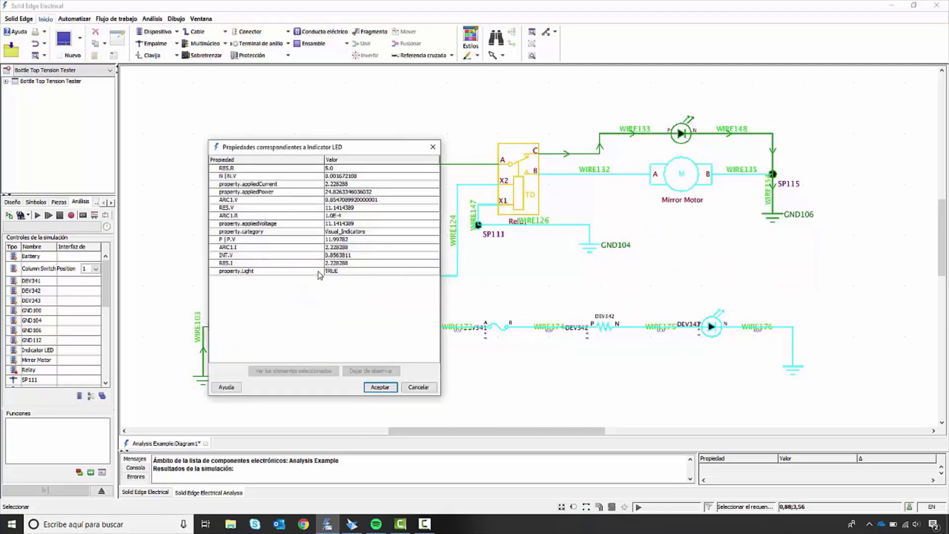
left_click(334, 271)
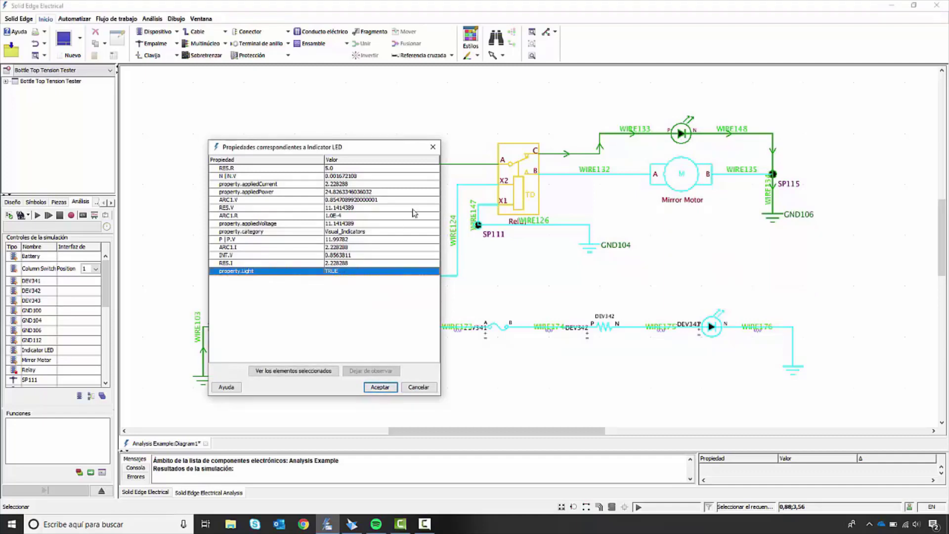
left_click(432, 147)
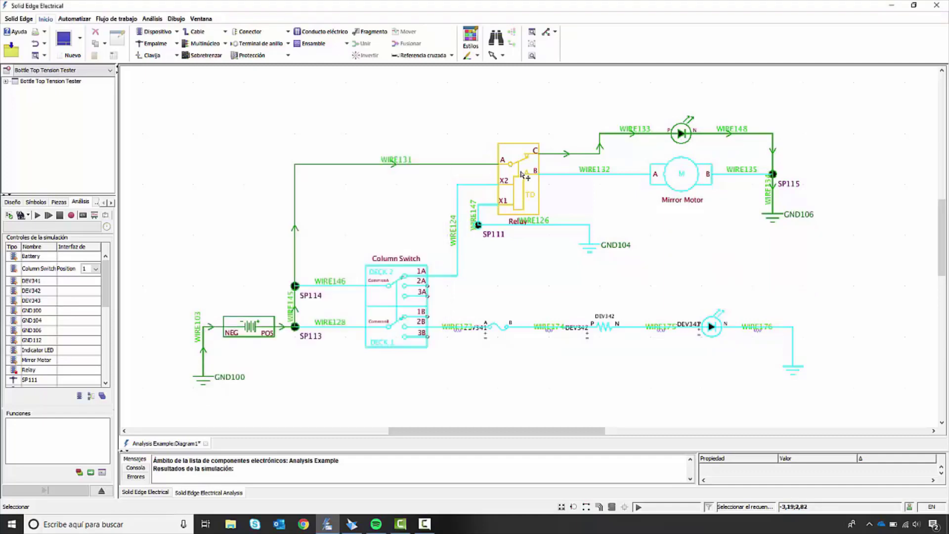
Step: Clear the relay's coil burned out failure and set the Column Switch to position 2
mouse_move(522, 174)
left_click(538, 256)
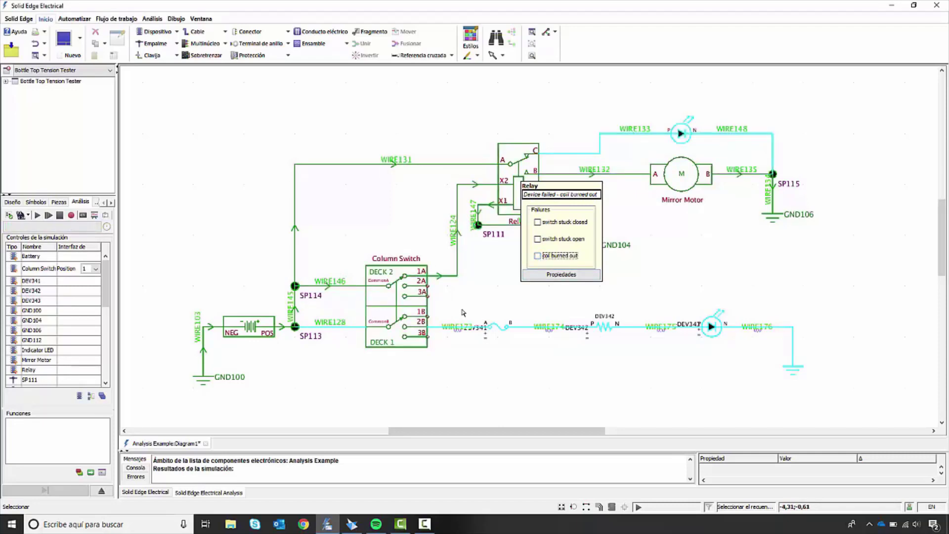
mouse_move(410, 305)
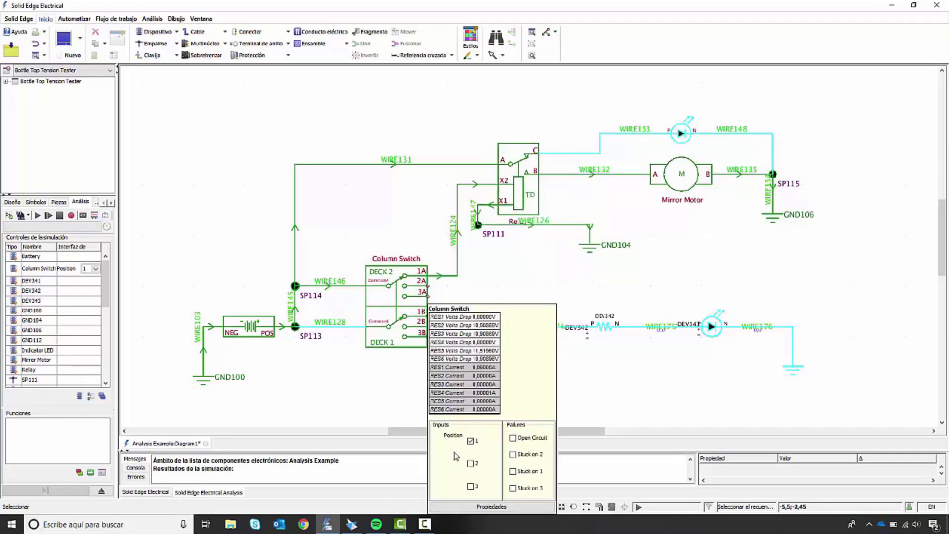
left_click(470, 463)
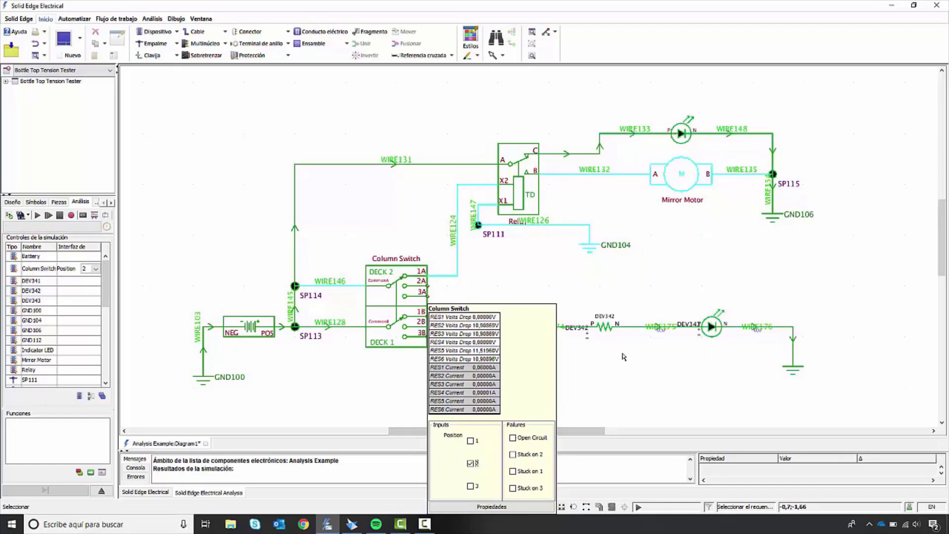
Step: Check the simulated readings of the new LED and fuse and the battery's device properties, and stop the simulation
mouse_move(715, 326)
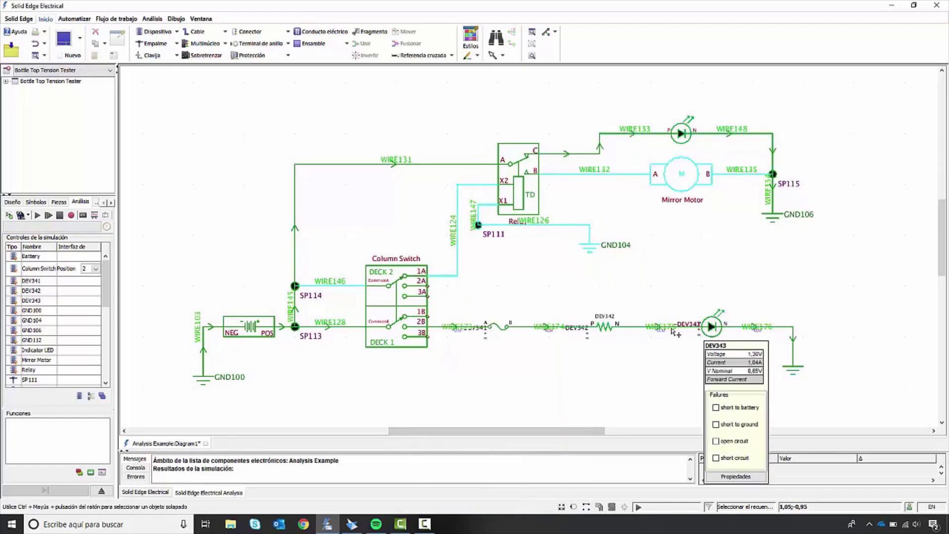
mouse_move(494, 331)
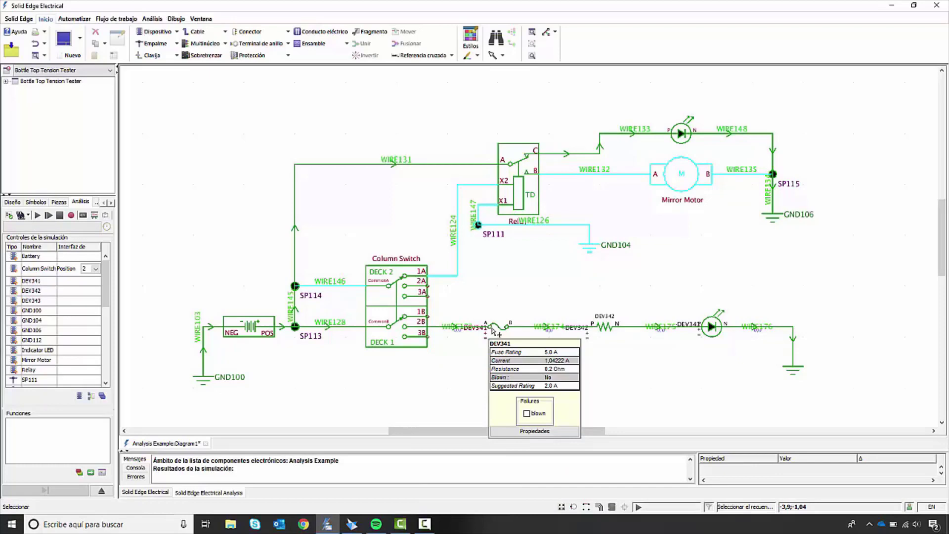
double_click(256, 334)
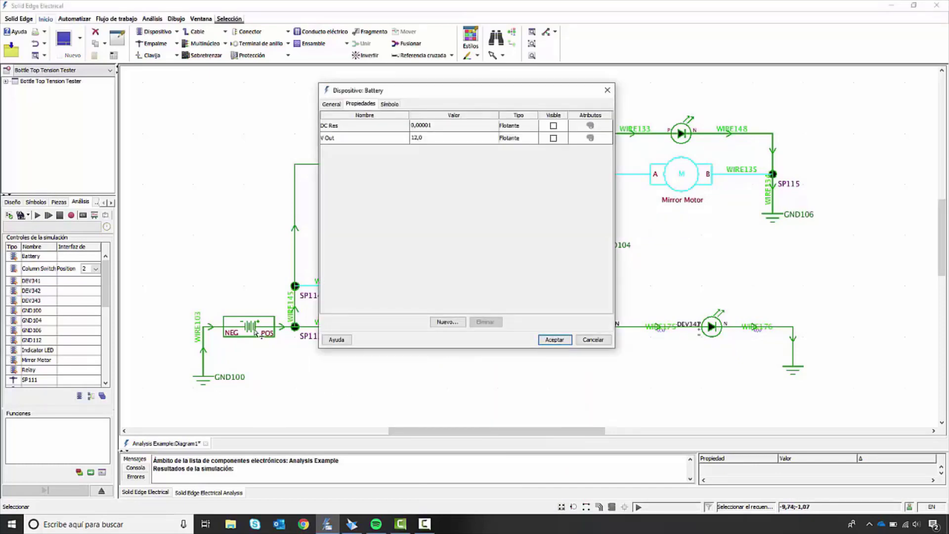
left_click(591, 339)
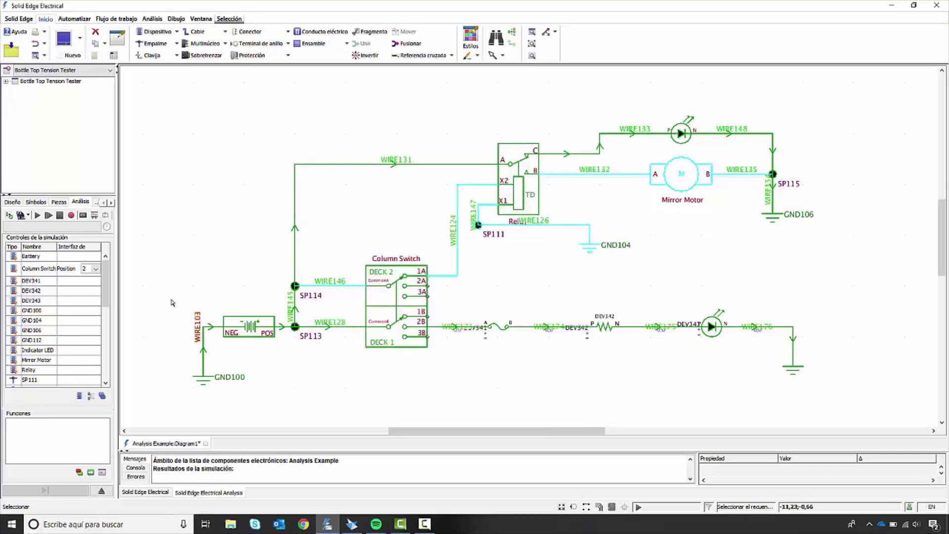
left_click(59, 215)
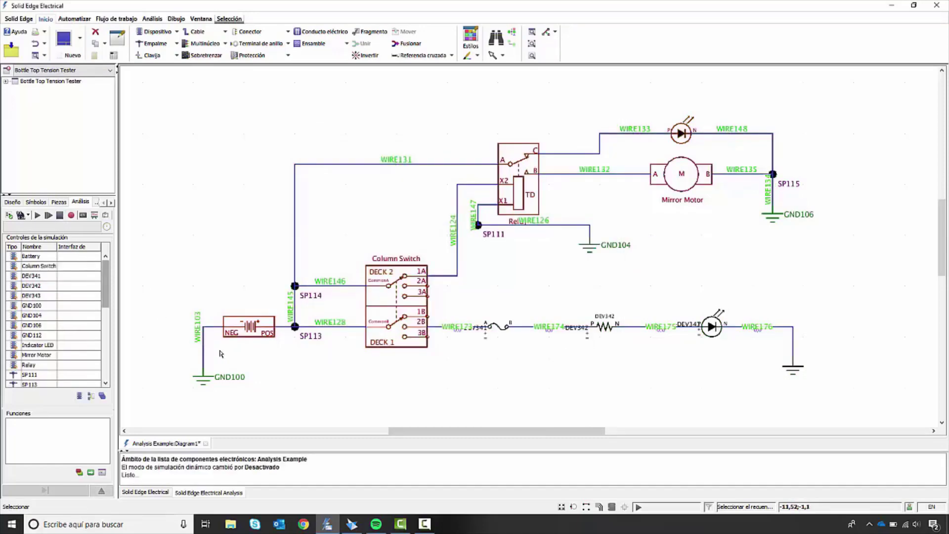
Step: Set the Battery's V Out property to 200,0 and accept the change
double_click(255, 334)
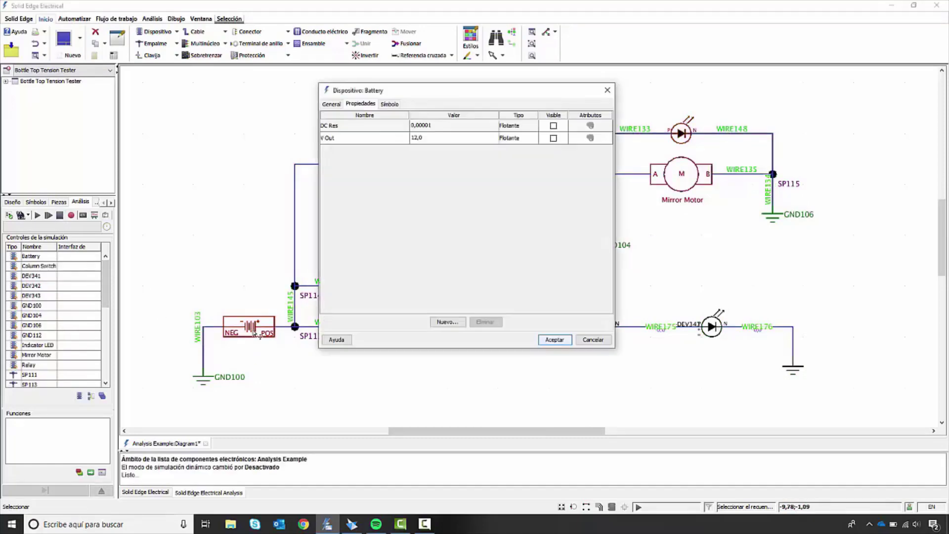
left_click(415, 140)
left_click(414, 139)
type("20")
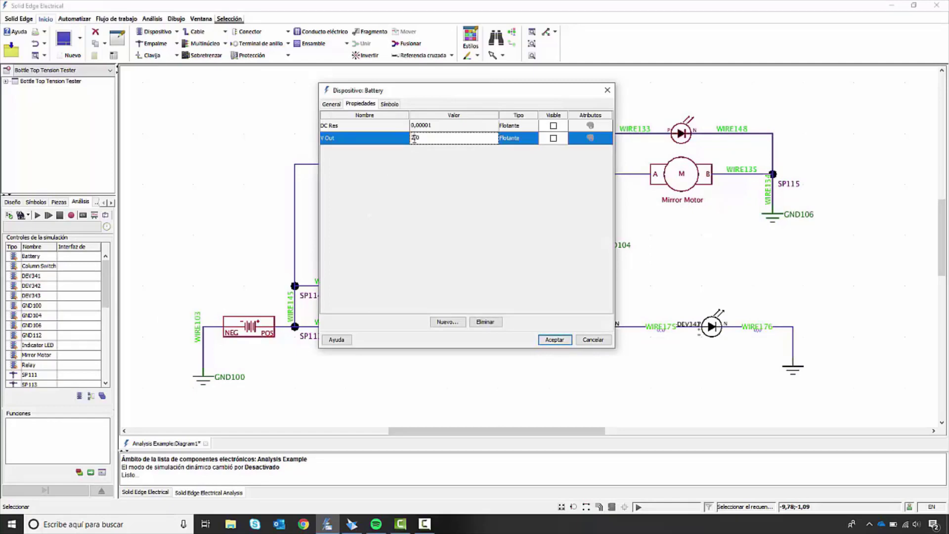
type(",0")
key("Return")
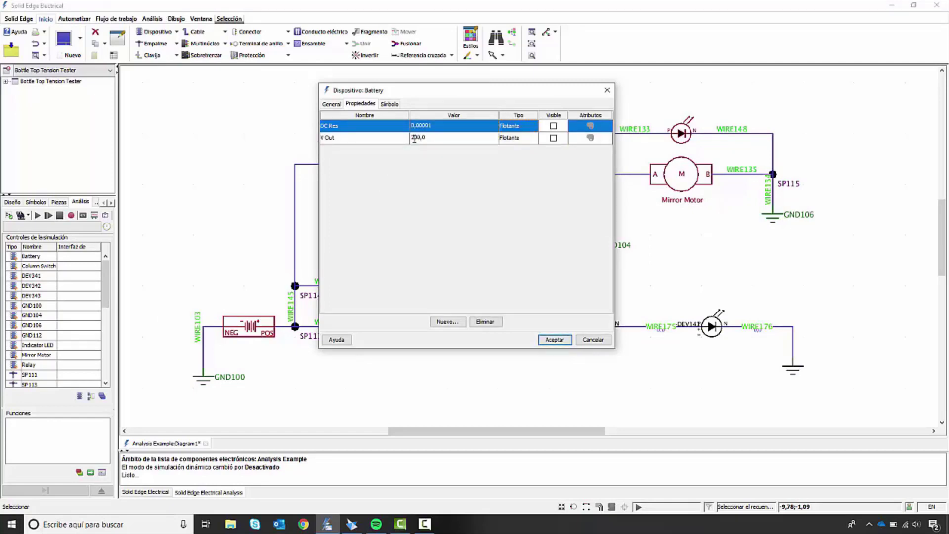
left_click(567, 340)
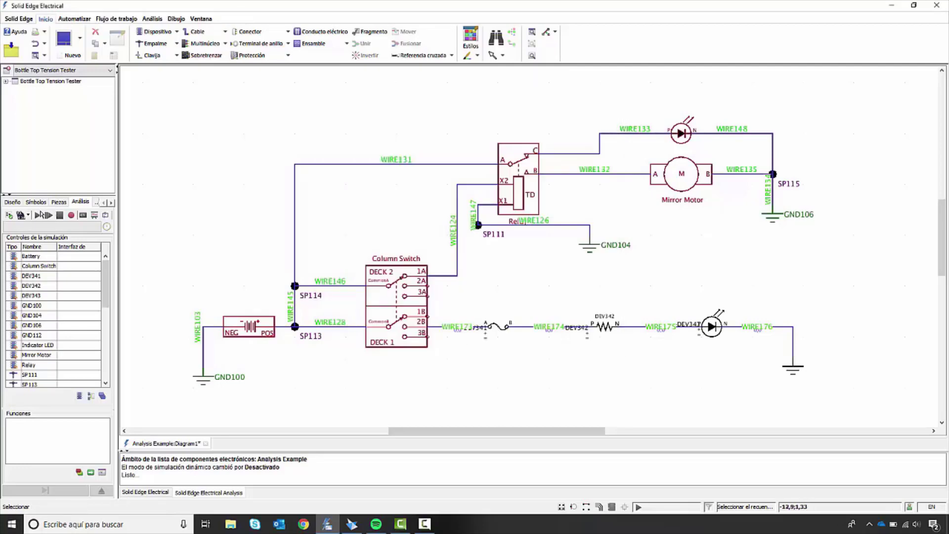
Step: Start the simulation with the new battery voltage and set the Column Switch to position 2
left_click(37, 215)
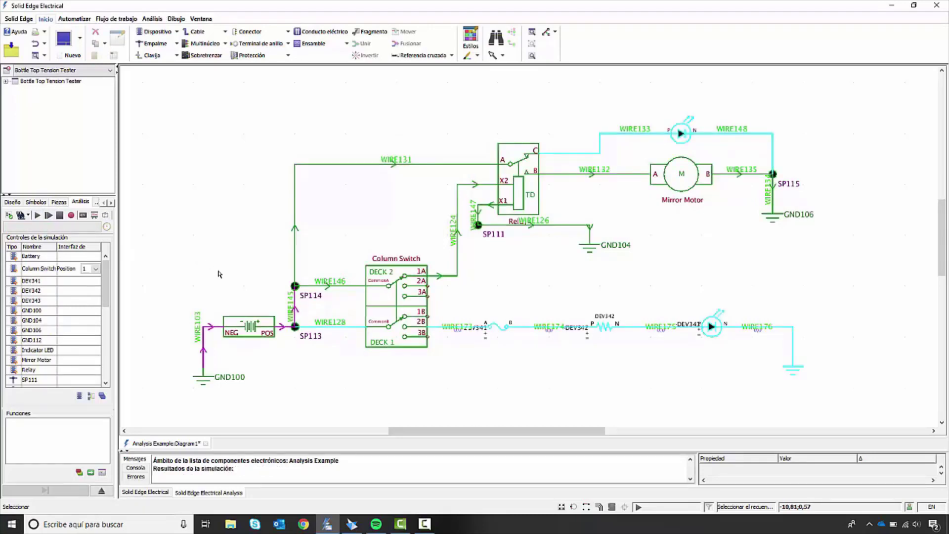
mouse_move(298, 311)
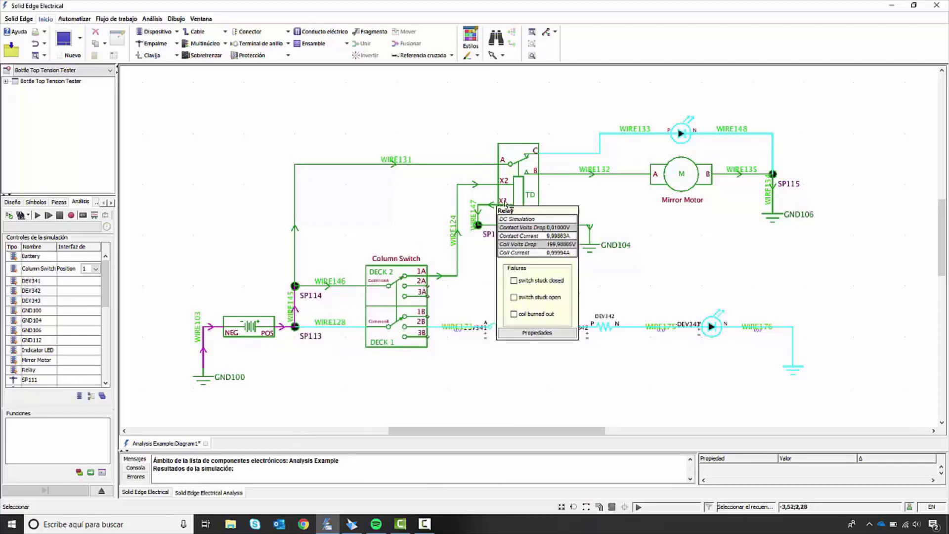
mouse_move(411, 338)
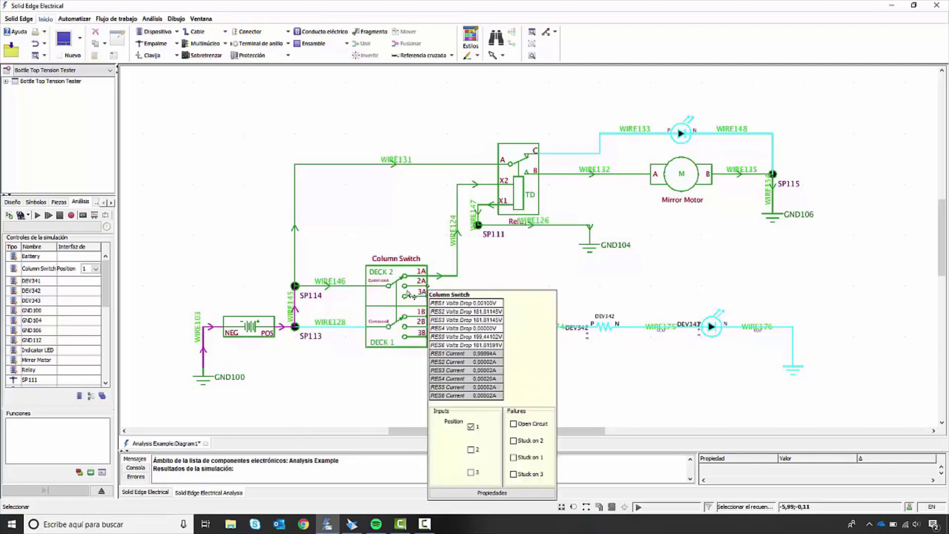
left_click(471, 451)
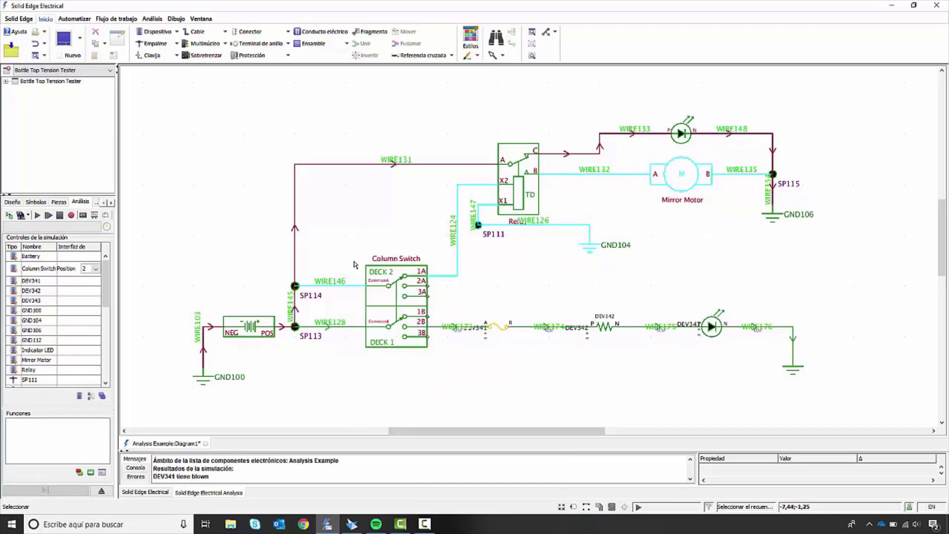
Step: Check the simulated readings of WIRE131 and the fuse DEV341, including its property.blown, and stop the simulation
mouse_move(352, 164)
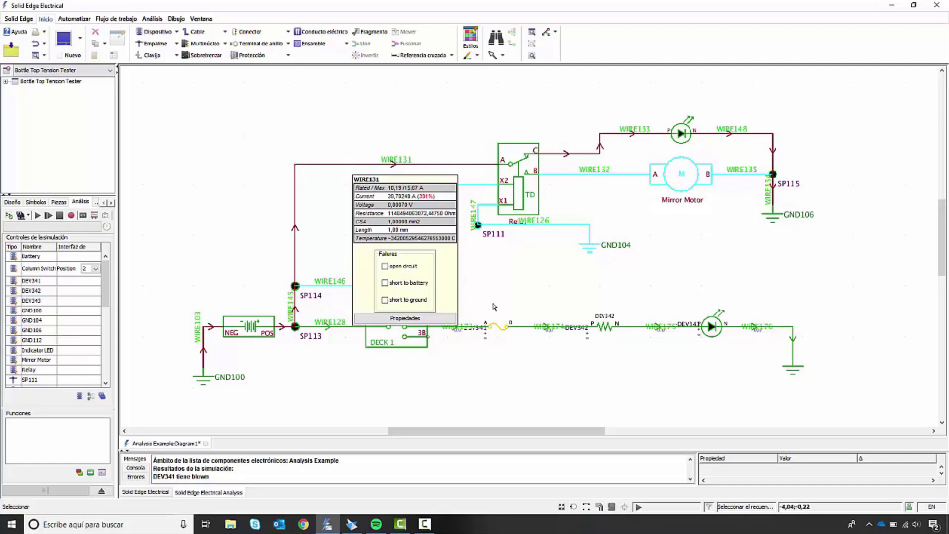
mouse_move(505, 329)
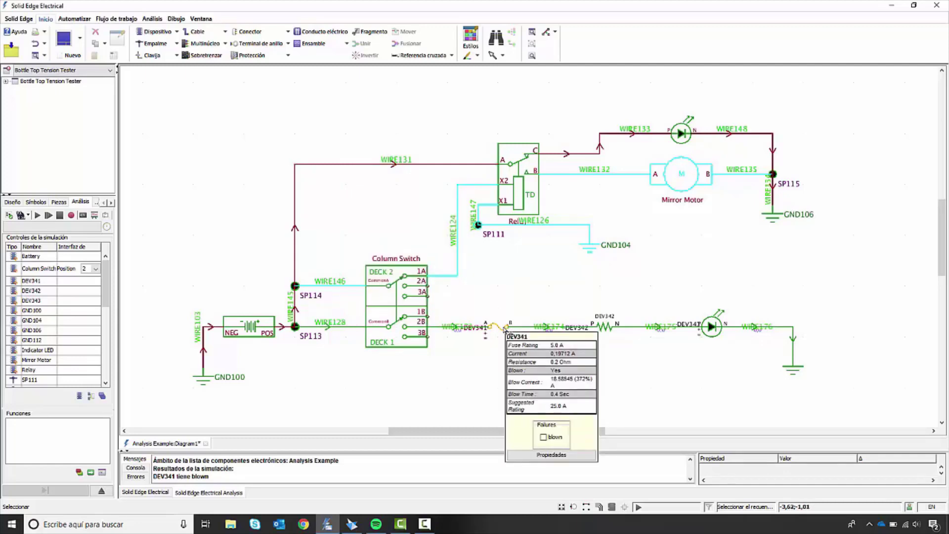
left_click(551, 454)
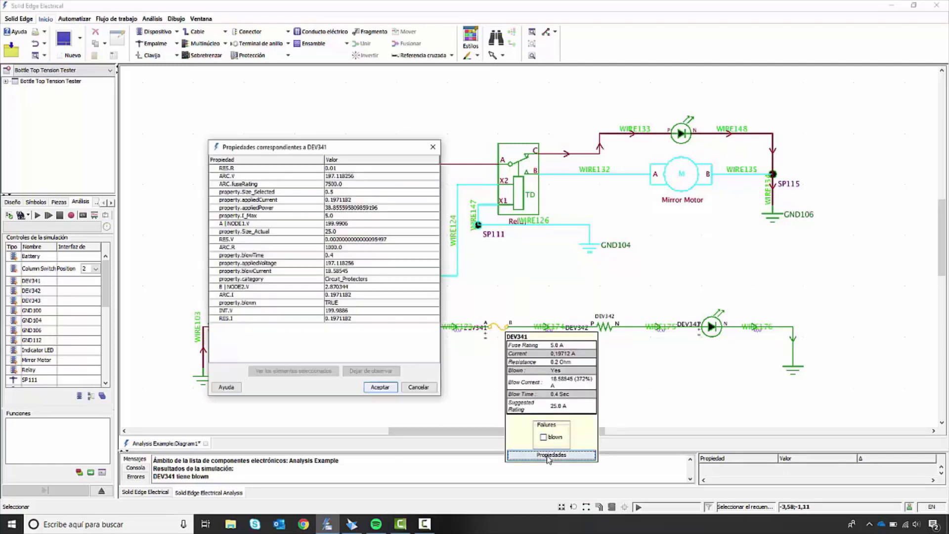
left_click(352, 302)
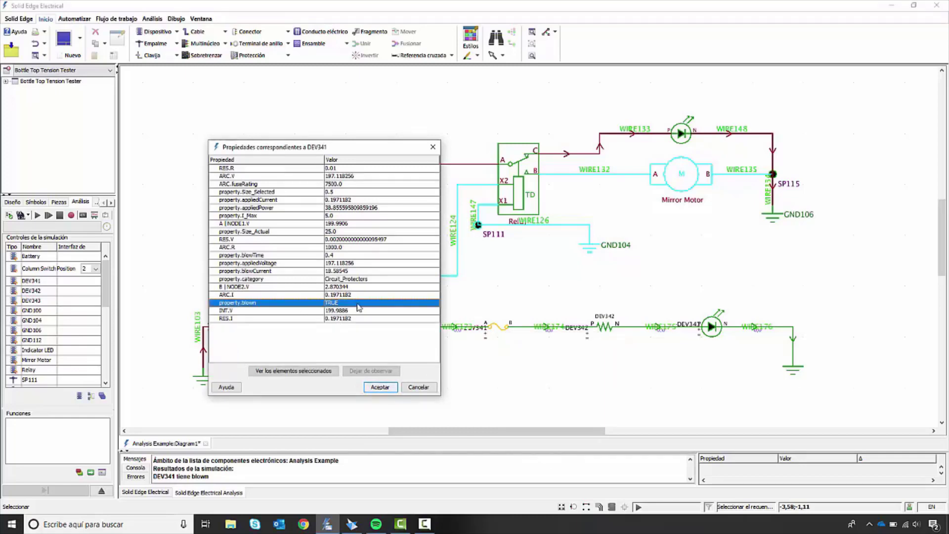
left_click(384, 388)
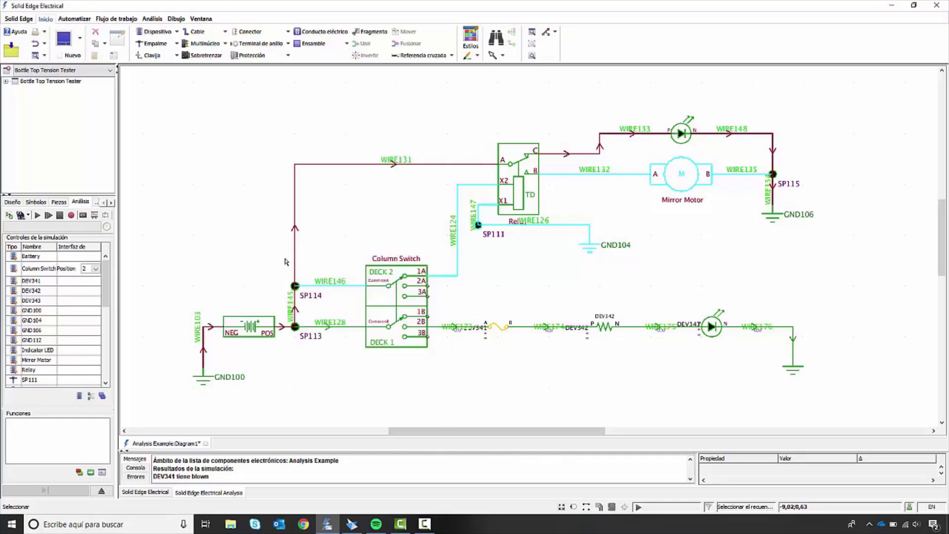
mouse_move(273, 335)
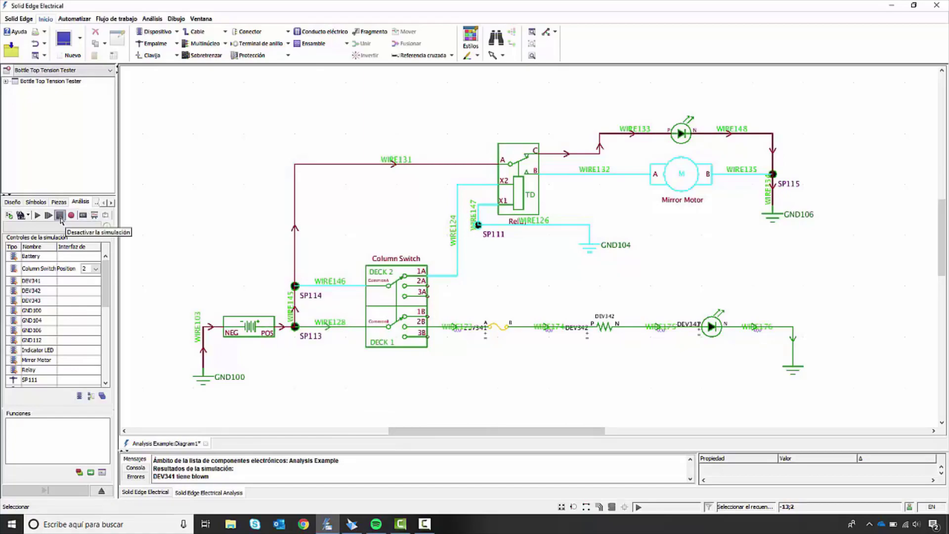
left_click(60, 215)
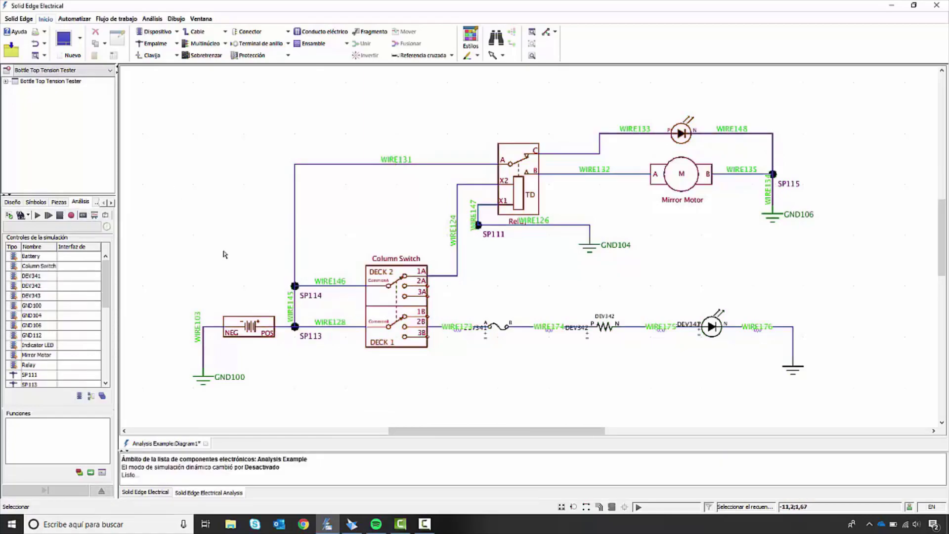
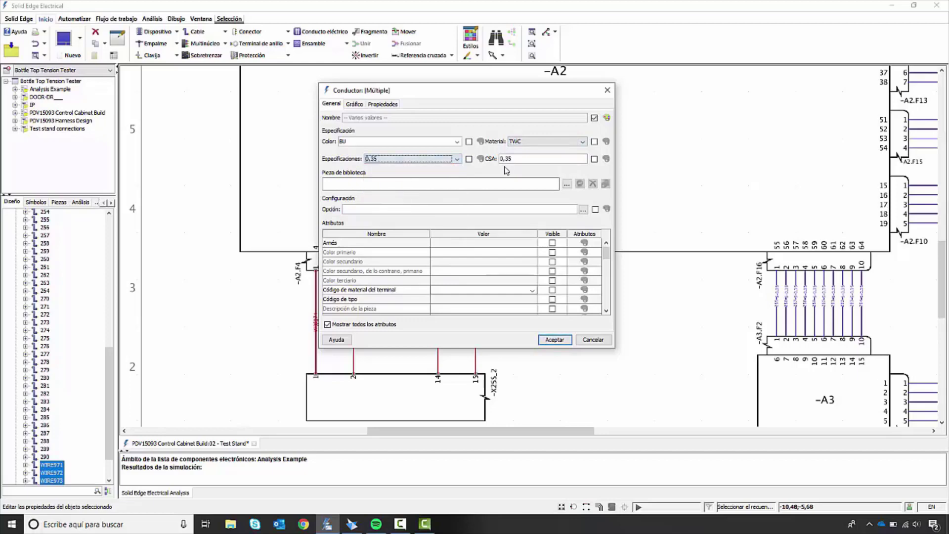
Step: Review the attributes of the selected wires and accept color BU, material TWC, specification 0,35 and CSA 0,35
scroll(547, 288, "down", 3)
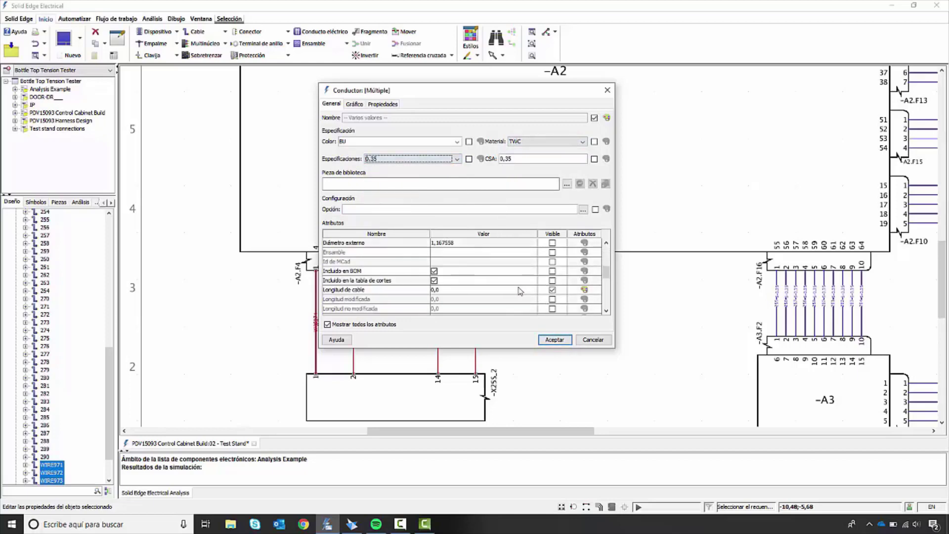
left_click(554, 340)
scroll(477, 332, "up", 3)
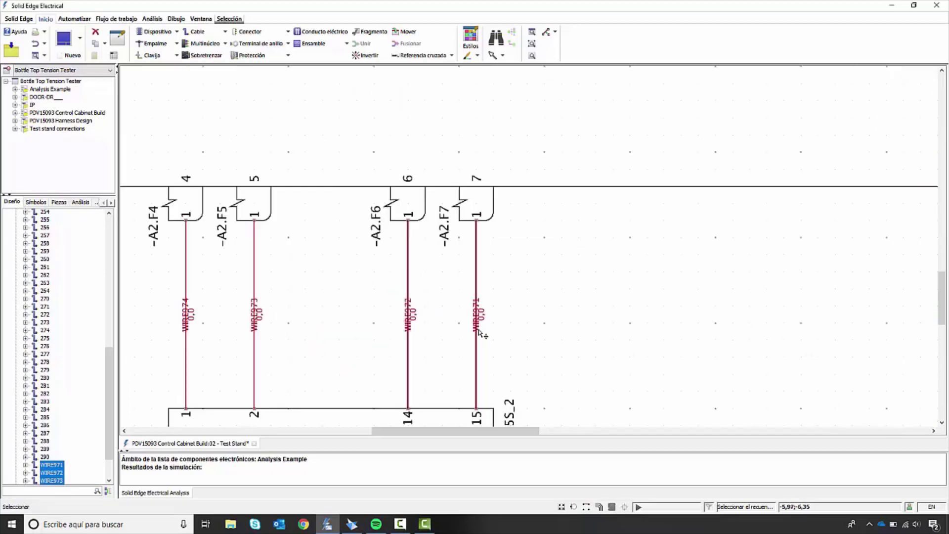
scroll(488, 320, "down", 2)
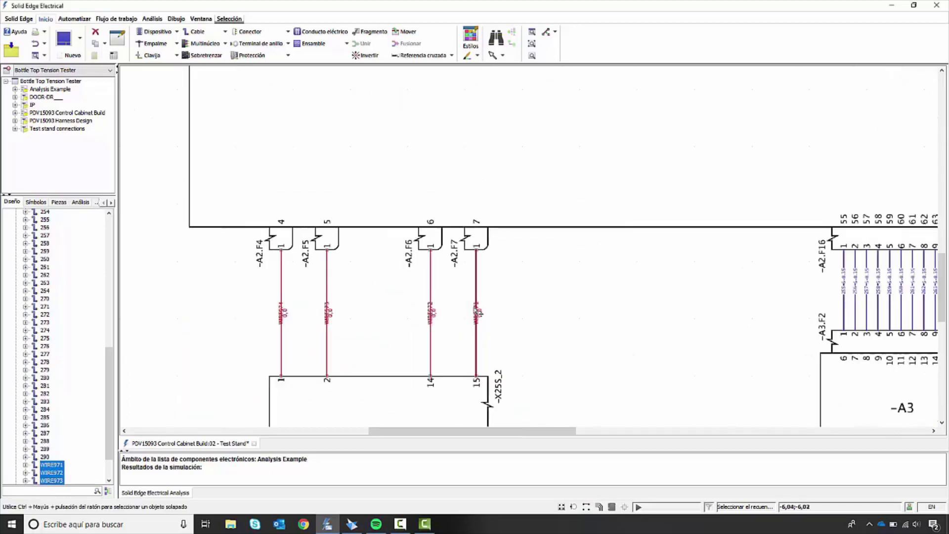
Step: Set the harness attribute of the four selected wires between -A2 and -X25S_2 to Test Stand Connections
right_click(476, 337)
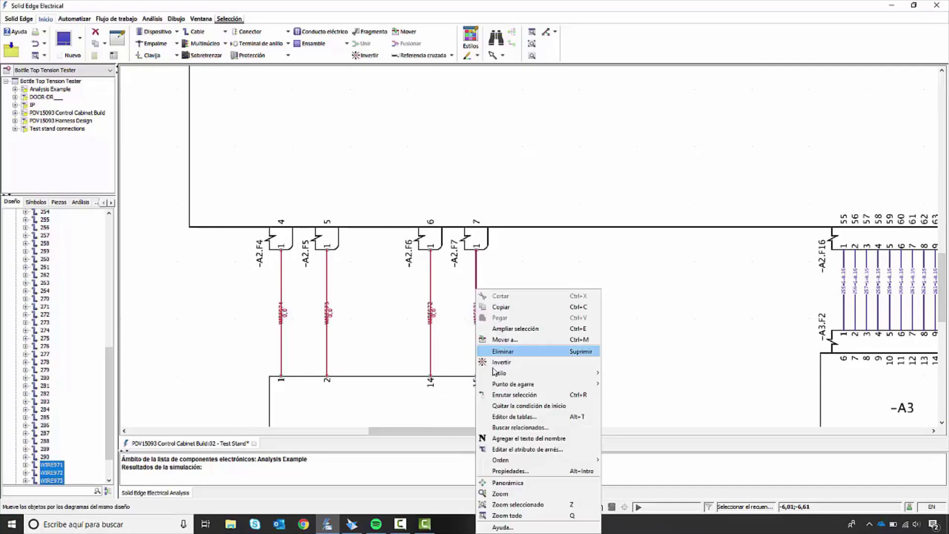
left_click(527, 450)
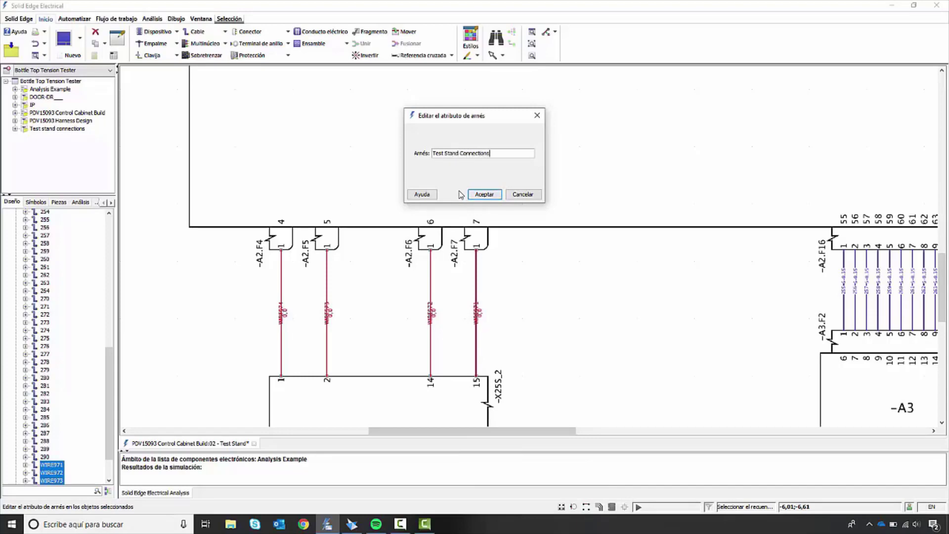
key("Return")
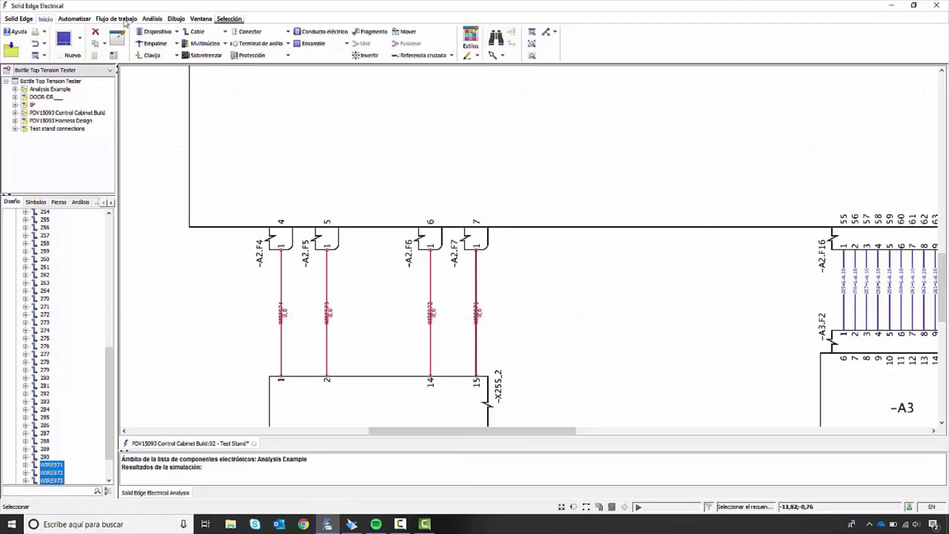
Step: Establish the connection with Solid Edge, switch to the Solid Edge wiring design, connect it to Solid Edge Electrical and maximize it
left_click(117, 19)
left_click(120, 50)
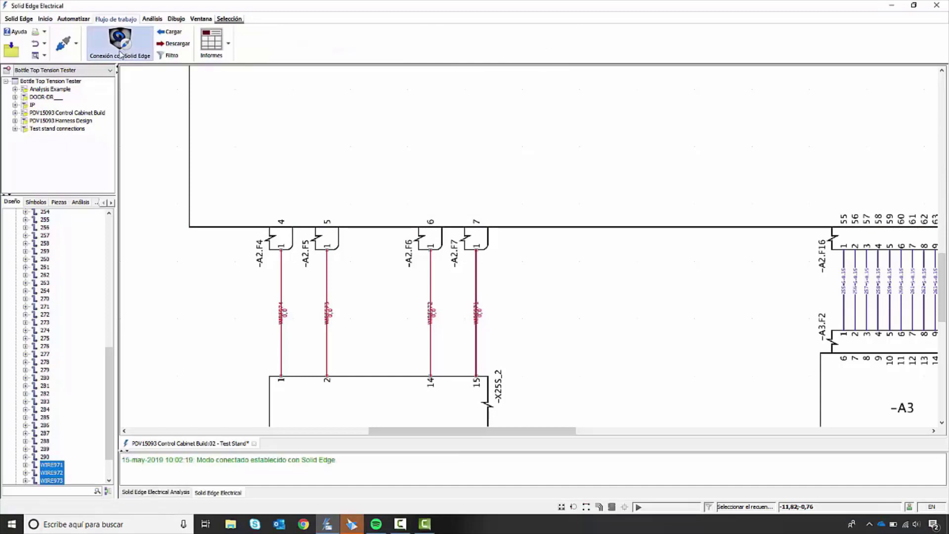
left_click(352, 524)
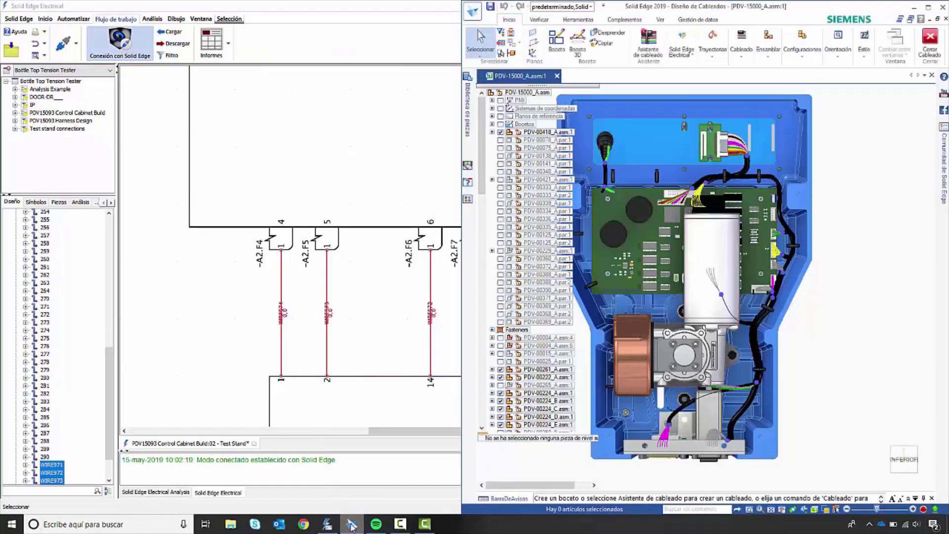
left_click(682, 44)
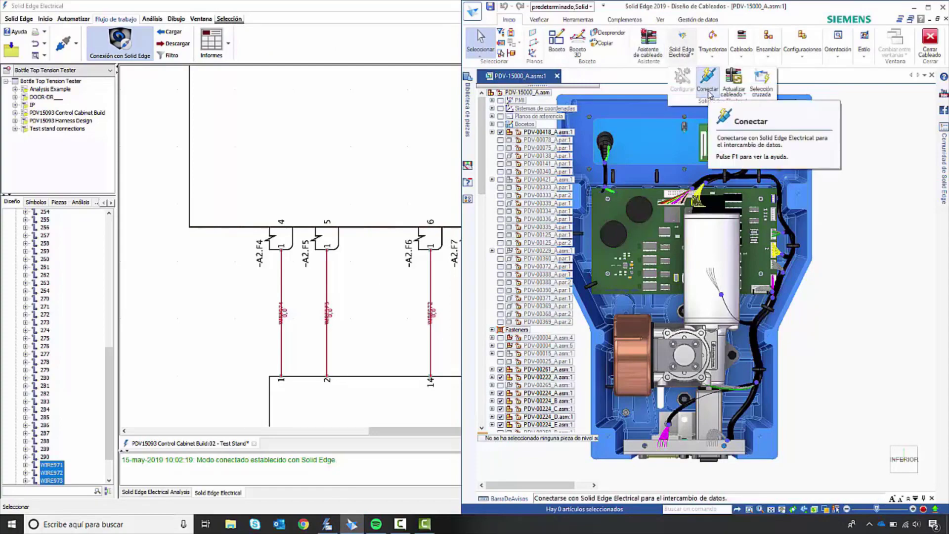
double_click(744, 14)
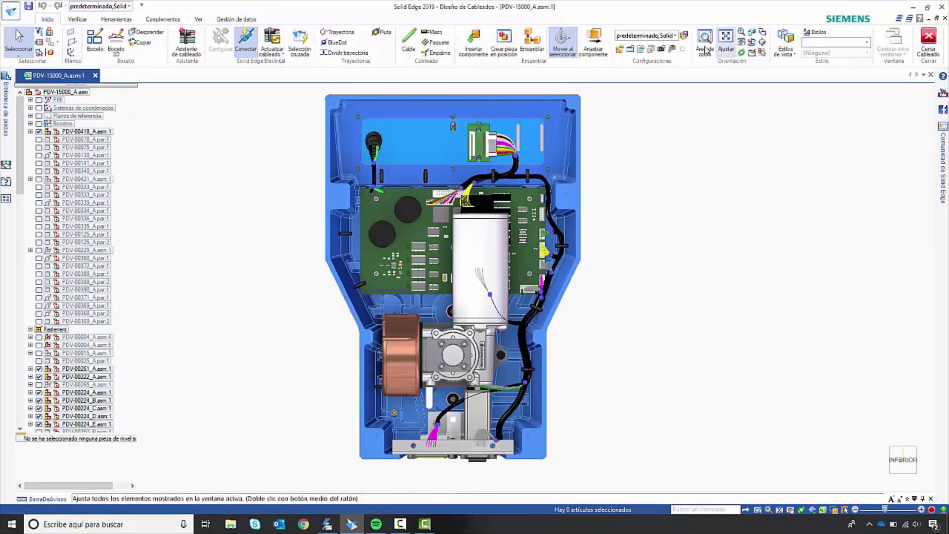
Step: Switch to Solid Edge Electrical, filter the export to the TEST STAND CONNECTIONS harness and send the design data to Solid Edge
left_click(329, 523)
left_click(170, 56)
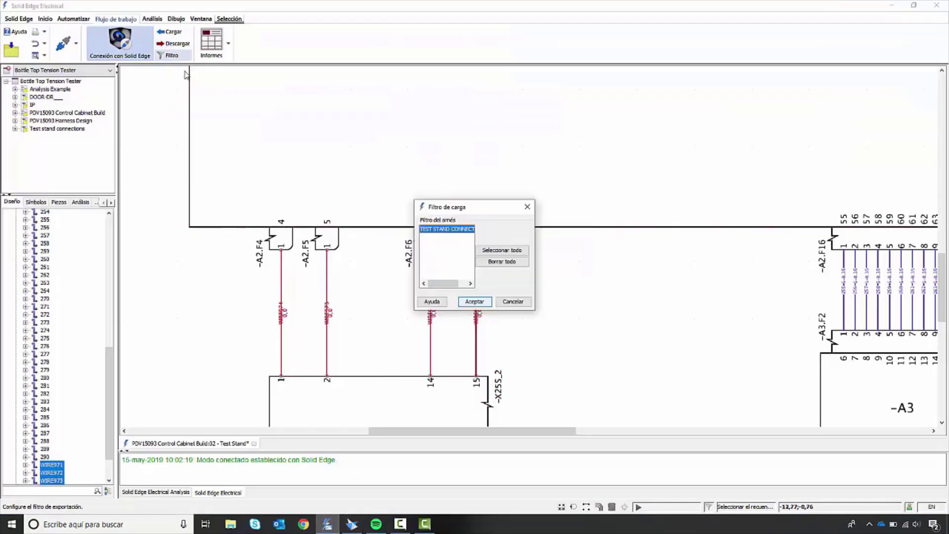
left_click(467, 301)
left_click(183, 44)
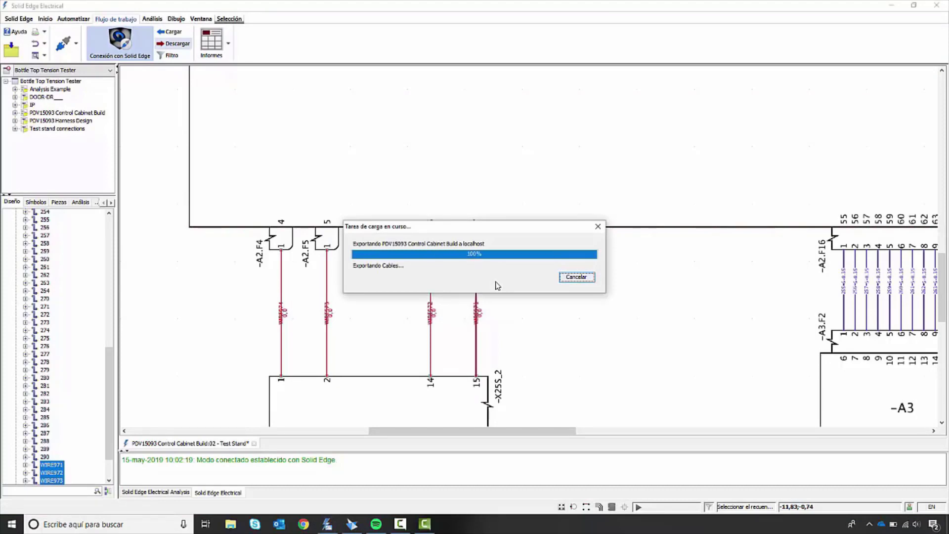
Step: Switch to Solid Edge, update the wiring and assign Spade 4 (-A2.F4) to the Spade_Connector_A occurrence on the main board's lower edge
left_click(352, 524)
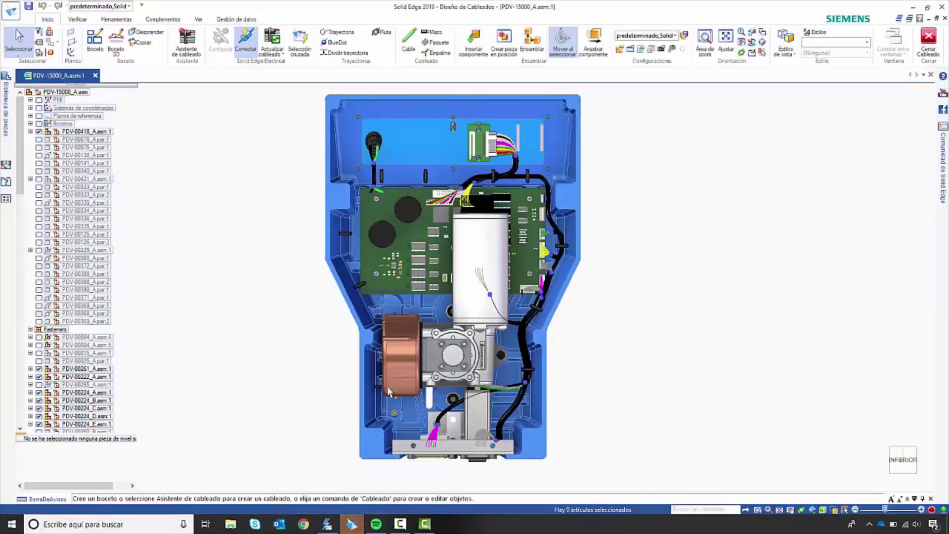
left_click(284, 43)
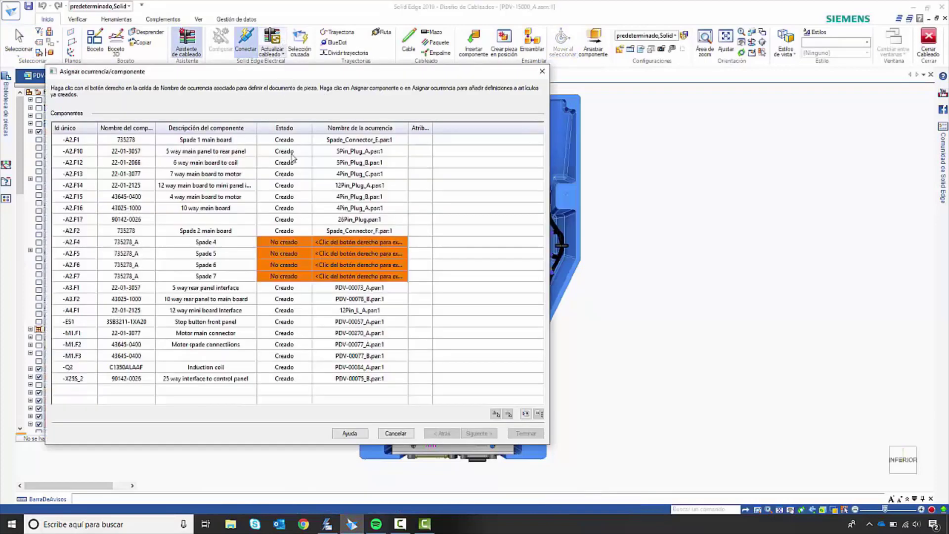
left_click(317, 243)
right_click(318, 242)
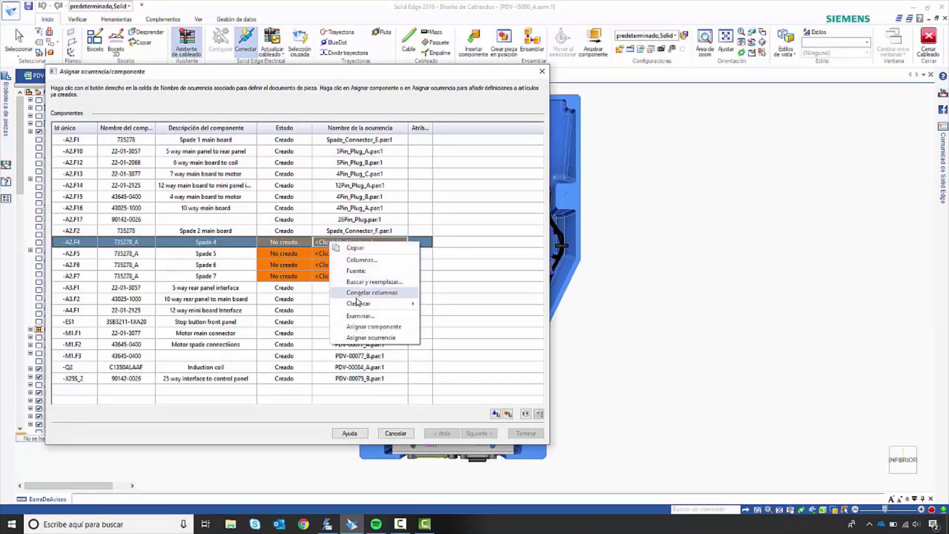
left_click(372, 339)
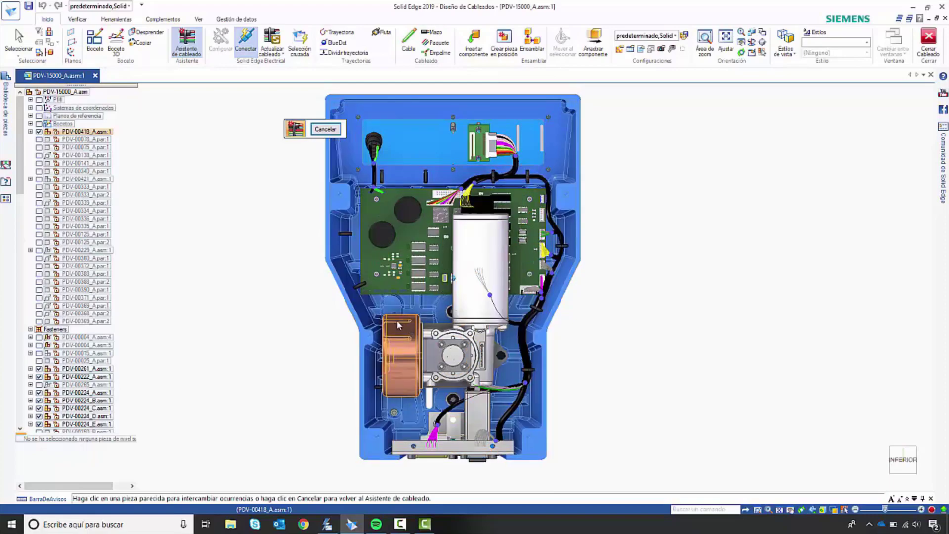
scroll(390, 325, "up", 5)
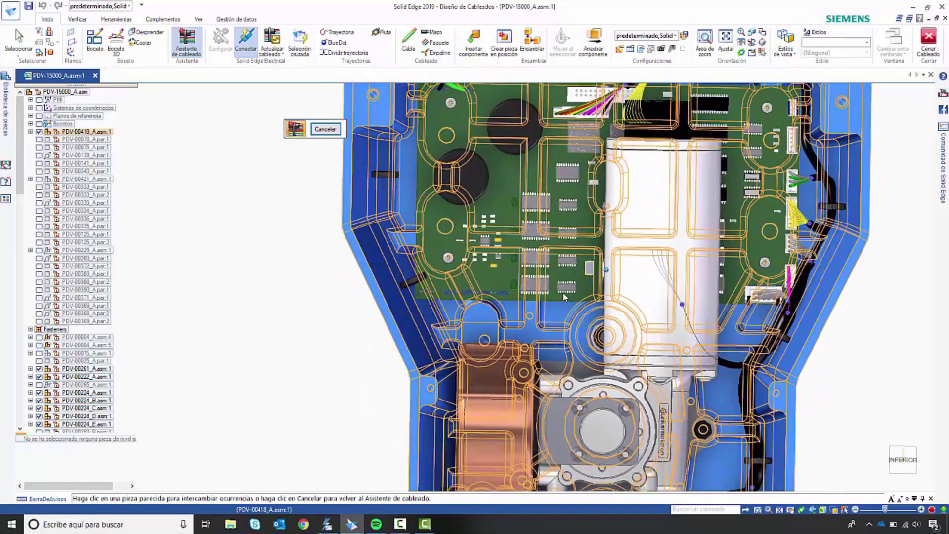
scroll(564, 297, "up", 4)
middle_click_drag(557, 303, 517, 300)
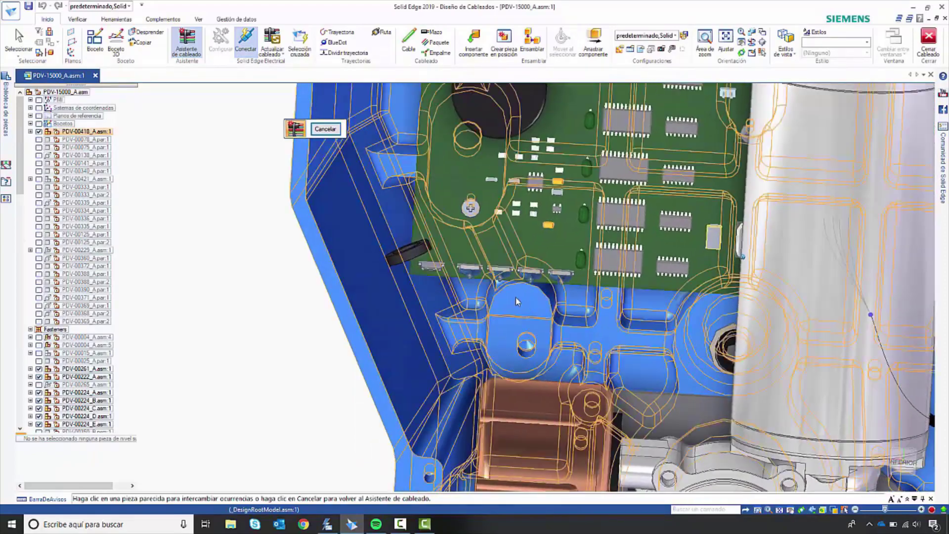
left_click(475, 261)
Step: Assign Spade 5, Spade 6 and Spade 7 to the next three spade connector occurrences along the main board's lower edge
right_click(356, 254)
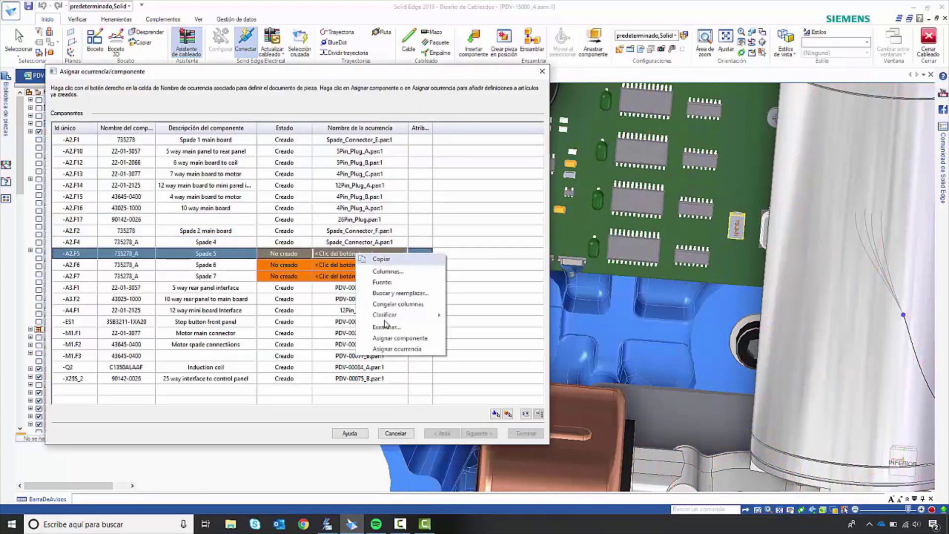
left_click(392, 348)
left_click(505, 262)
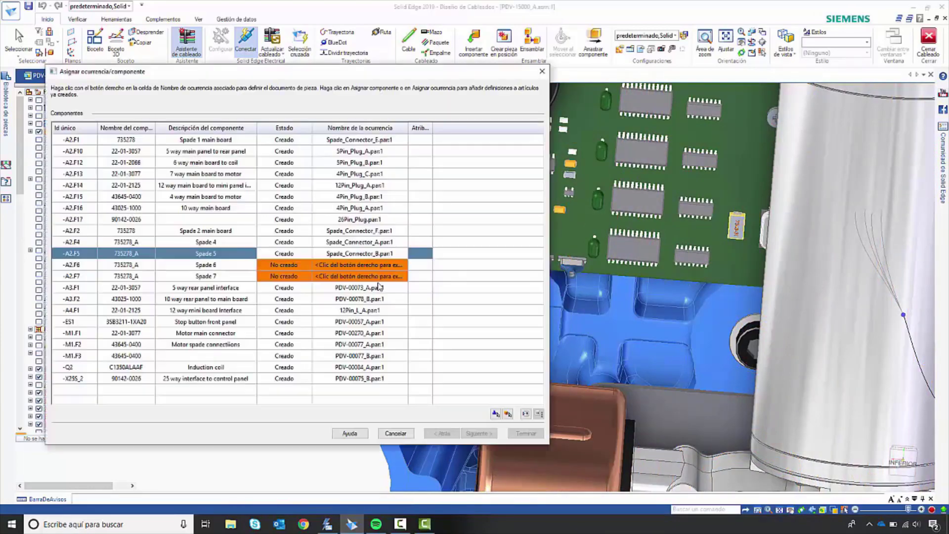
right_click(344, 265)
left_click(378, 356)
left_click(538, 265)
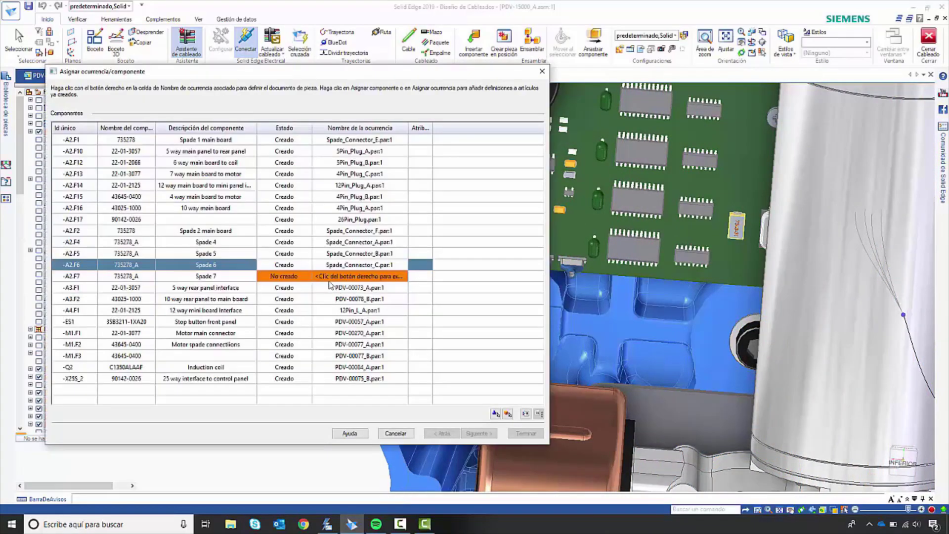
right_click(341, 281)
left_click(378, 371)
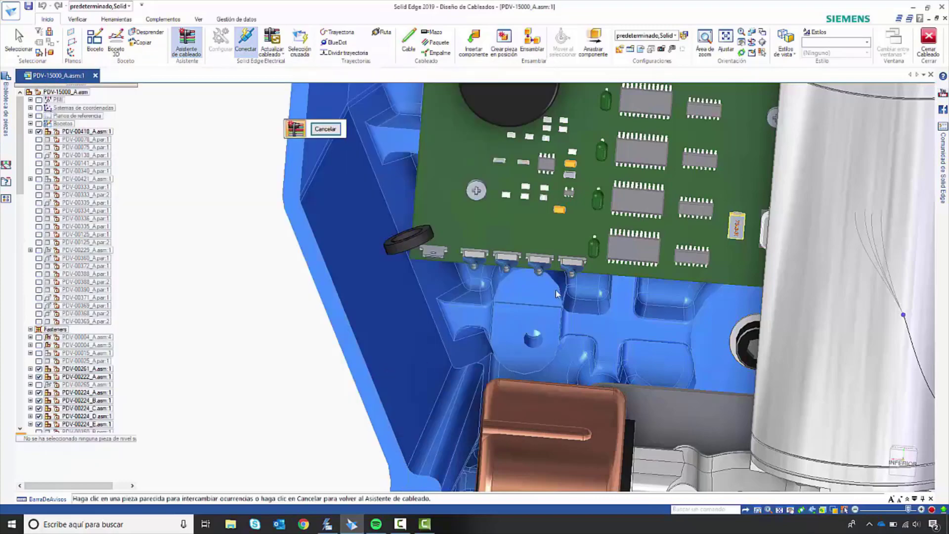
left_click(571, 268)
Step: Continue to the terminal assignment, review the listed connections and finish the harness wizard
left_click(473, 433)
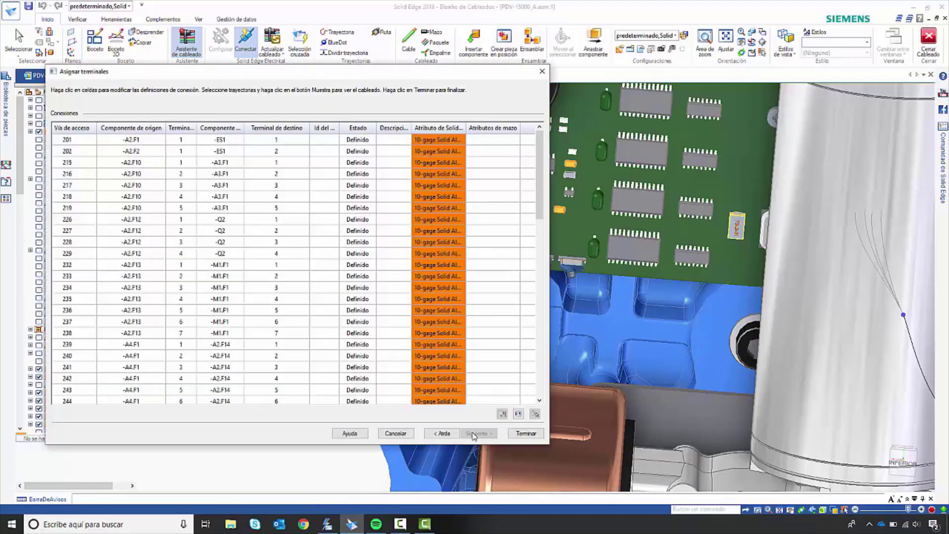
scroll(456, 369, "down", 10)
left_click(524, 435)
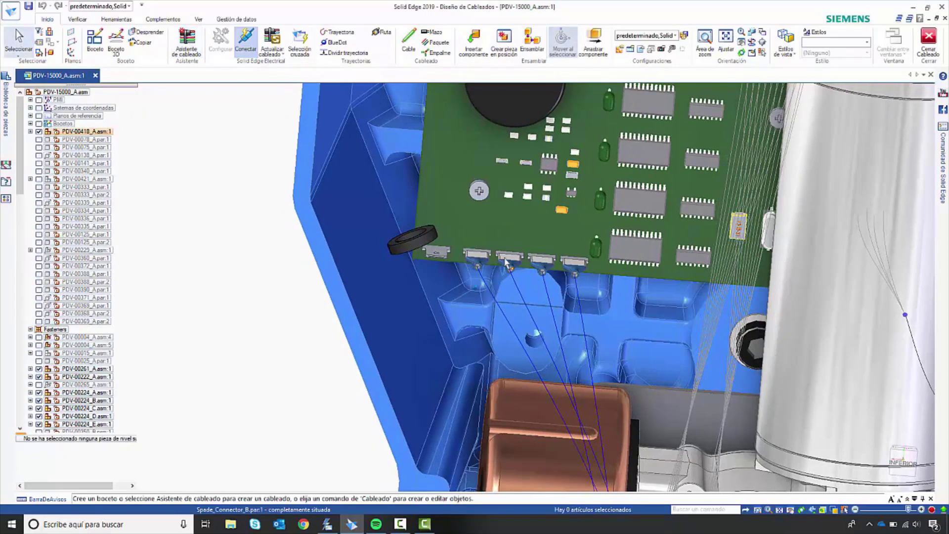
Step: Examine the routing of the new wires between the main board's connectors and the connector plate at the housing's lower end
middle_click_drag(500, 265, 474, 249)
scroll(475, 250, "down", 3)
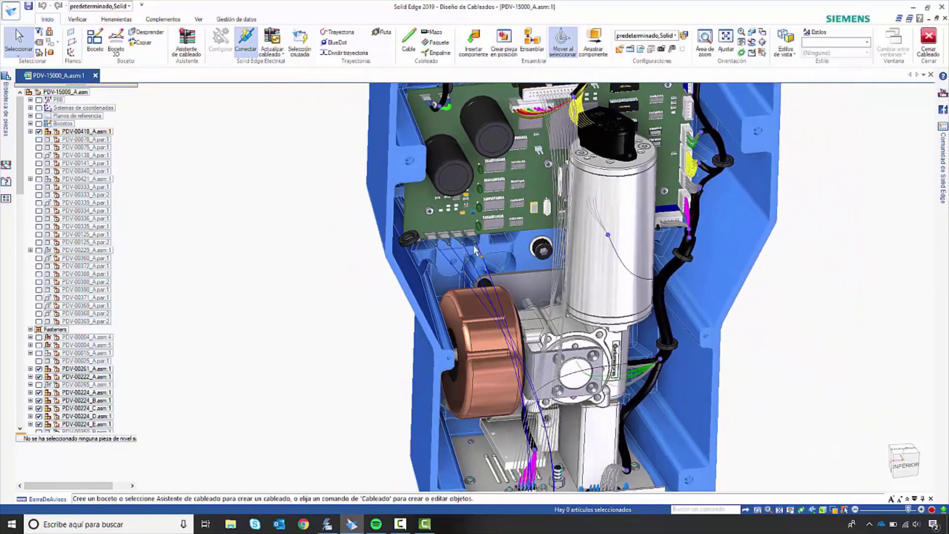
scroll(485, 219, "up", 1)
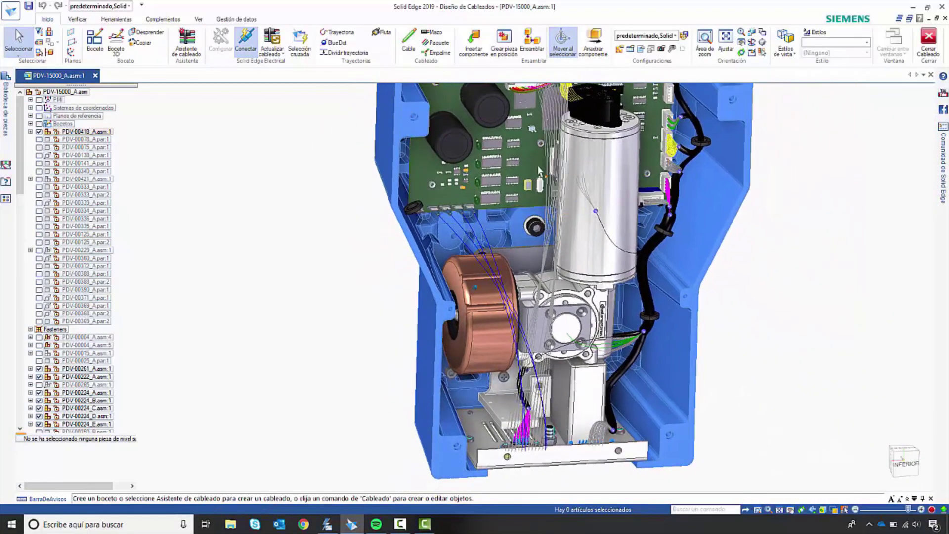
left_click(911, 465)
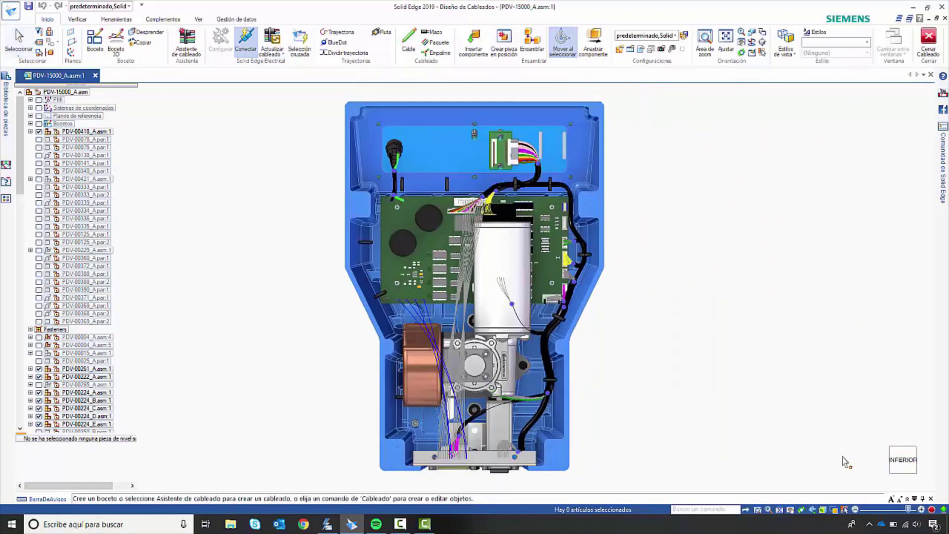
scroll(497, 243, "down", 1)
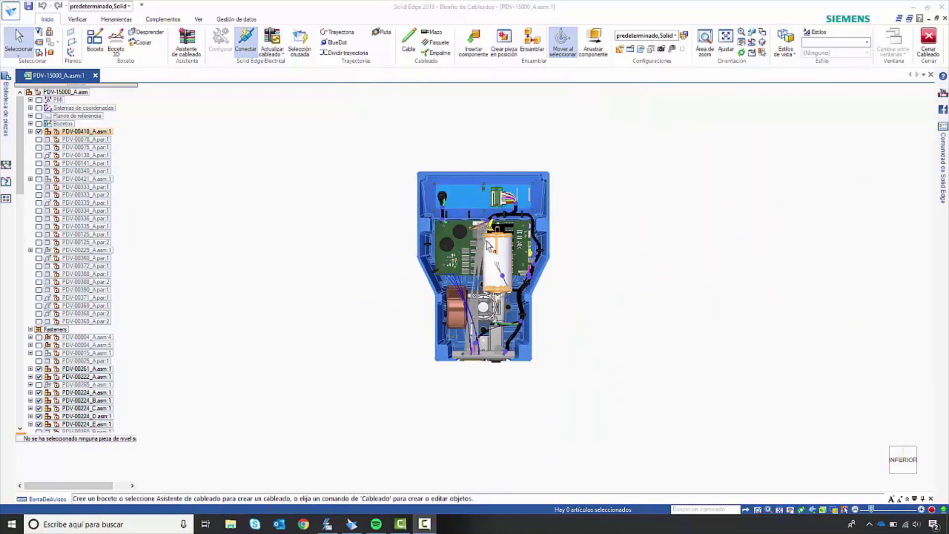
scroll(494, 227, "up", 6)
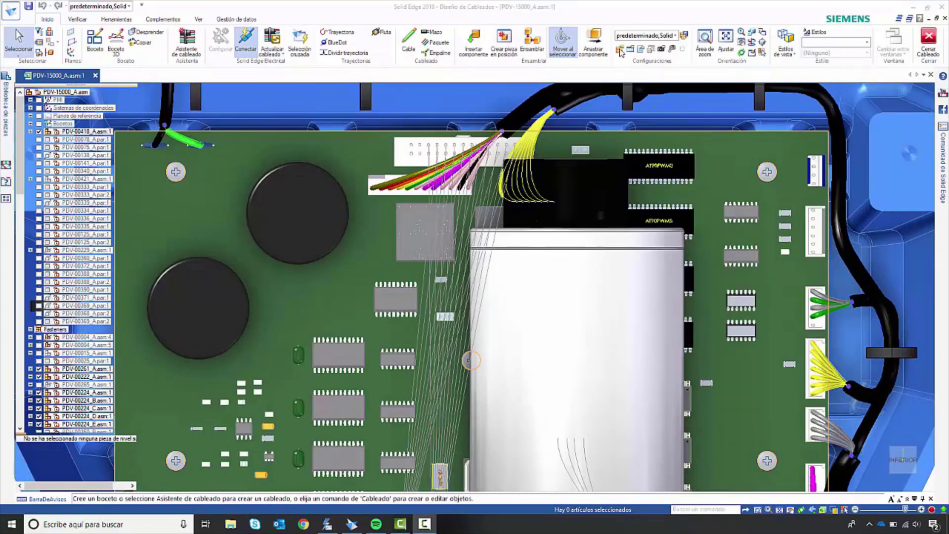
middle_click_drag(471, 360, 464, 319)
middle_click_drag(392, 210, 521, 348)
scroll(406, 282, "up", 3)
Step: Create a bundle from the wires at the main board's upper white connector, routing it through the grommets along the housing wall
left_click(436, 42)
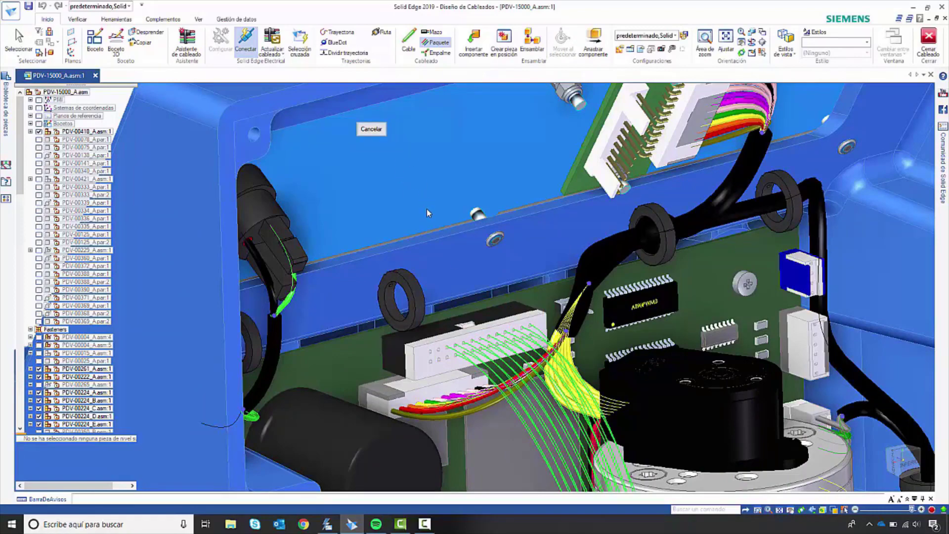
left_click(399, 130)
left_click(399, 130)
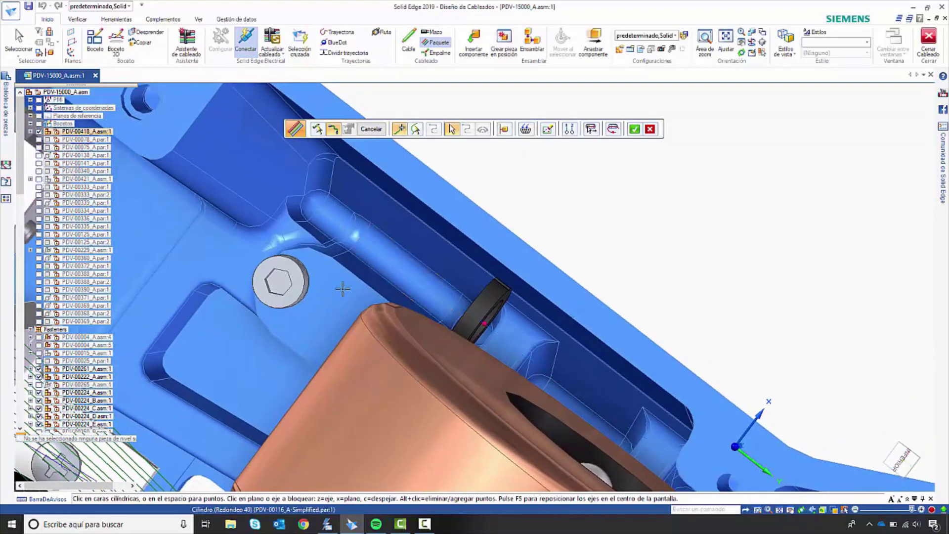
left_click(634, 132)
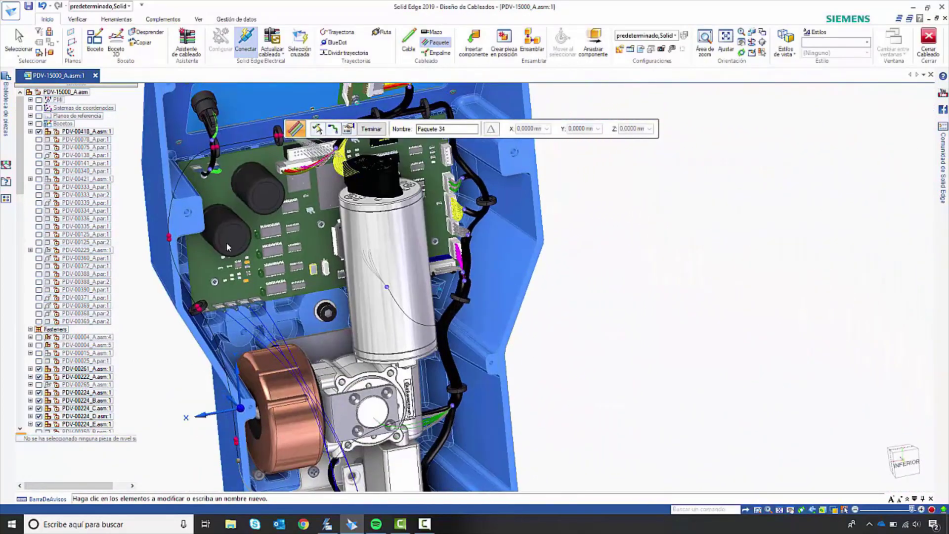
left_click(330, 130)
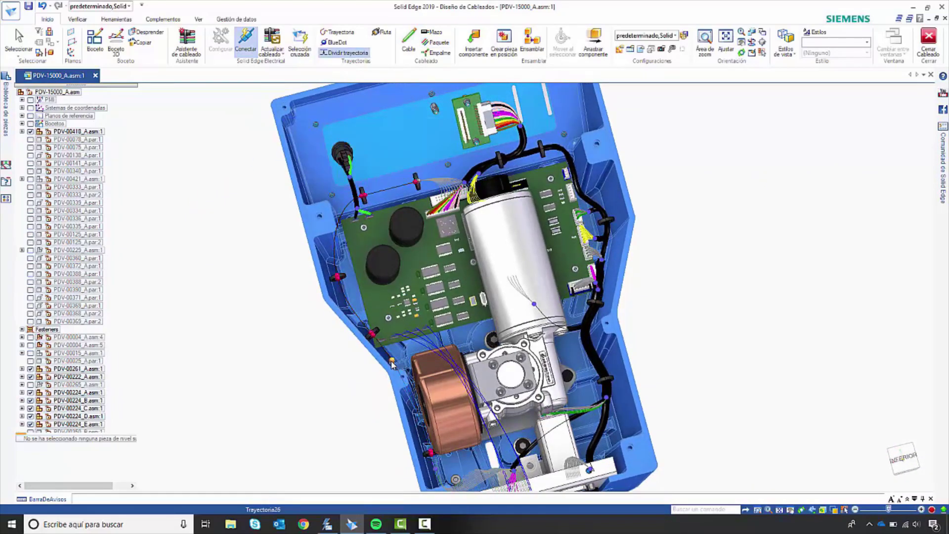
Step: Create a bundle from the wires at the main board's lower spade connectors, following the existing path beside the copper-coloured part, with material None
scroll(390, 364, "up", 5)
scroll(409, 367, "up", 2)
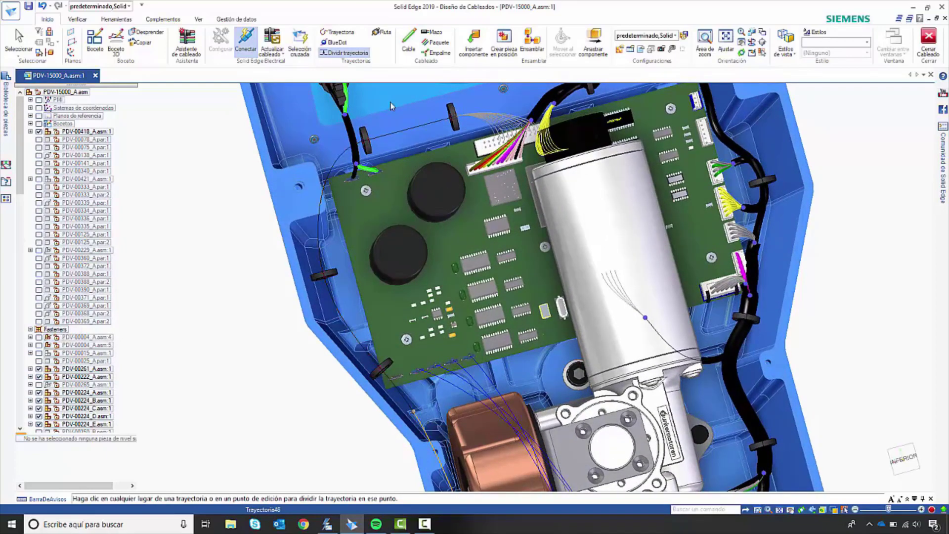
left_click(435, 42)
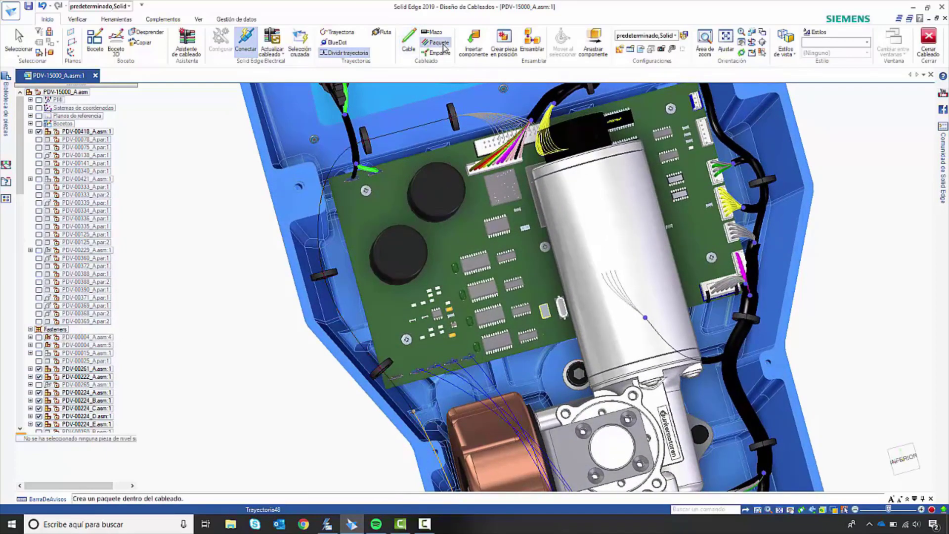
left_click(489, 361)
left_click(399, 129)
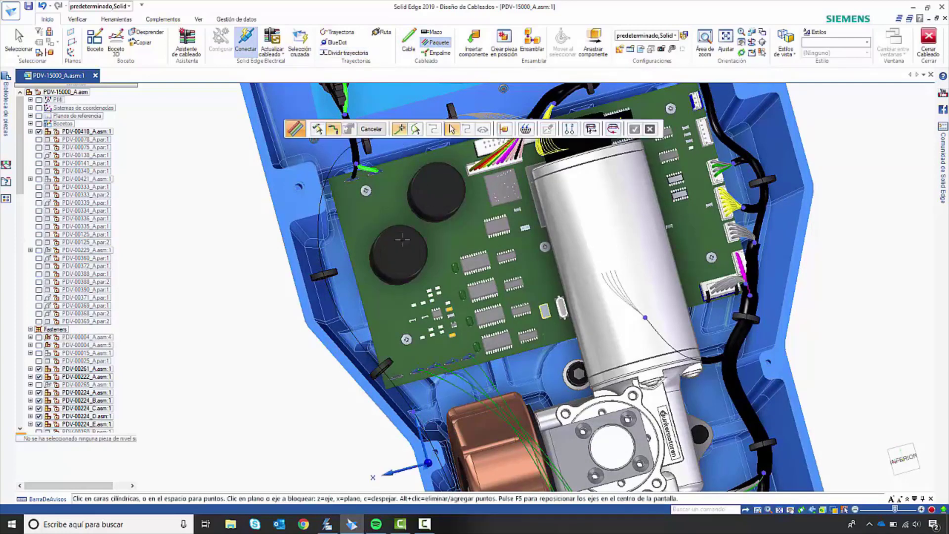
left_click(417, 130)
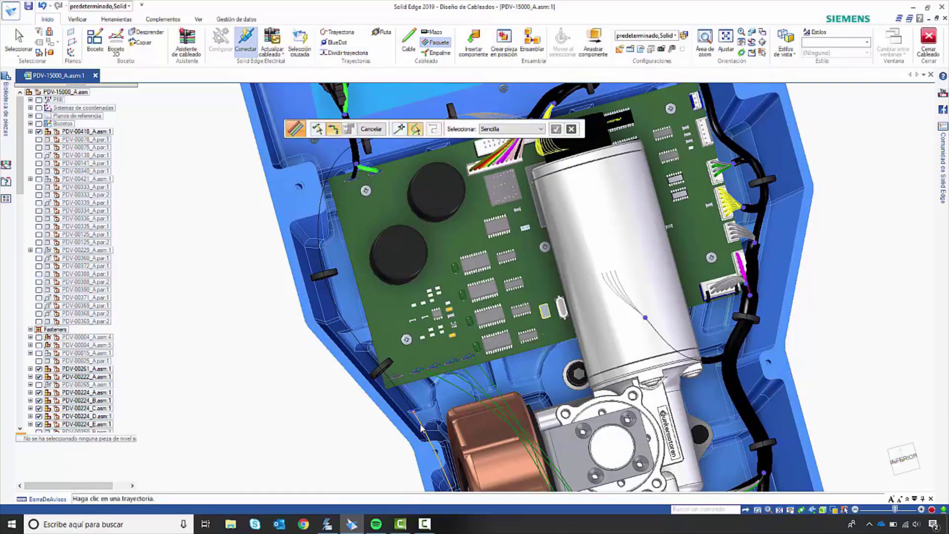
scroll(558, 132, "down", 4)
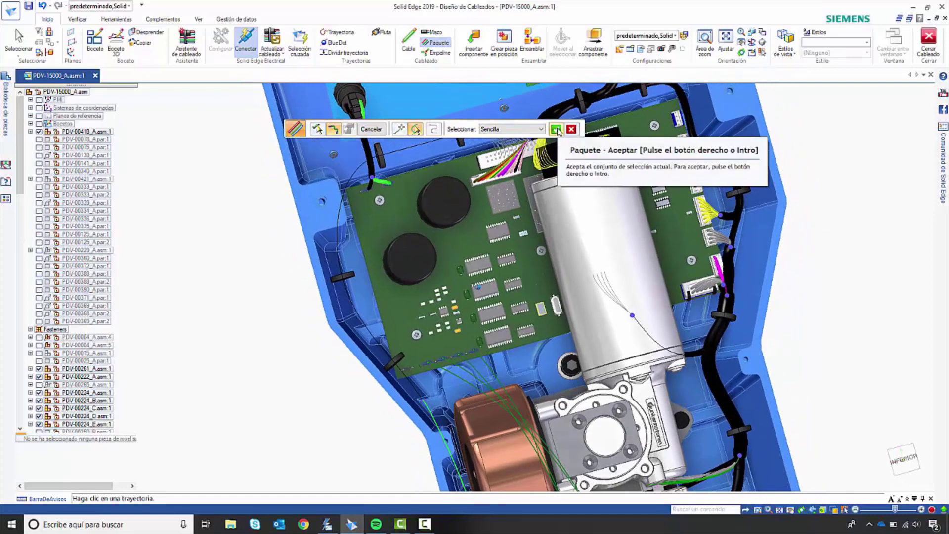
scroll(531, 243, "down", 2)
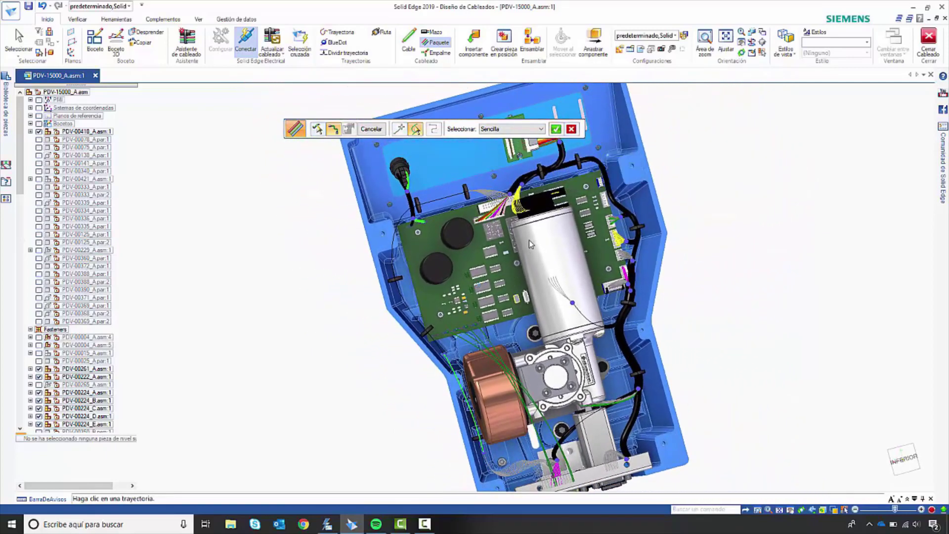
left_click(555, 129)
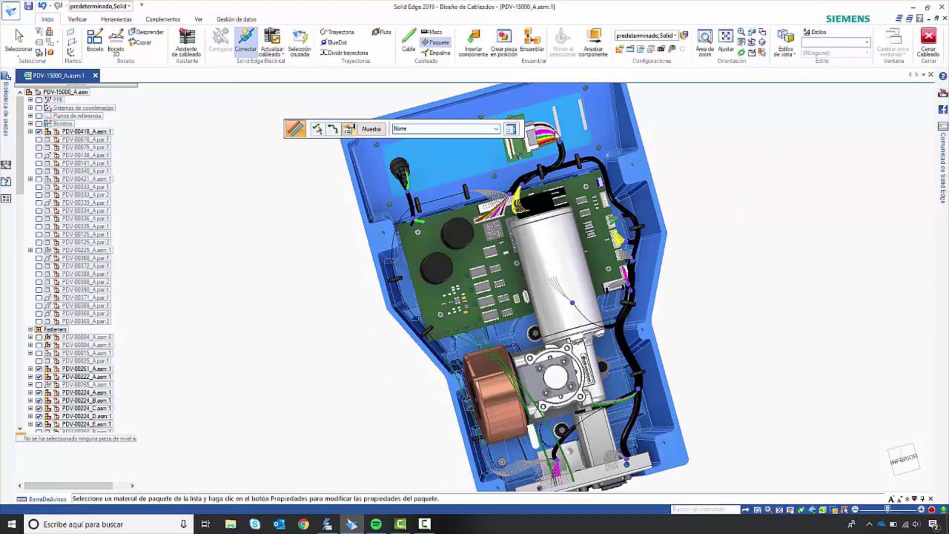
right_click(555, 131)
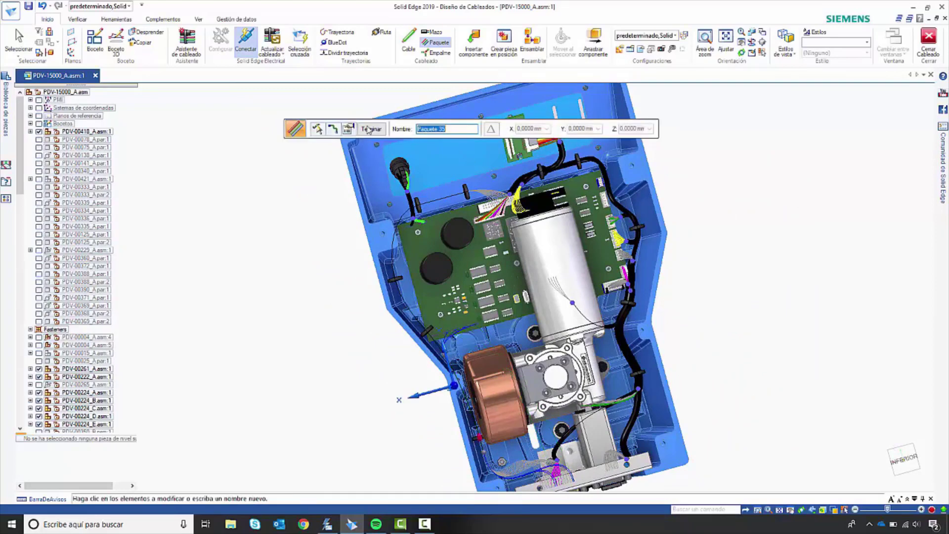
left_click(368, 129)
left_click(364, 131)
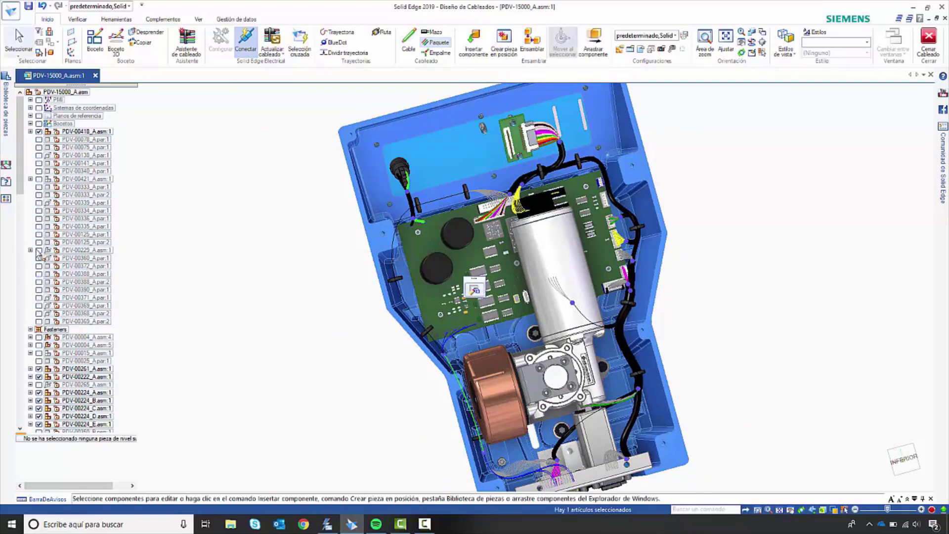
Step: Create the physical conductors for the assembly's entire wiring
scroll(50, 428, "down", 15)
right_click(51, 423)
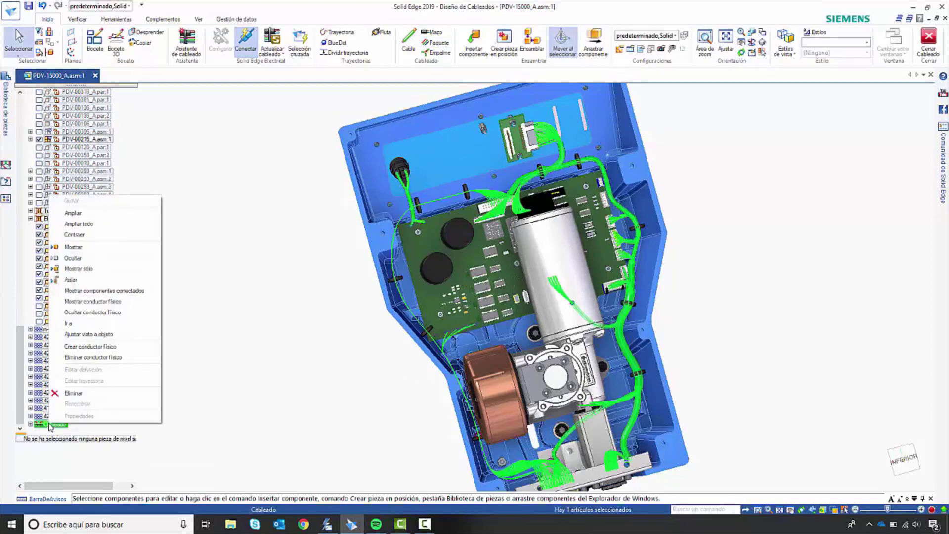
left_click(90, 348)
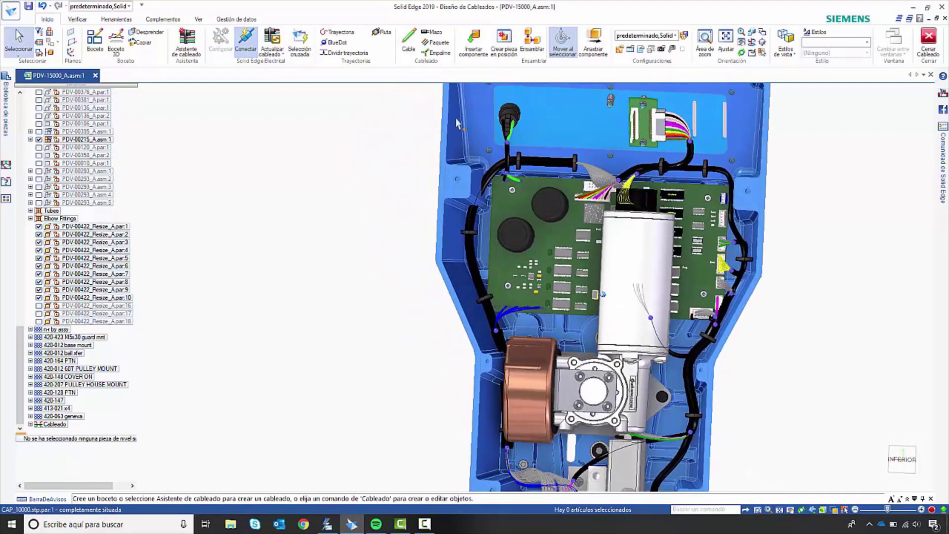
Step: Reshape the path of bundle Paquete 34 with extra points where it rounds the main board's corner between two grommets
right_click(494, 179)
left_click(532, 200)
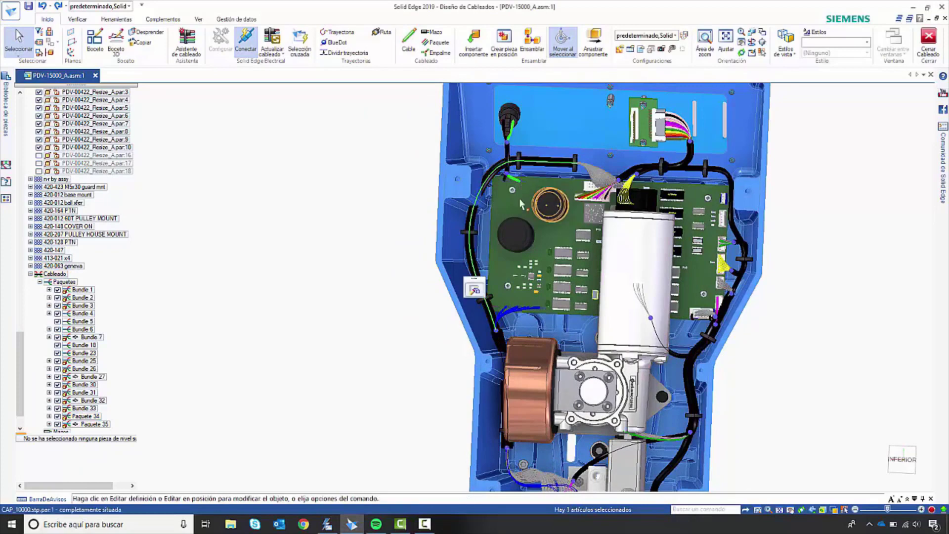
left_click(474, 290)
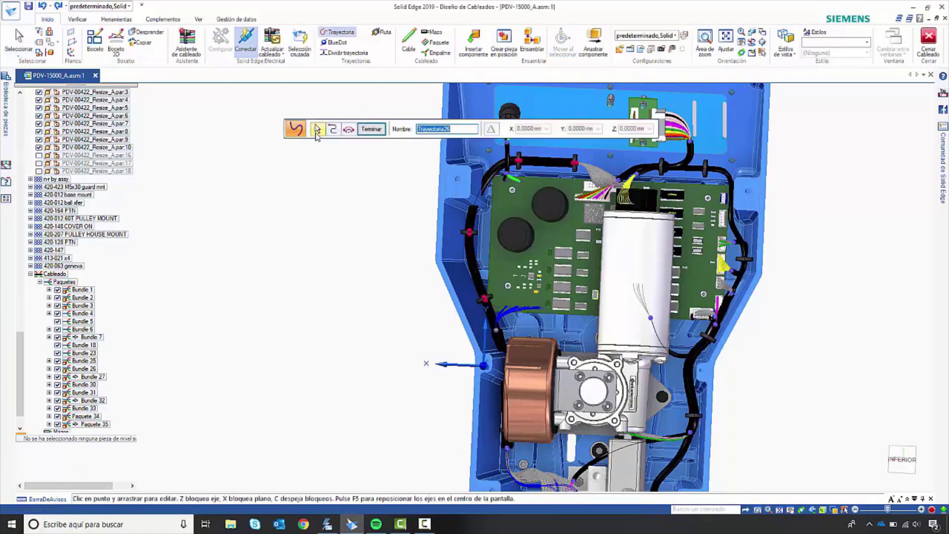
left_click(317, 130)
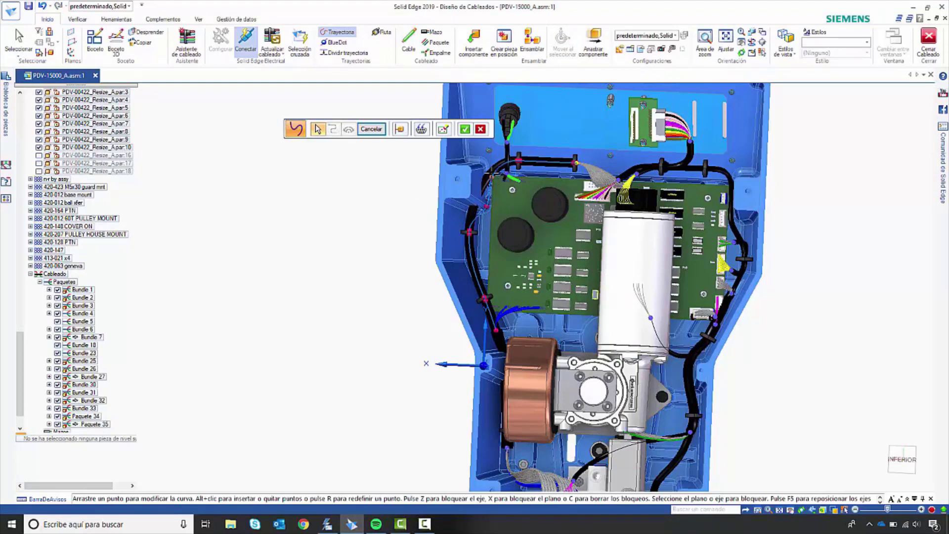
left_click(465, 130)
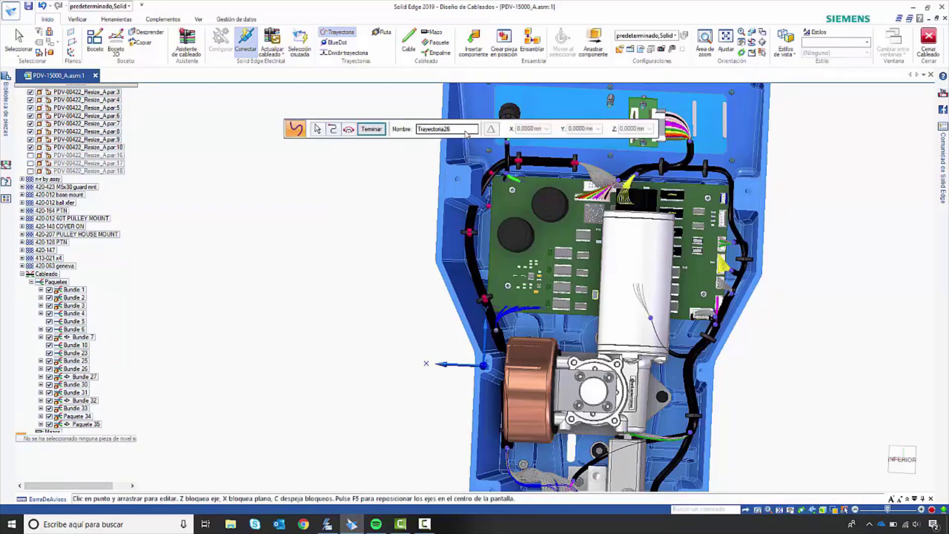
left_click(370, 131)
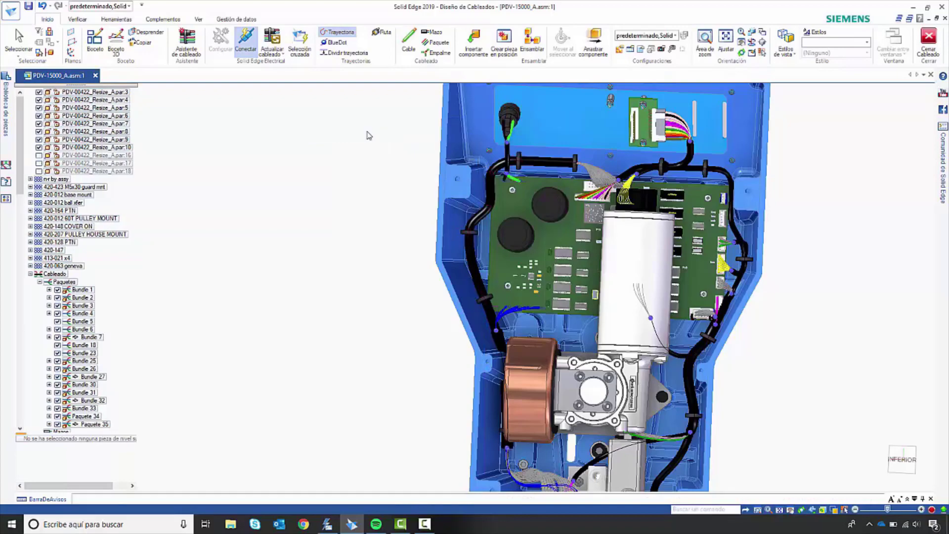
Step: Reshape the path of bundle Paquete 35 with extra points so it runs between the housing wall and the copper-coloured part
middle_click_drag(510, 371, 603, 365)
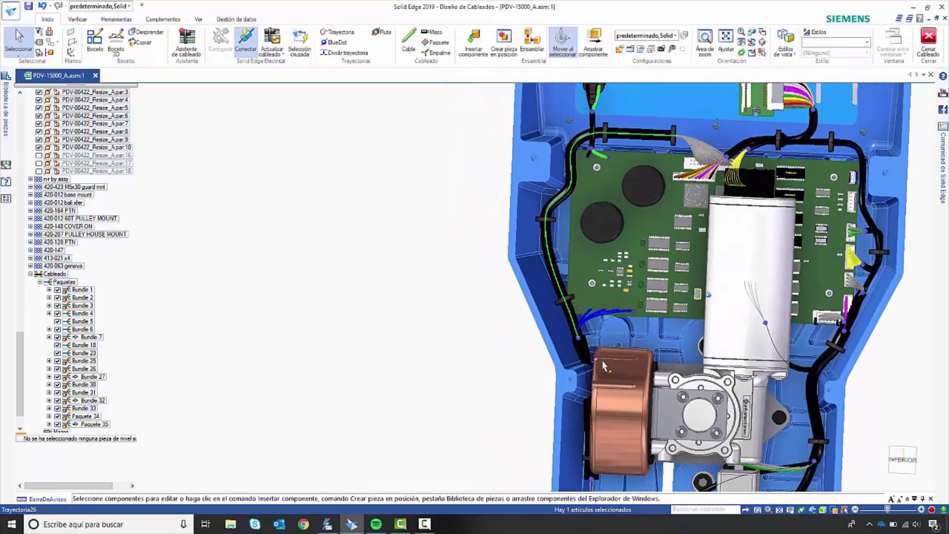
key("Escape")
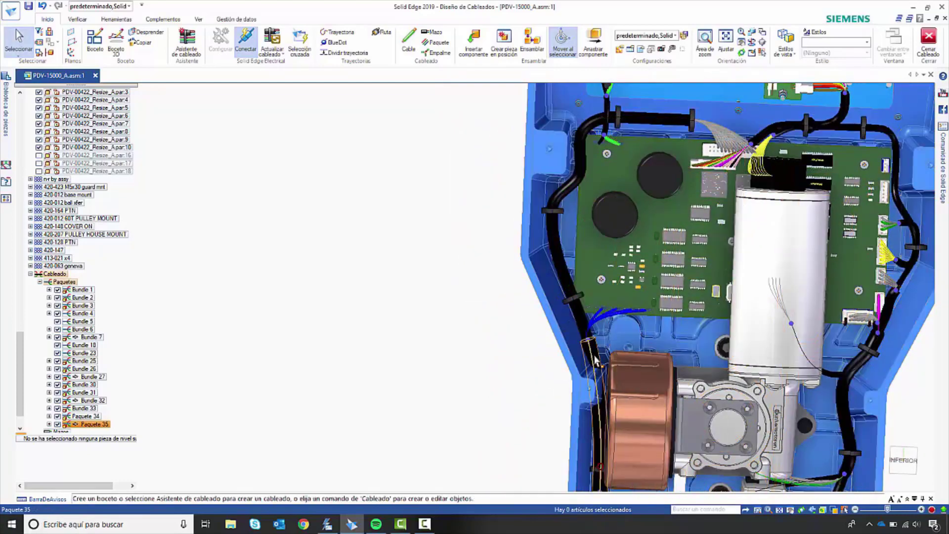
left_click(594, 357)
right_click(596, 359)
left_click(638, 380)
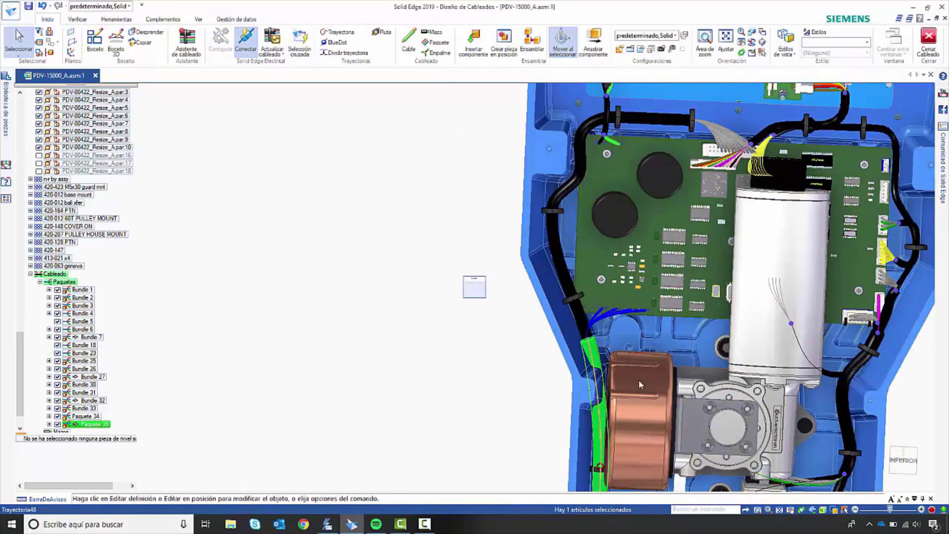
left_click(478, 290)
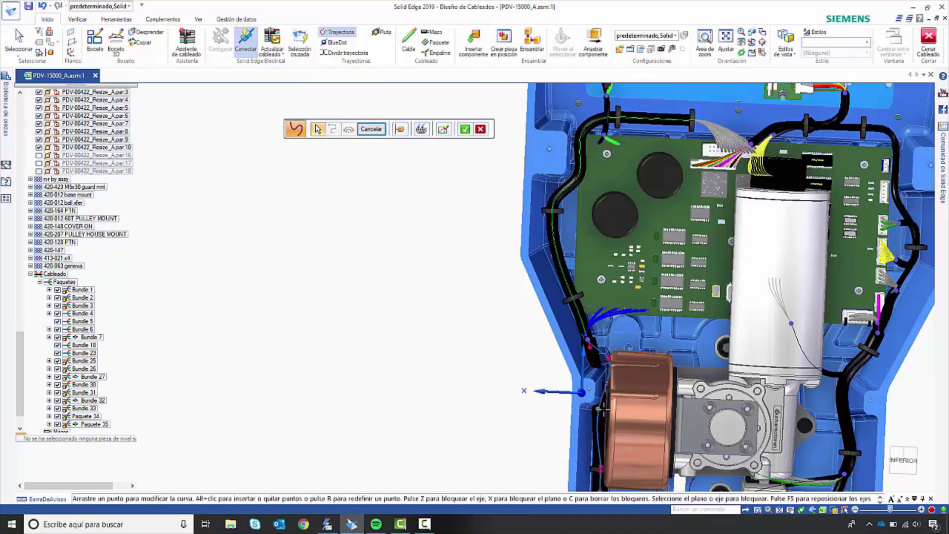
left_click(467, 132)
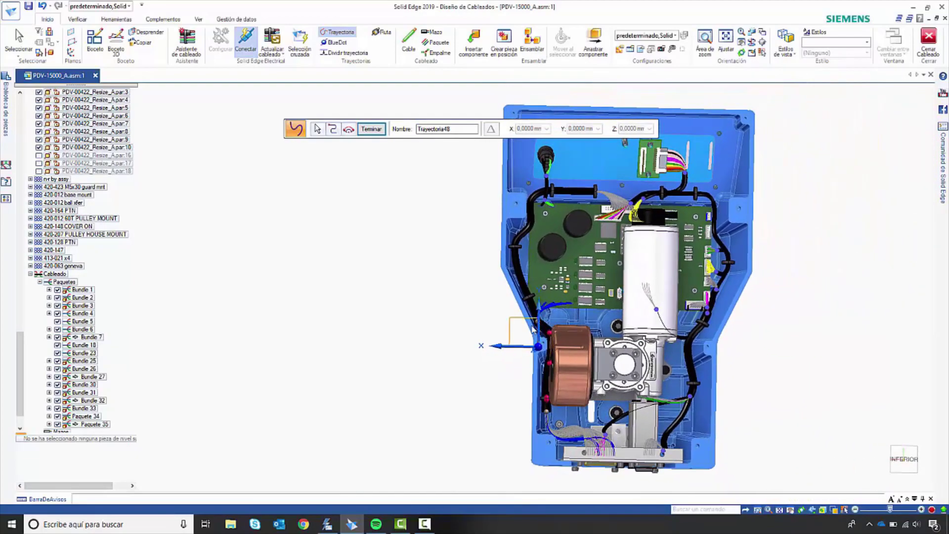
right_click(541, 327)
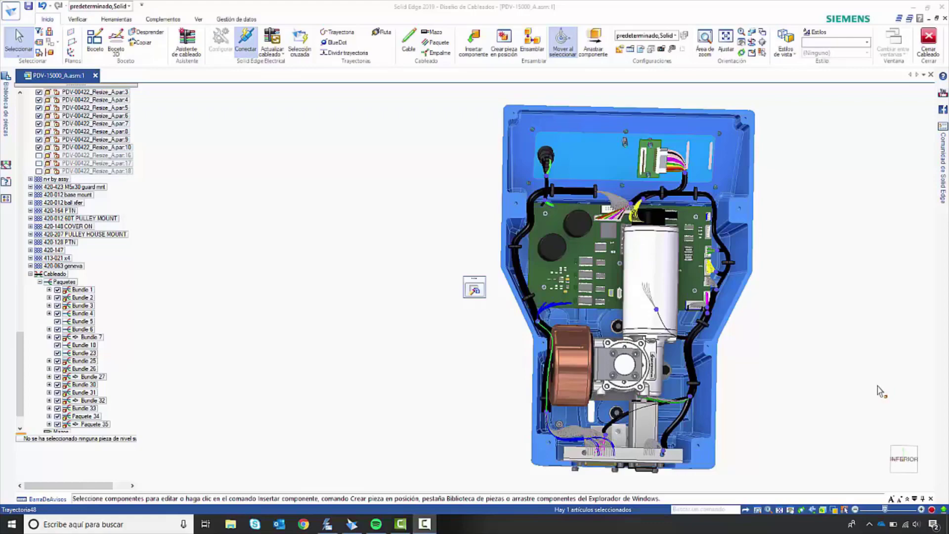
left_click(882, 391)
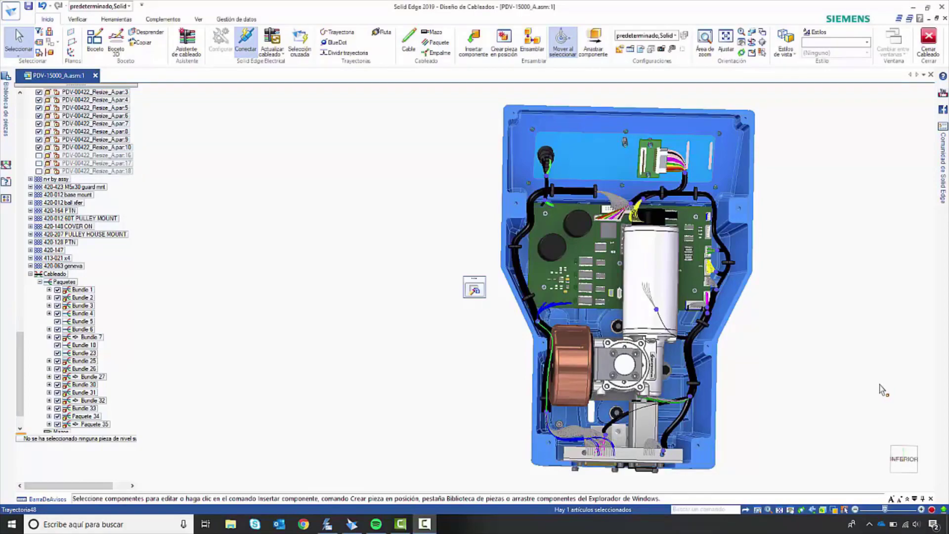
Step: Switch to Solid Edge Electrical, load the wire lengths from the 3D assembly, close the load report and check the spade connector wires
left_click(327, 524)
scroll(450, 335, "down", 3)
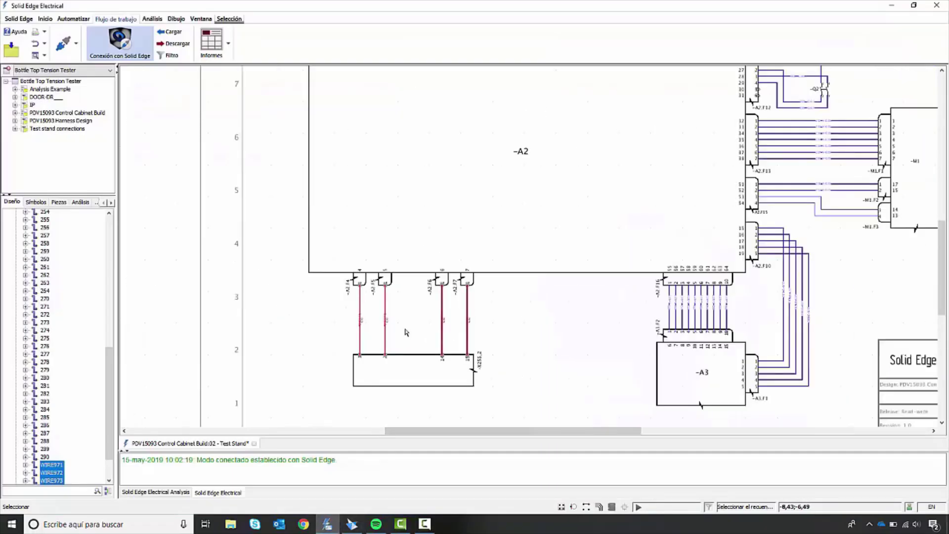
scroll(406, 332, "up", 1)
left_click(169, 32)
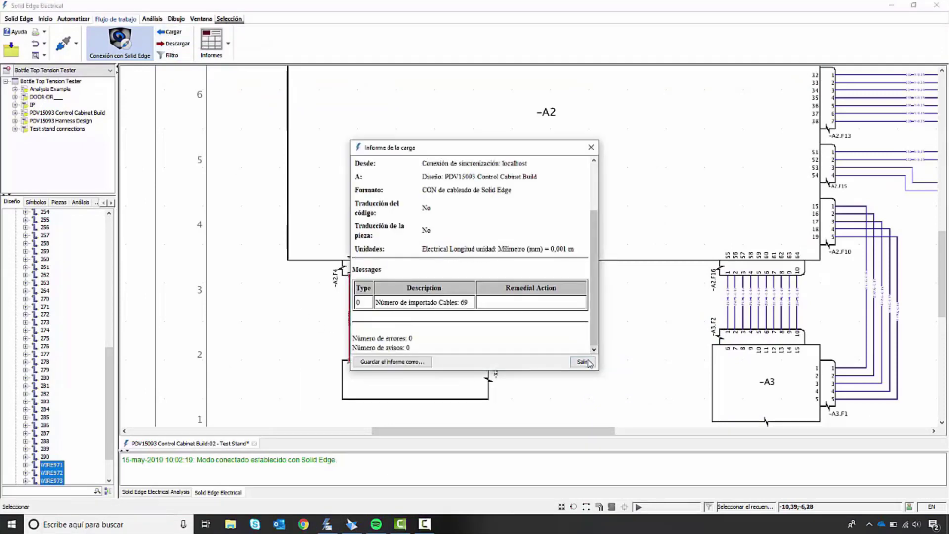
left_click(582, 362)
scroll(365, 343, "up", 2)
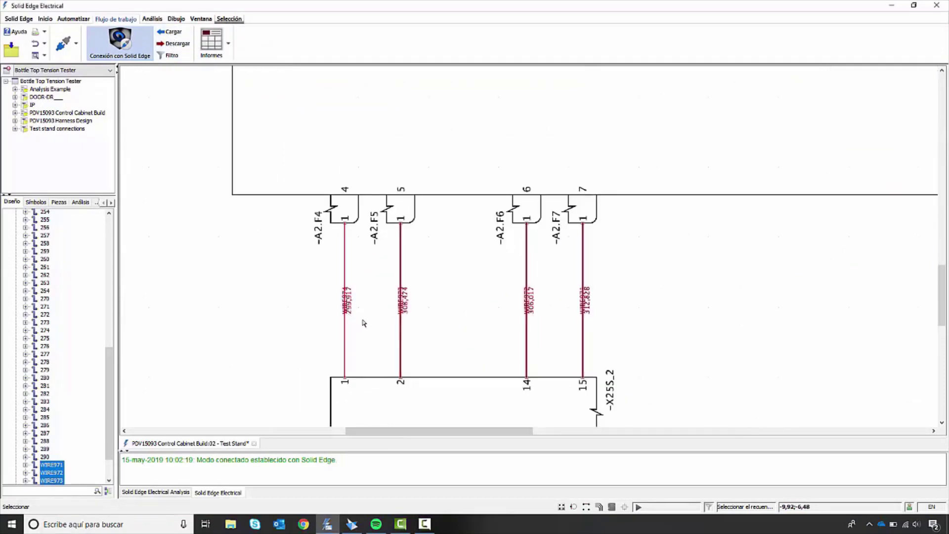
scroll(363, 322, "up", 2)
left_click(659, 341)
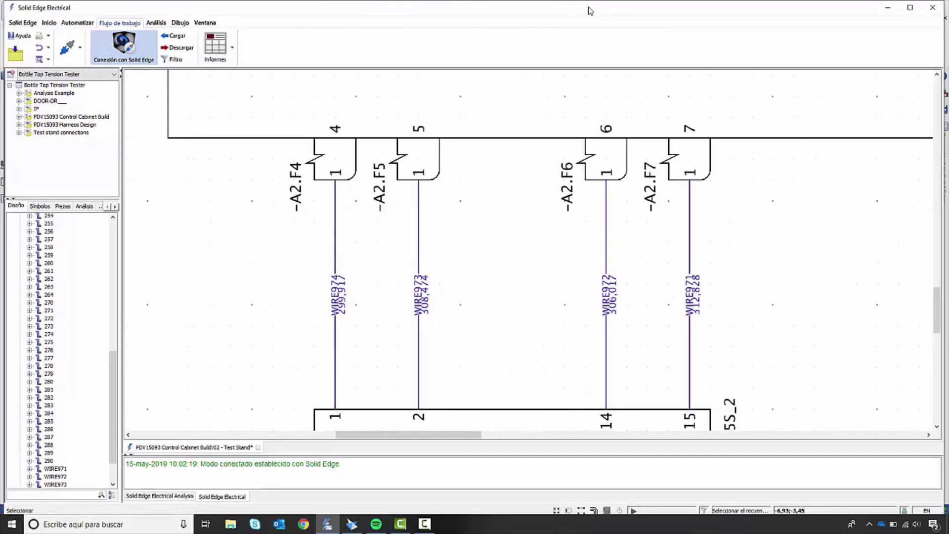
Step: Arrange the electrical schematic and the 3D assembly side by side, with the spade connector wires in view
left_click_drag(940, 37, 466, 37)
left_click(641, 13)
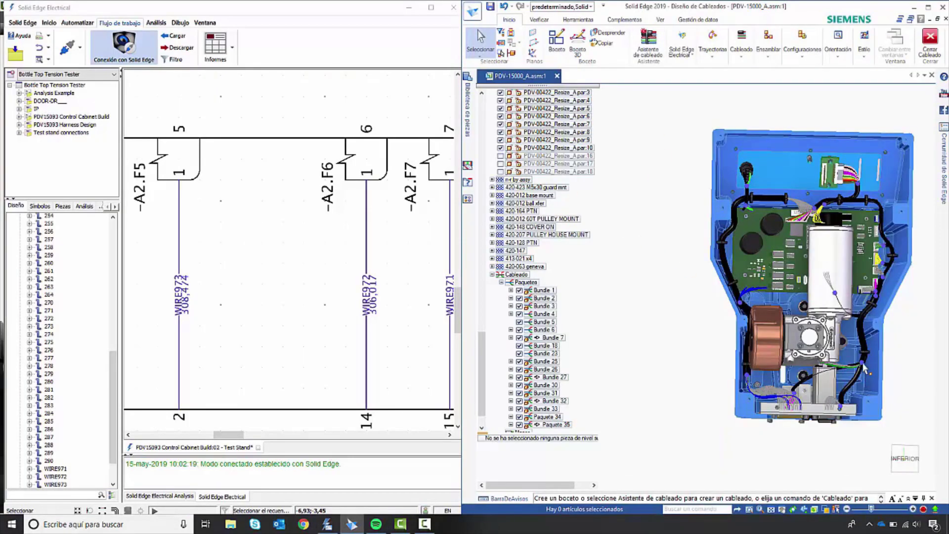
left_click(294, 268)
scroll(294, 268, "down", 3)
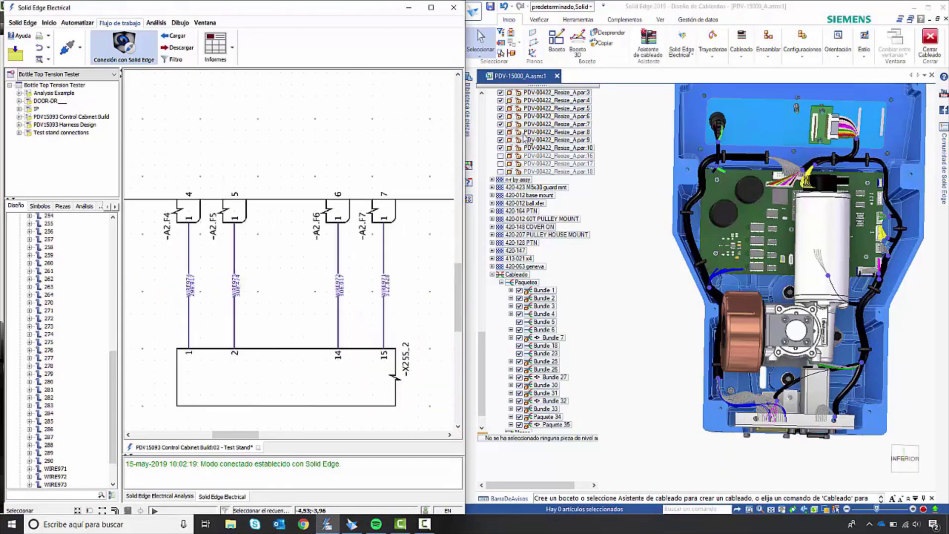
Step: Cross-probe WIRE972 from the assembly and WIRE971 from the schematic, compare their routes and clear the selection
left_click(678, 43)
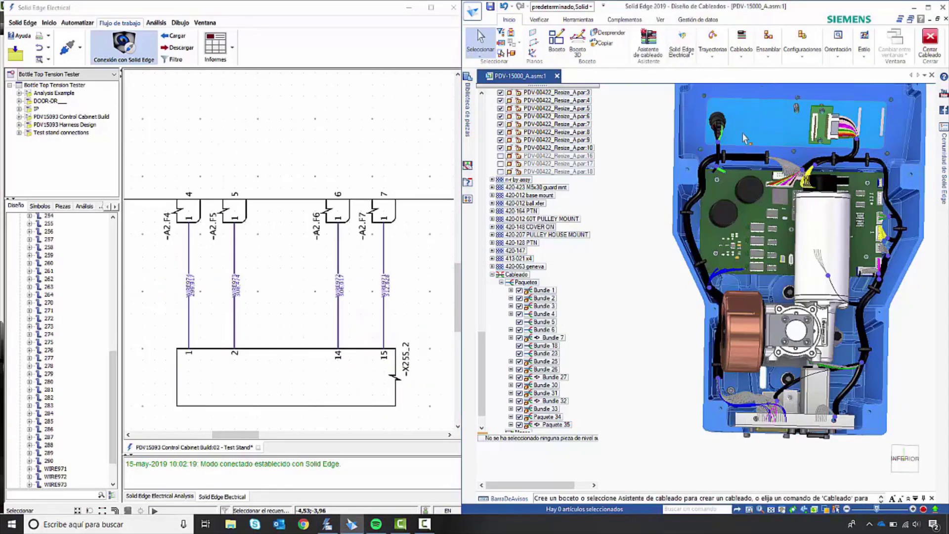
left_click(718, 274)
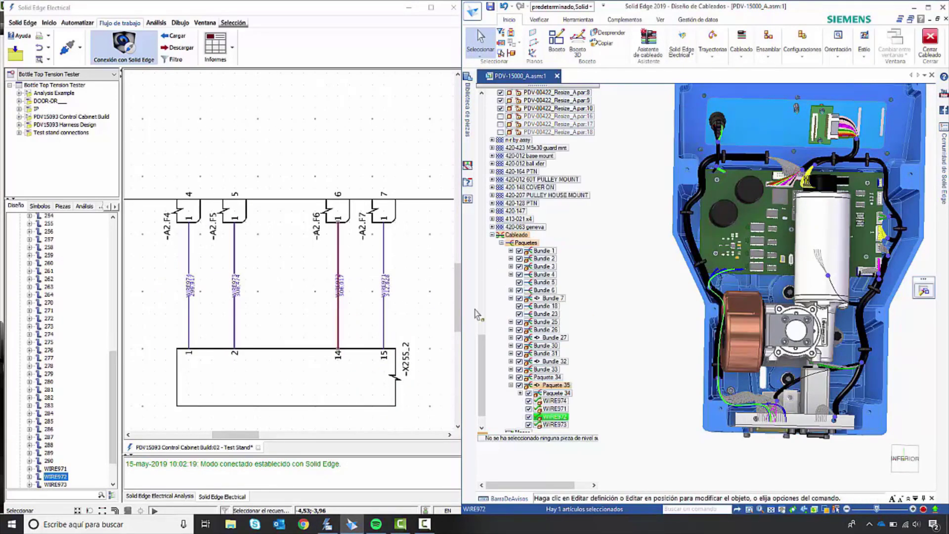
scroll(335, 306, "up", 2)
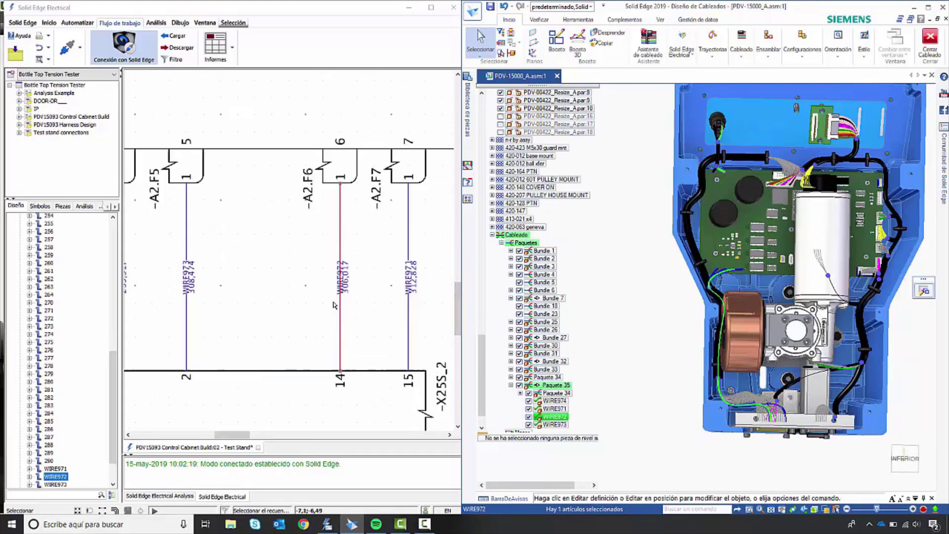
left_click(408, 317)
scroll(741, 276, "up", 3)
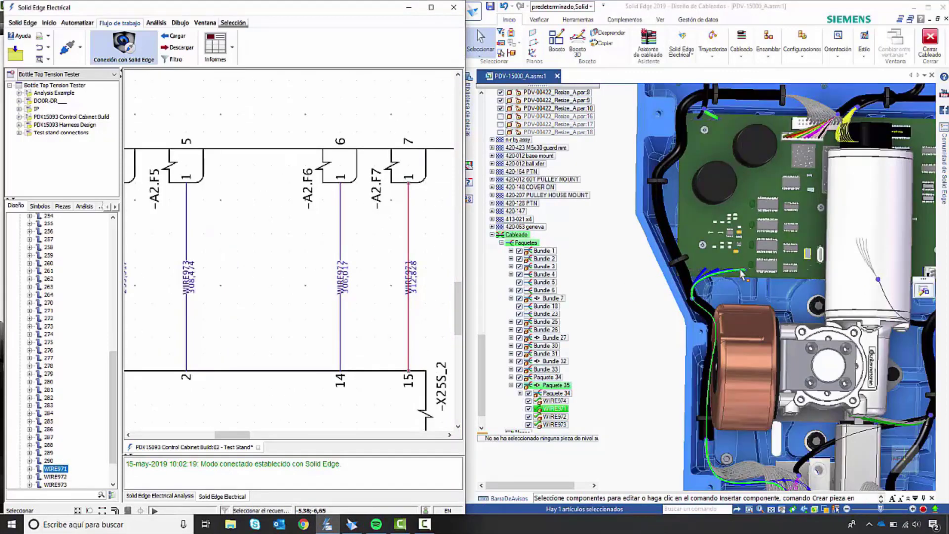
scroll(736, 309, "down", 2)
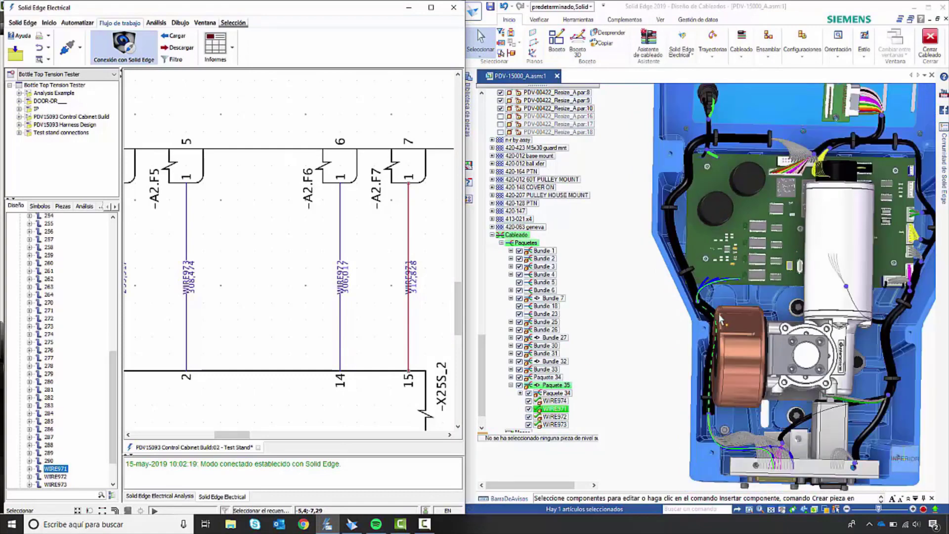
left_click(325, 309)
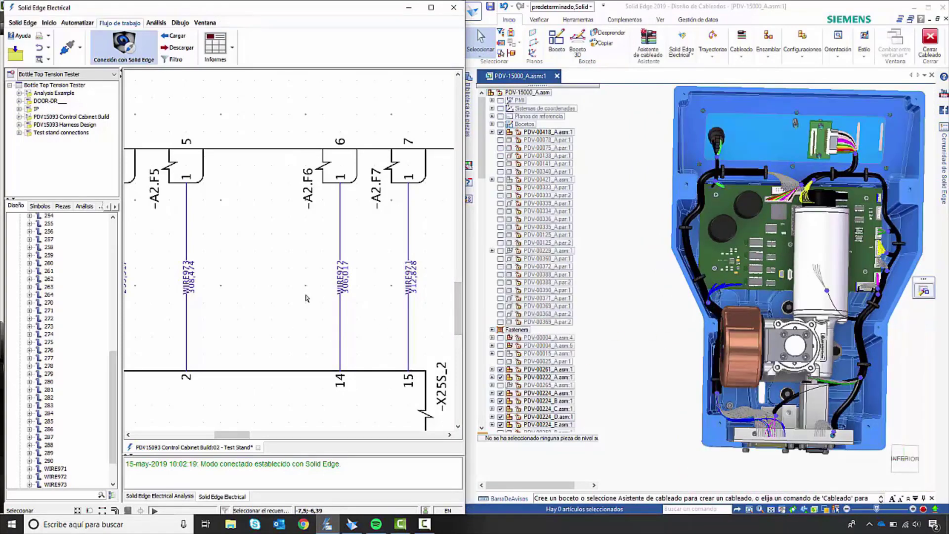
Step: Cross-probe connectors -X25S_2, -A2.F6 and -A2.F4 from the schematic to the assembly, and clear the selection
scroll(322, 307, "down", 2)
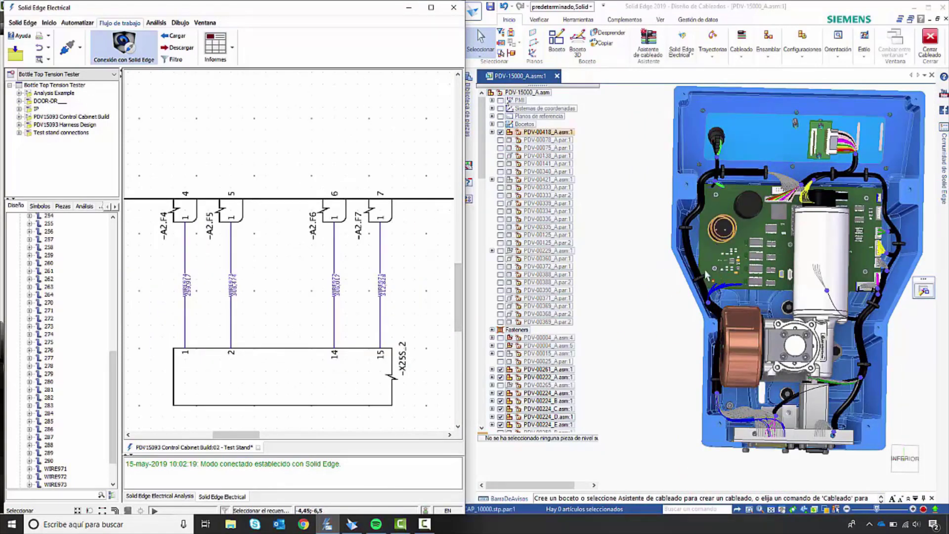
left_click(728, 292)
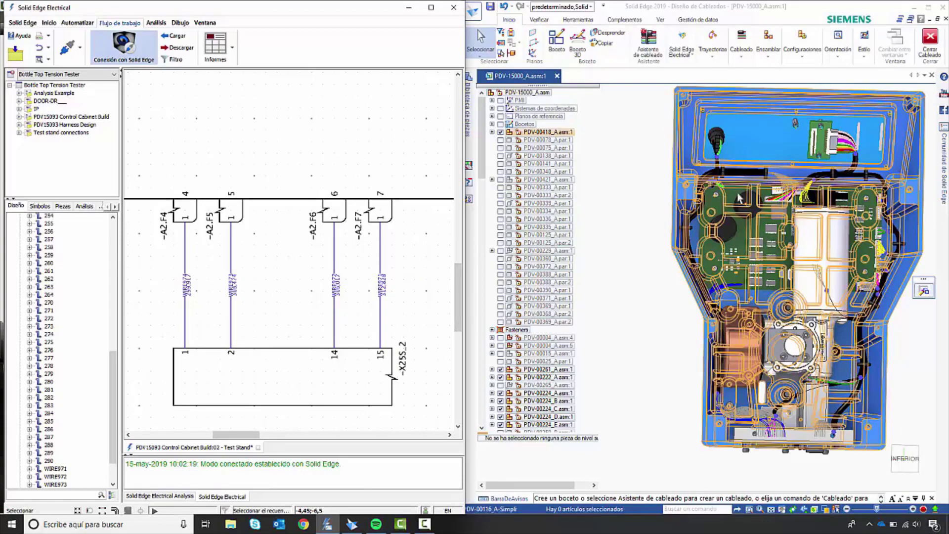
scroll(780, 456, "up", 2)
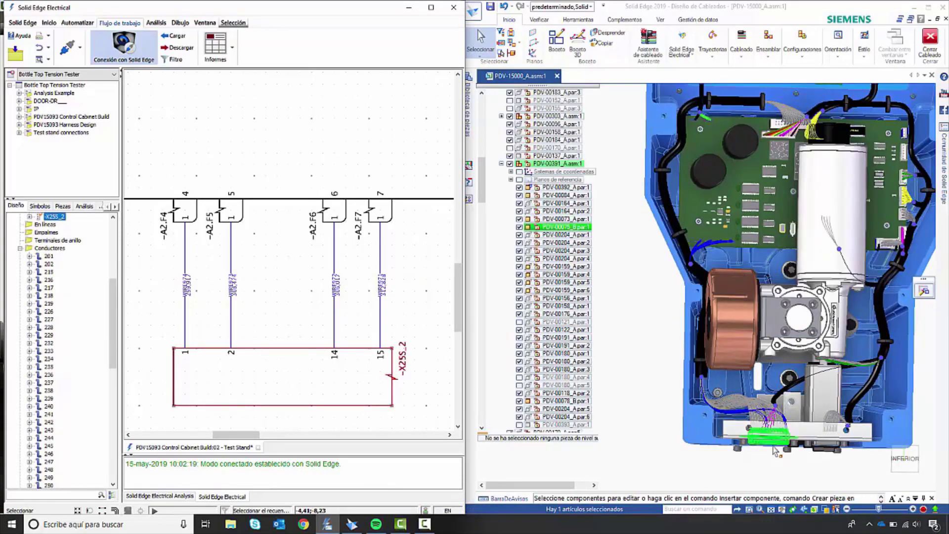
left_click(336, 213)
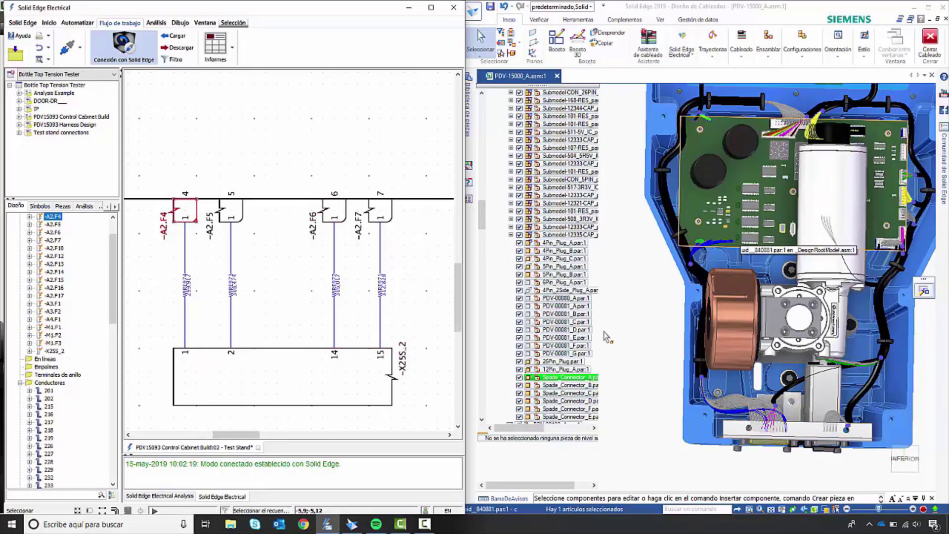
scroll(330, 334, "down", 3)
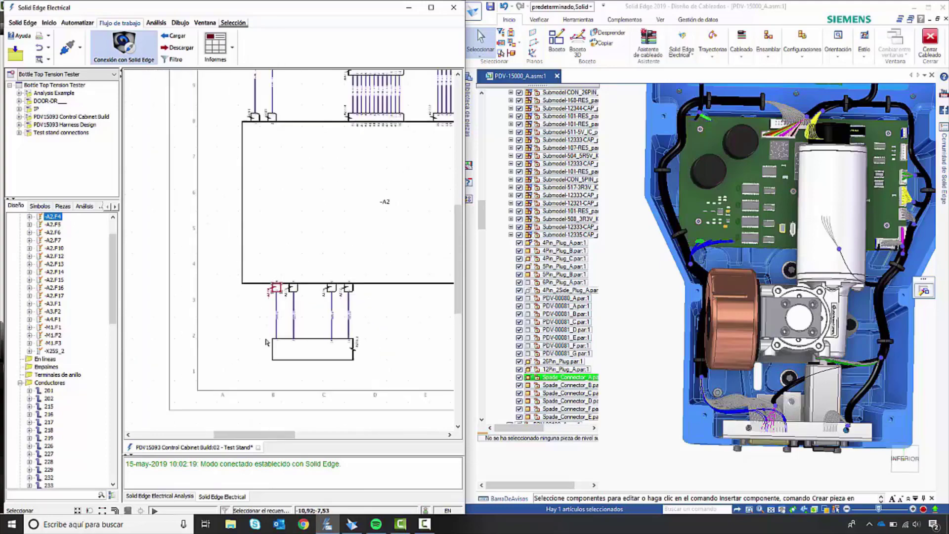
scroll(267, 342, "down", 2)
left_click(362, 338)
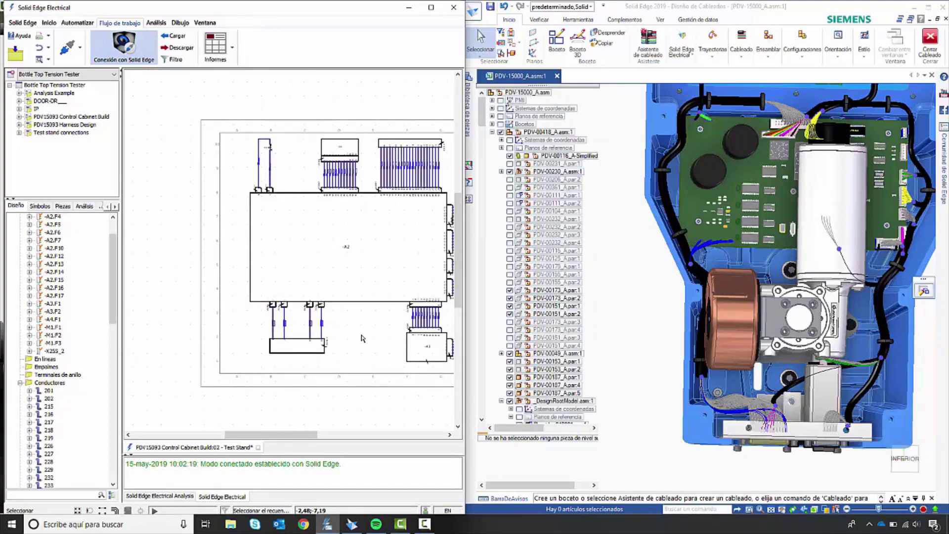
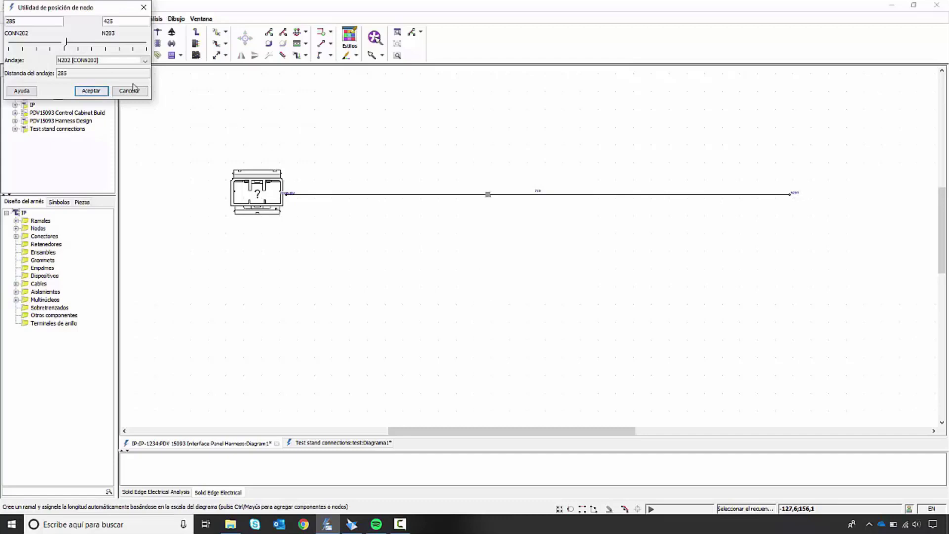
Step: Draw a branch about 160 long down from the trunk, 285 from CONN202, and bend its lower part with a radius 50 arc
left_click(132, 91)
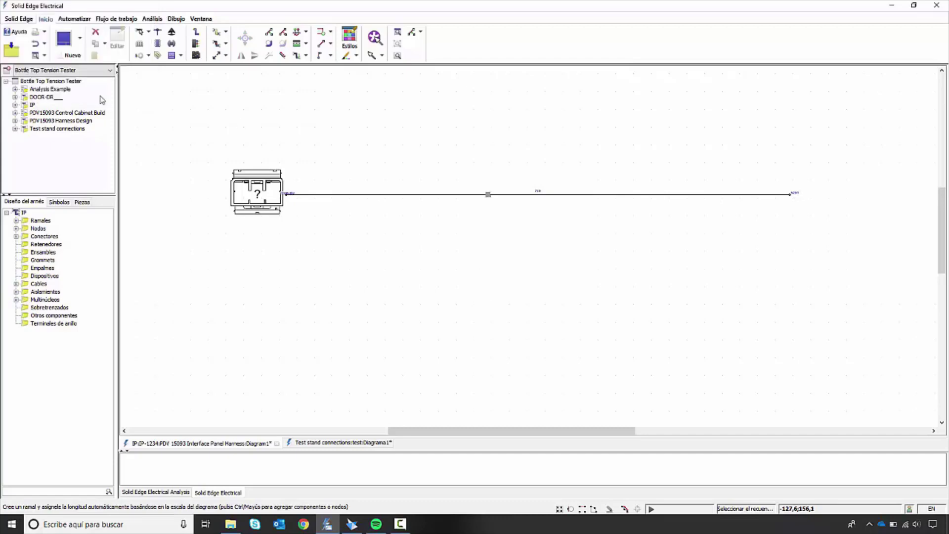
left_click(491, 310)
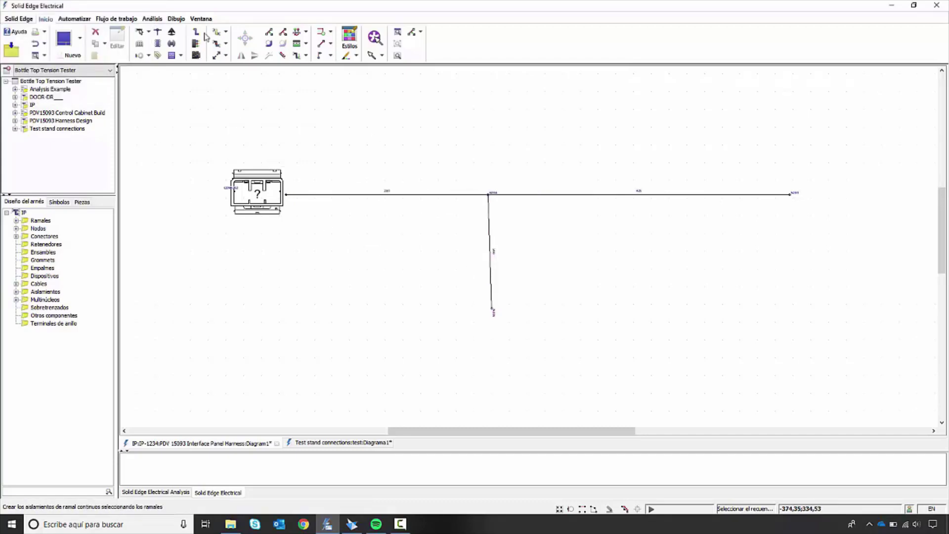
left_click(269, 43)
left_click(490, 260)
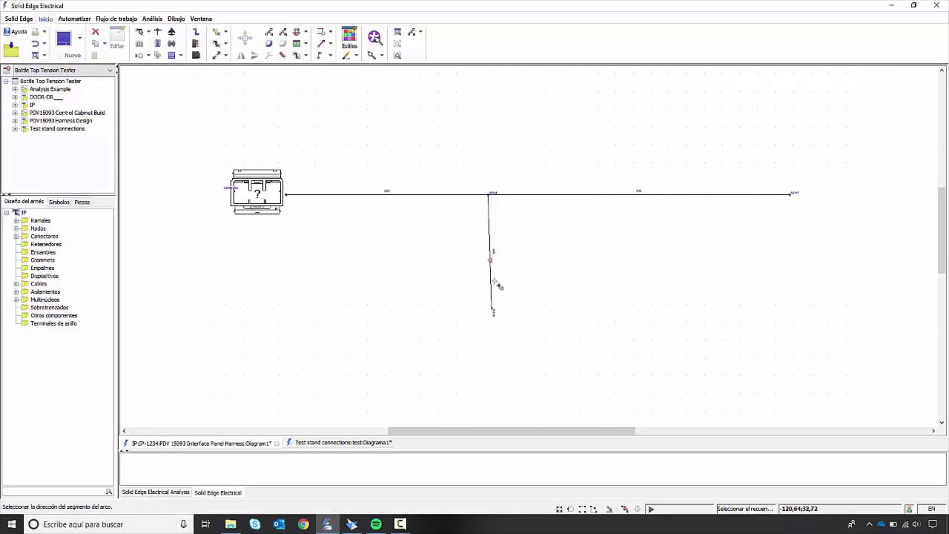
left_click(493, 298)
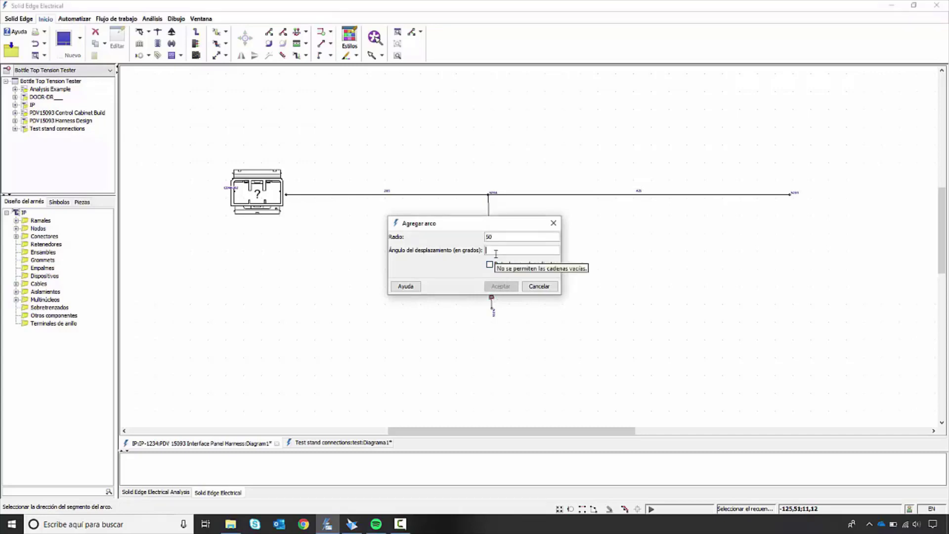
type("45")
key("Return")
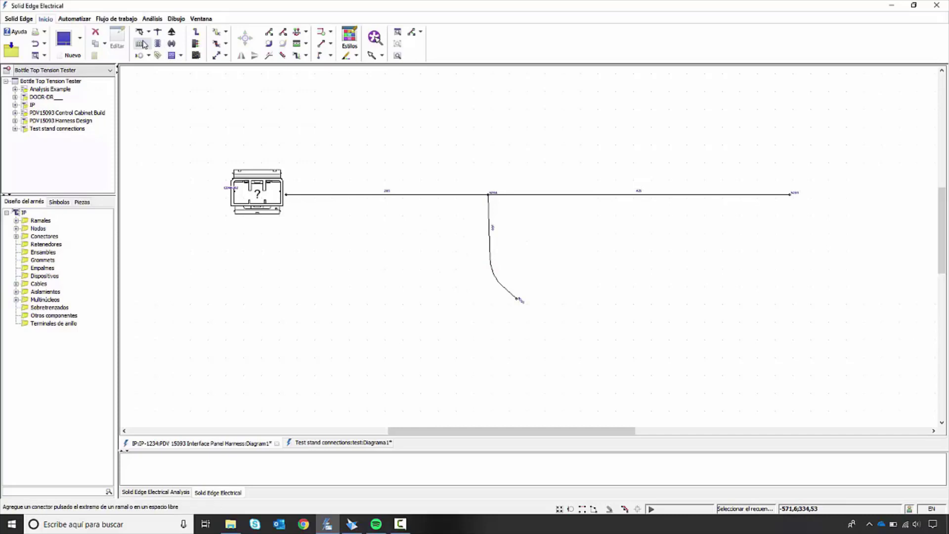
Step: Add a connector with library part Plug 14 at the end of the curved branch and place its cavity table beneath it
left_click(140, 44)
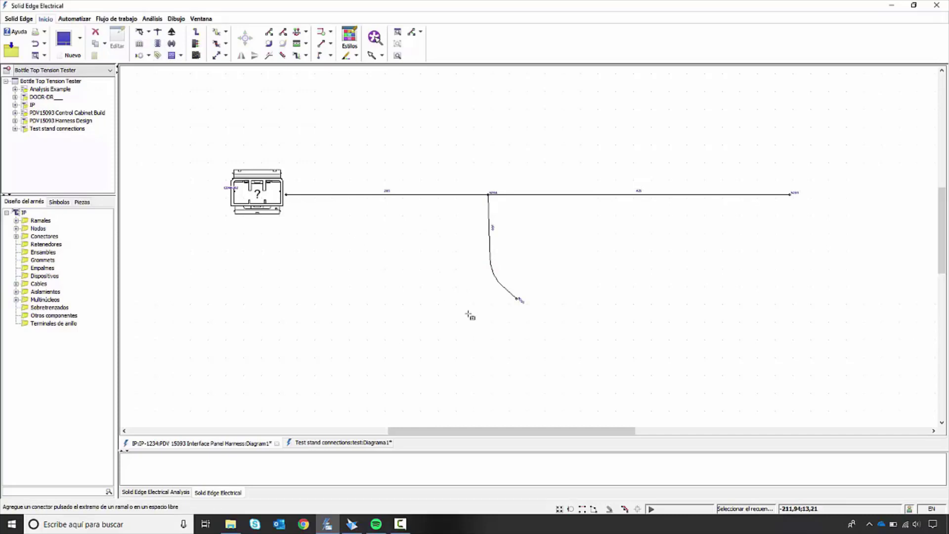
left_click(514, 298)
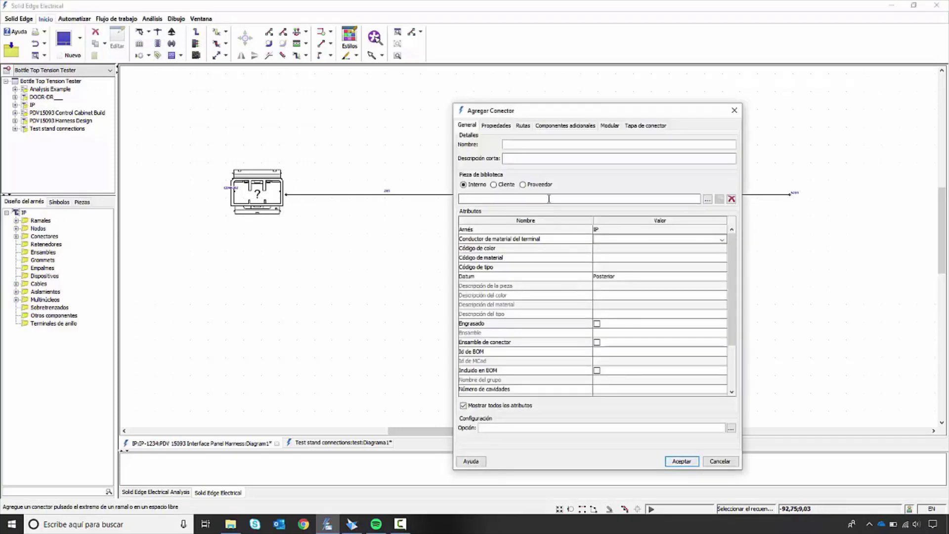
type("PL")
key("Down")
key("Return")
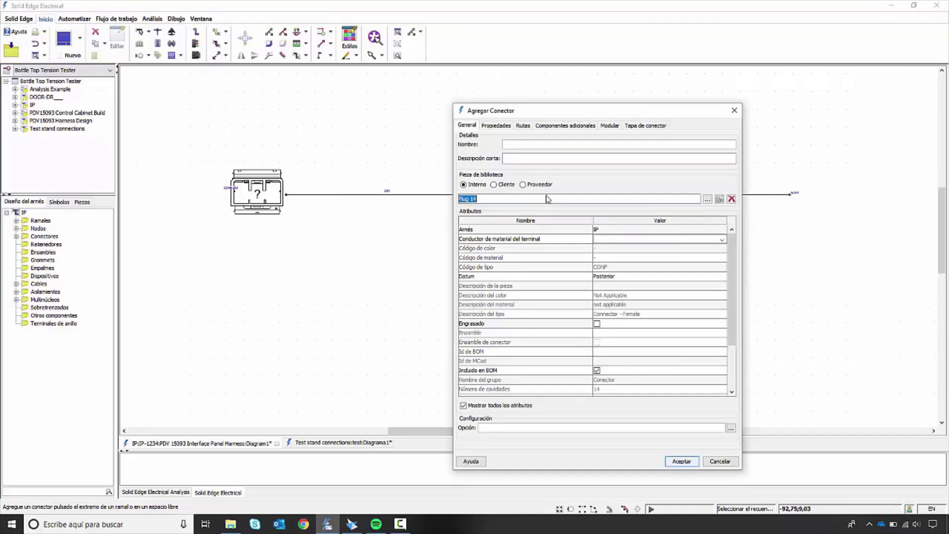
left_click(681, 461)
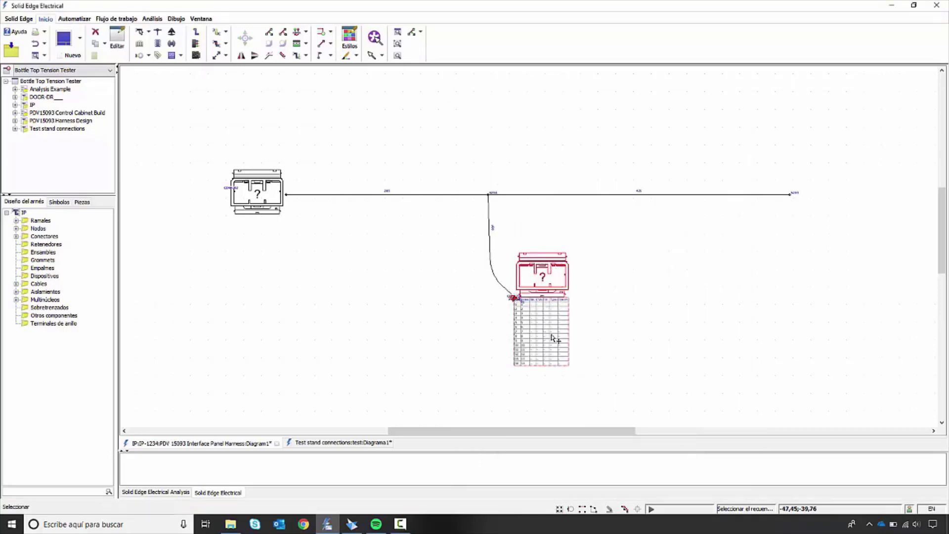
left_click_drag(554, 338, 555, 339)
left_click(645, 329)
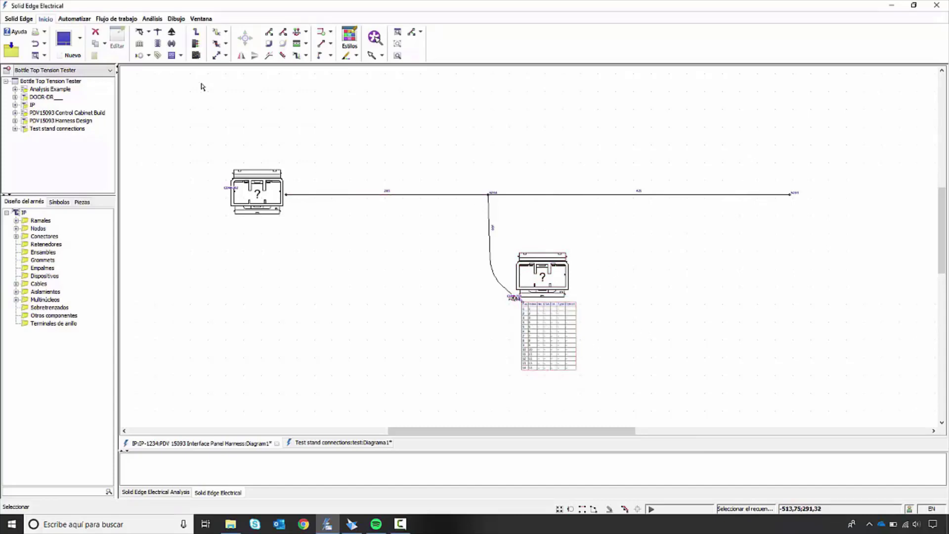
Step: Add a connector with library part Plug 4 at the free end of the trunk and place its cavity table beneath it
left_click(140, 44)
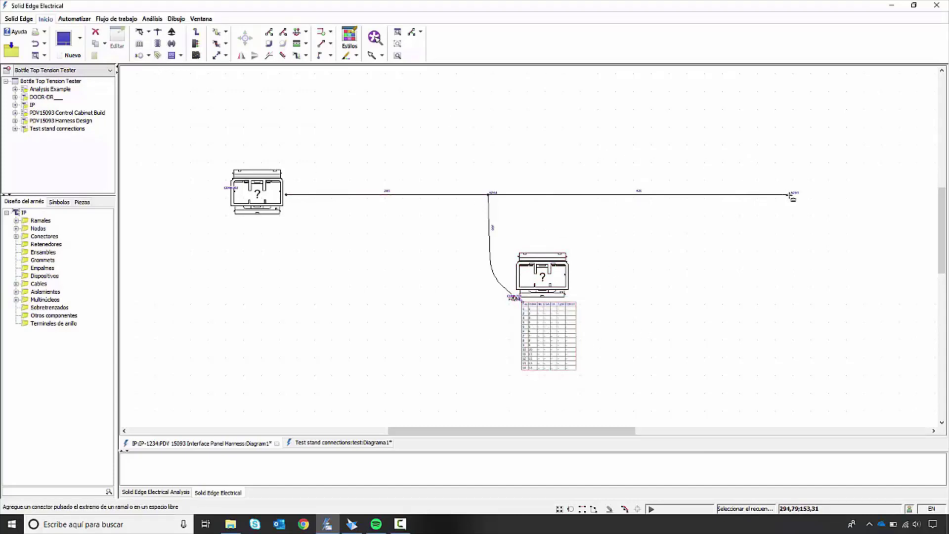
left_click(791, 198)
left_click(626, 199)
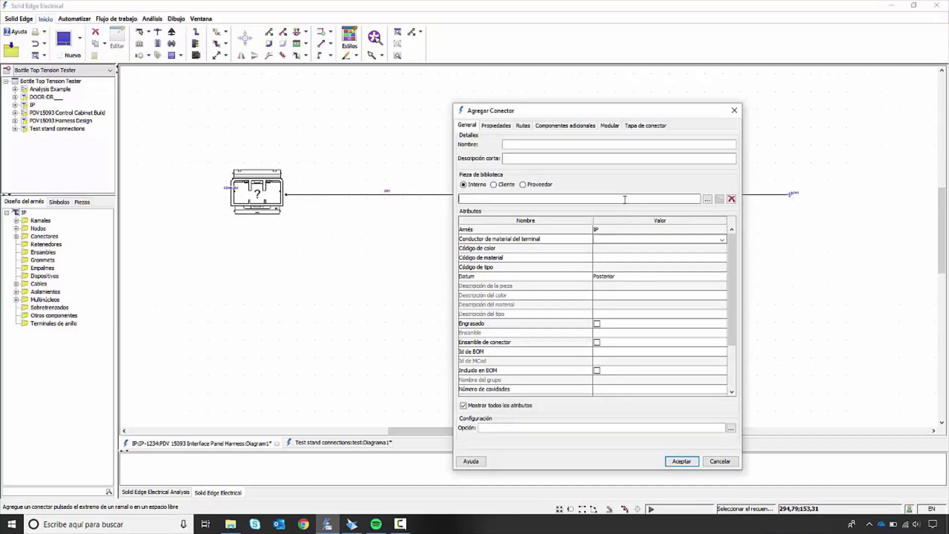
type("PL")
key("Down")
key("Down")
key("Return")
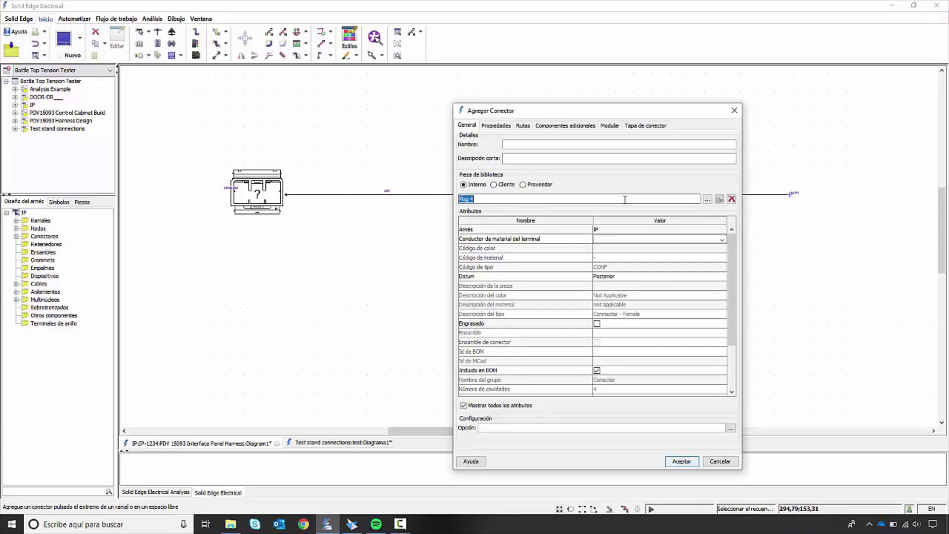
left_click(681, 461)
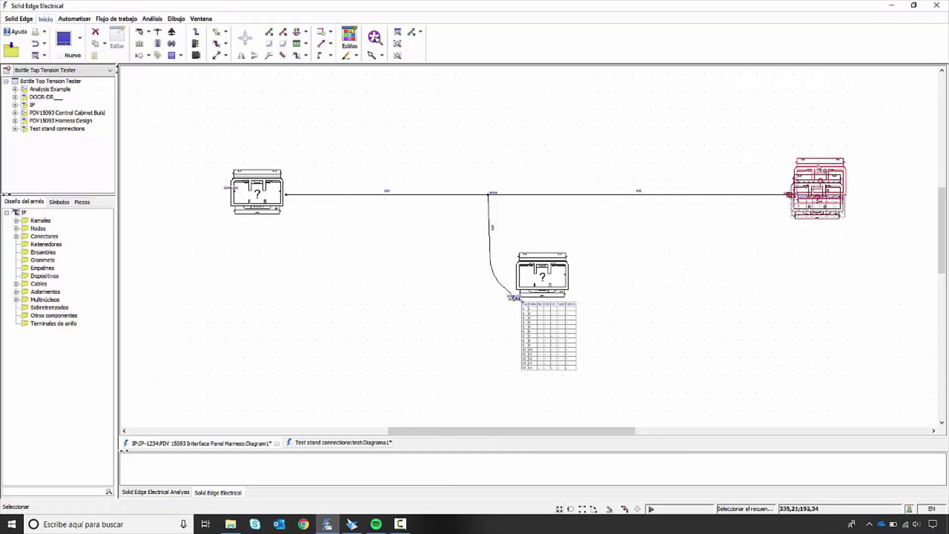
left_click_drag(812, 213, 820, 223)
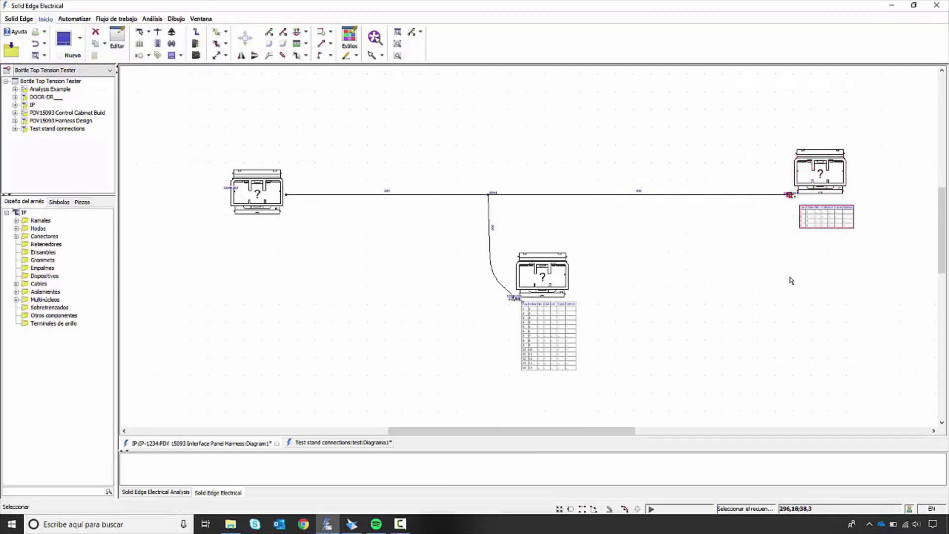
Step: Add insulation to the trunk section from CONN202 to N204, with layer 10 as spiral tape (Cinta en espiral)
left_click(216, 33)
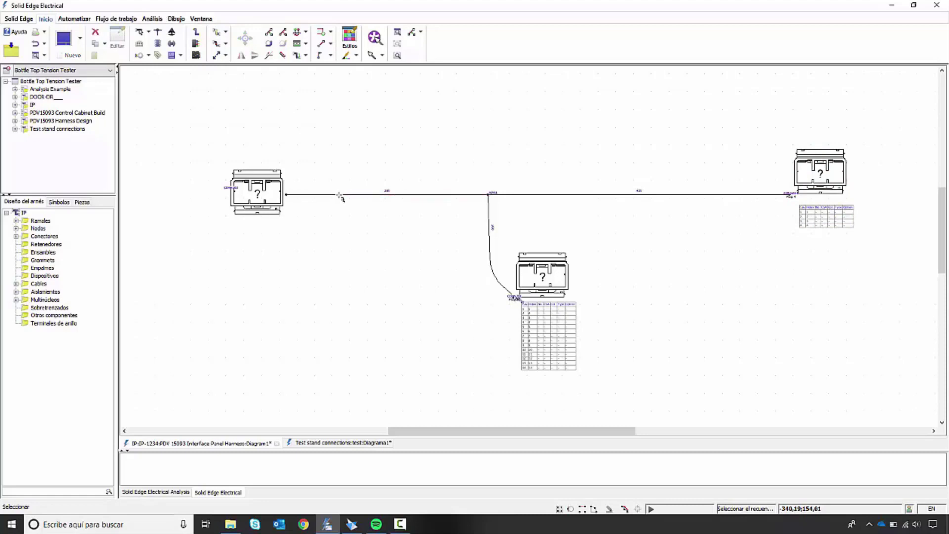
left_click(341, 197)
left_click(232, 242)
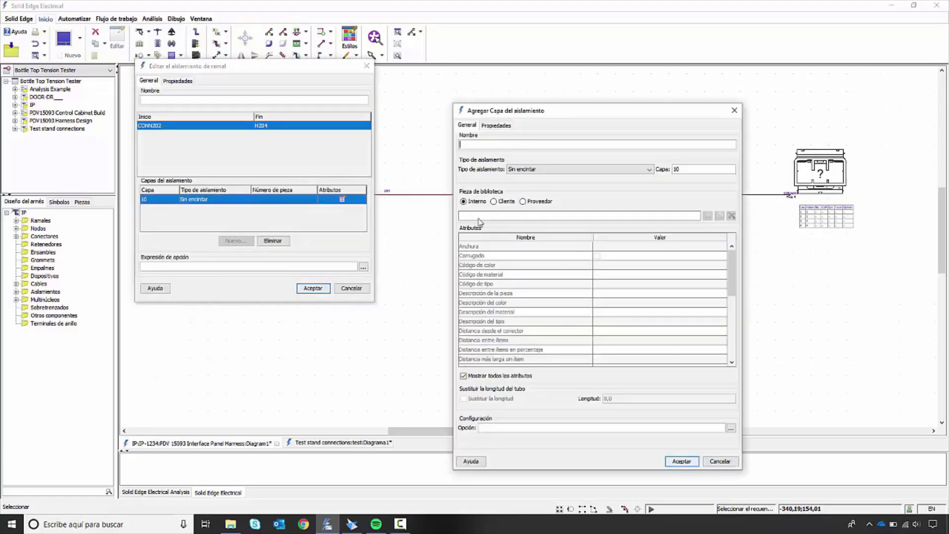
left_click(626, 170)
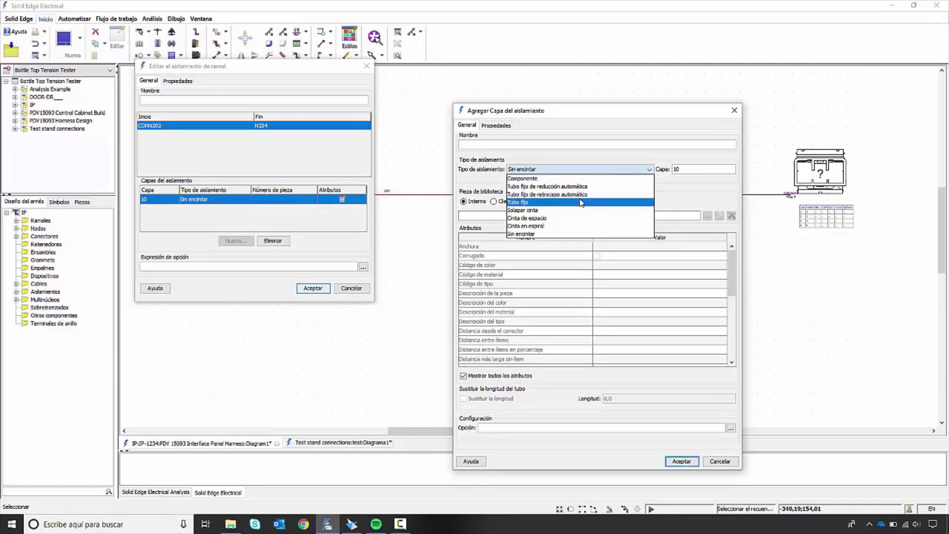
left_click(566, 218)
left_click(562, 170)
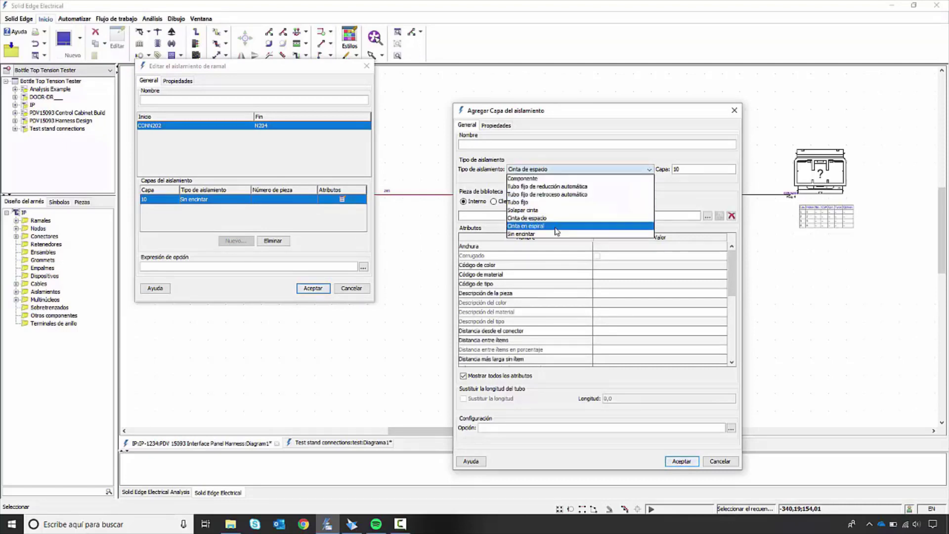
left_click(557, 230)
left_click(681, 460)
left_click(315, 288)
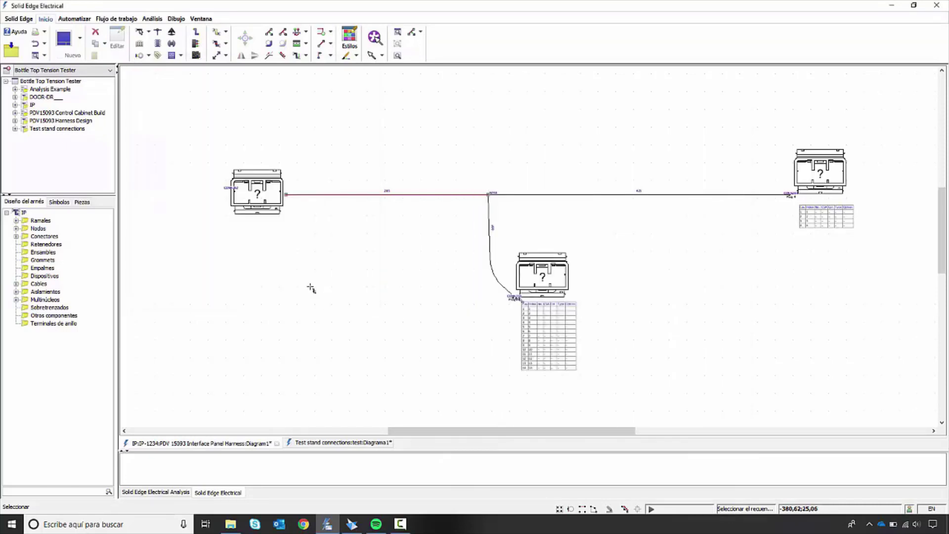
scroll(501, 205, "up", 2)
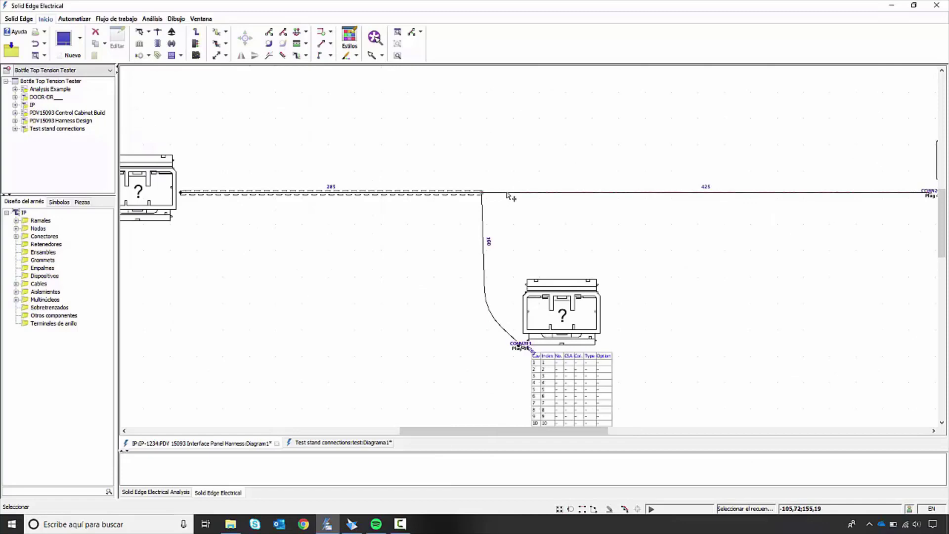
double_click(507, 193)
left_click(495, 125)
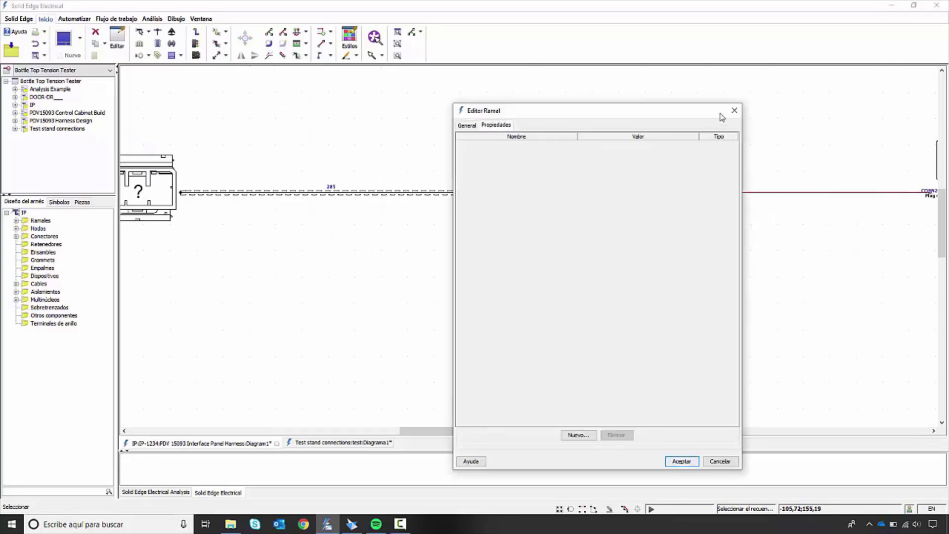
left_click(692, 461)
Step: Insulate the N204 to CONN204 section with a layer 10 fixed tube (Tubo fijo), using the 25mm TUBE part TU-45373
double_click(510, 193)
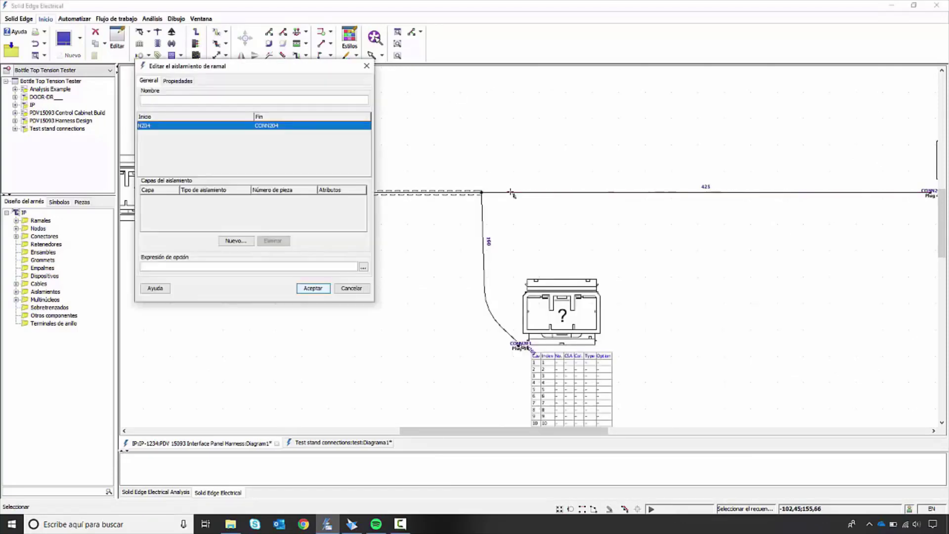
left_click(235, 240)
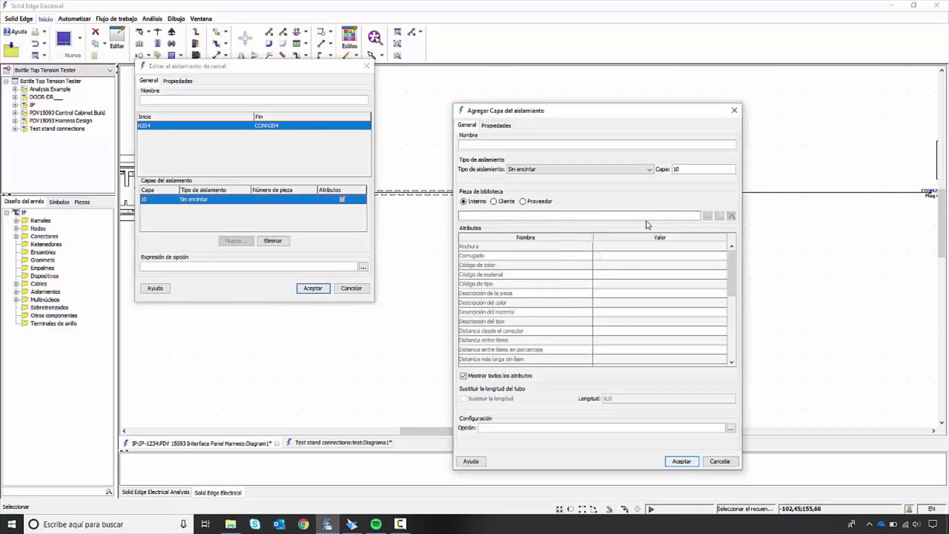
left_click(551, 169)
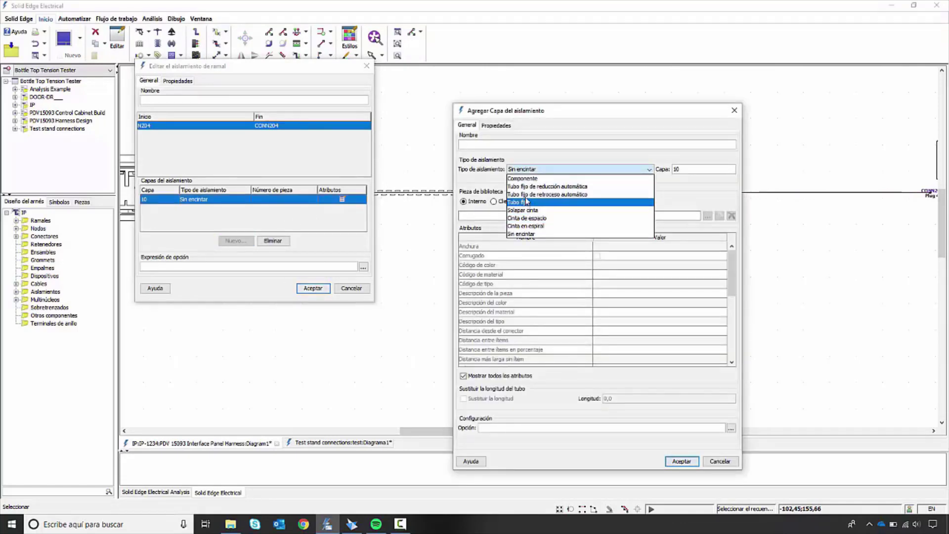
left_click(527, 202)
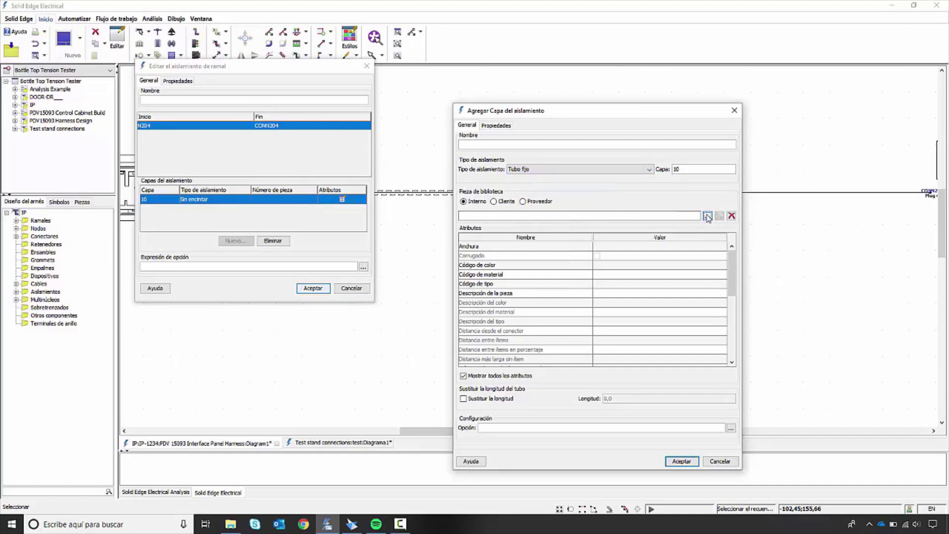
left_click(707, 216)
left_click(518, 185)
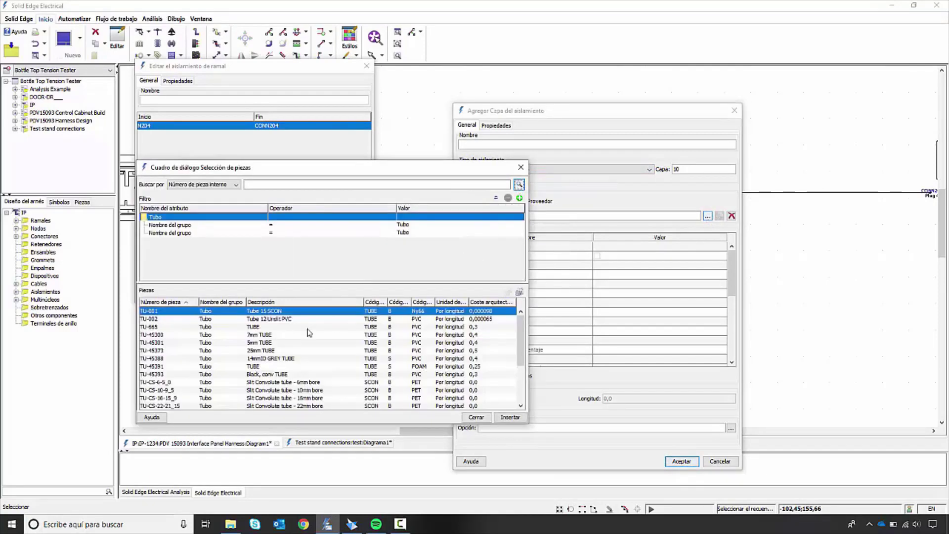
left_click(307, 350)
left_click(509, 417)
left_click(681, 460)
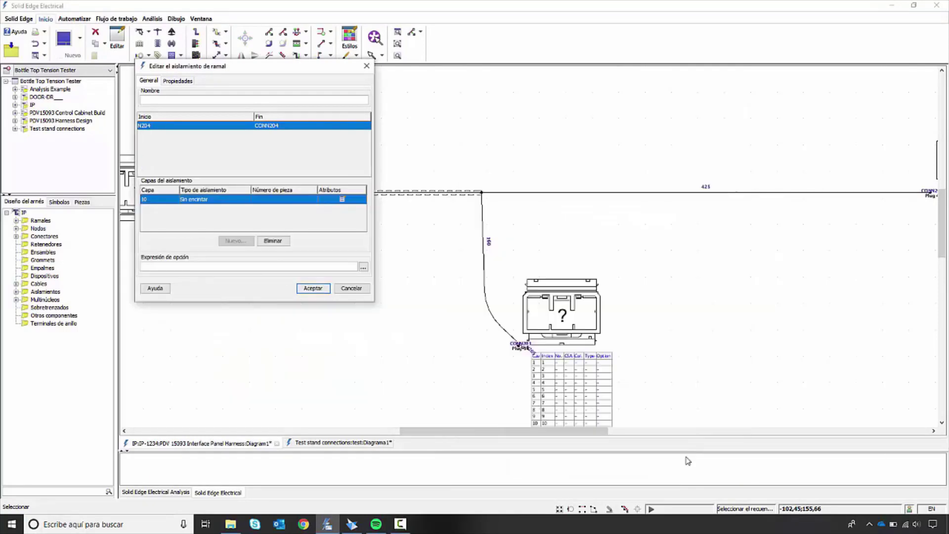
left_click(311, 289)
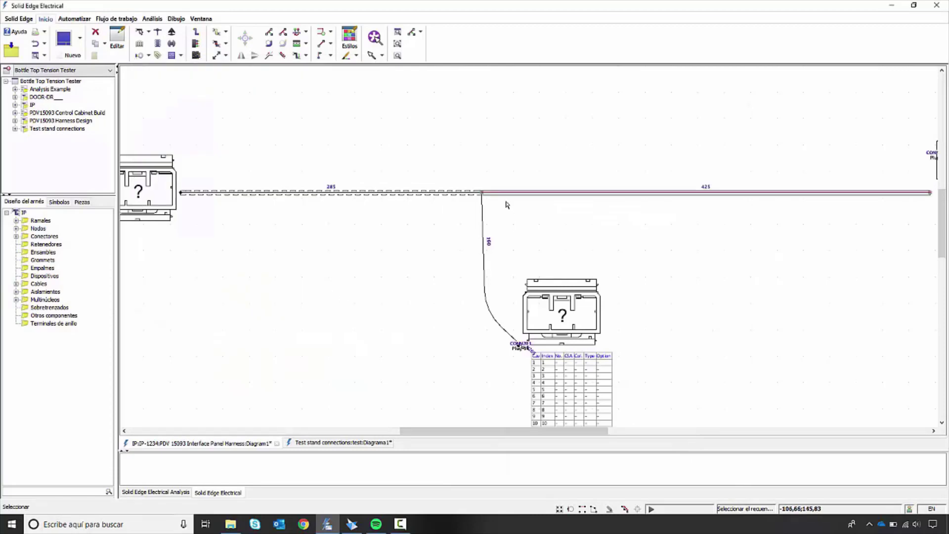
Step: Add layer 20 of spiral tape (Cinta en espiral) to the N204 to CONN204 section, using black 25mm tape TA-57743
scroll(504, 197, "up", 1)
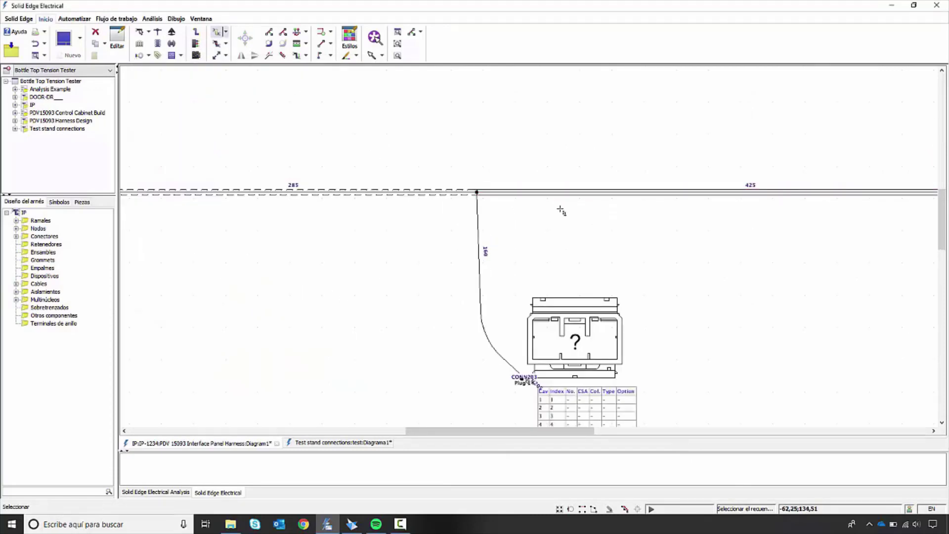
double_click(550, 192)
left_click(235, 240)
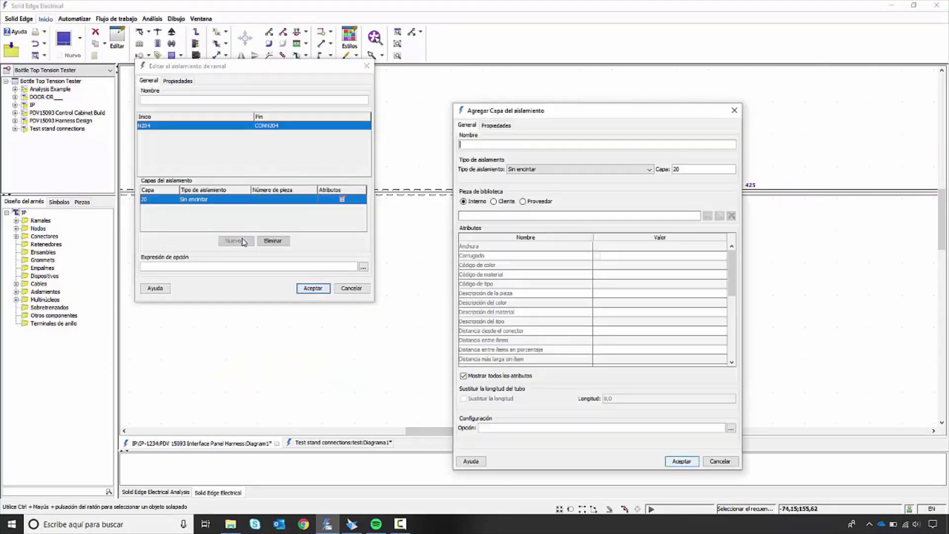
left_click(570, 169)
left_click(569, 212)
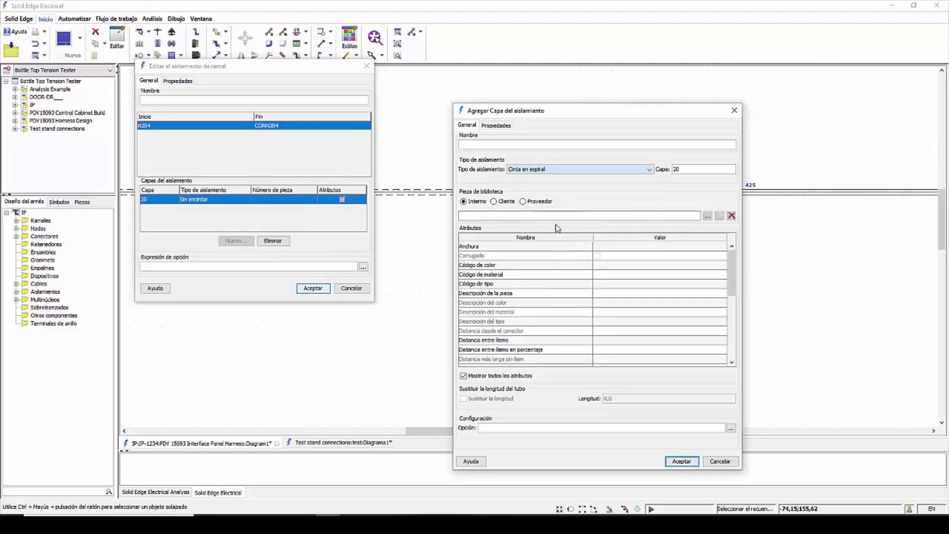
left_click(708, 217)
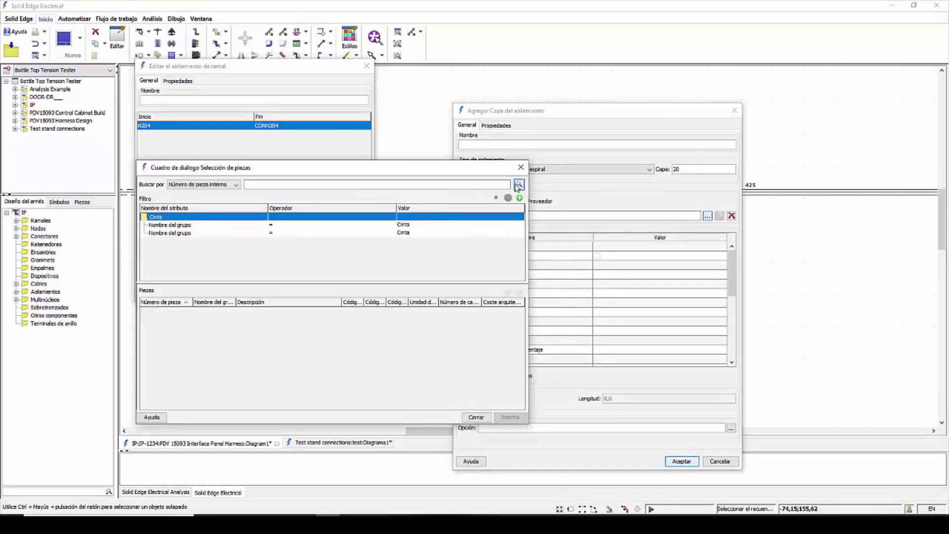
left_click(518, 185)
left_click(273, 366)
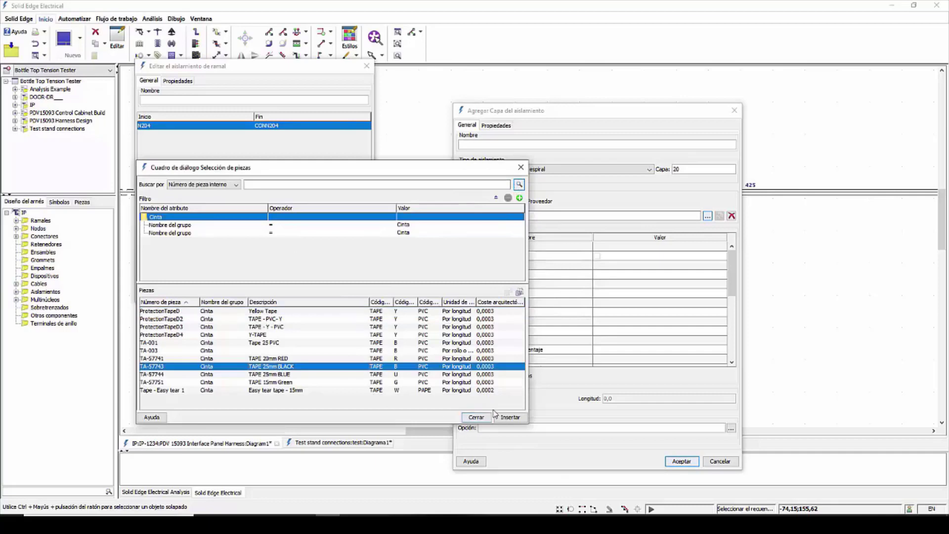
left_click(506, 417)
left_click(681, 461)
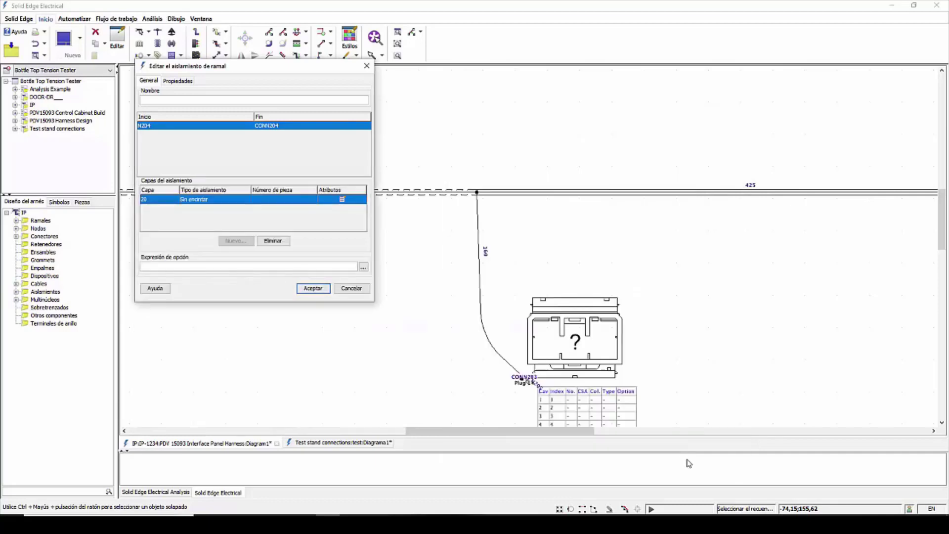
left_click(313, 289)
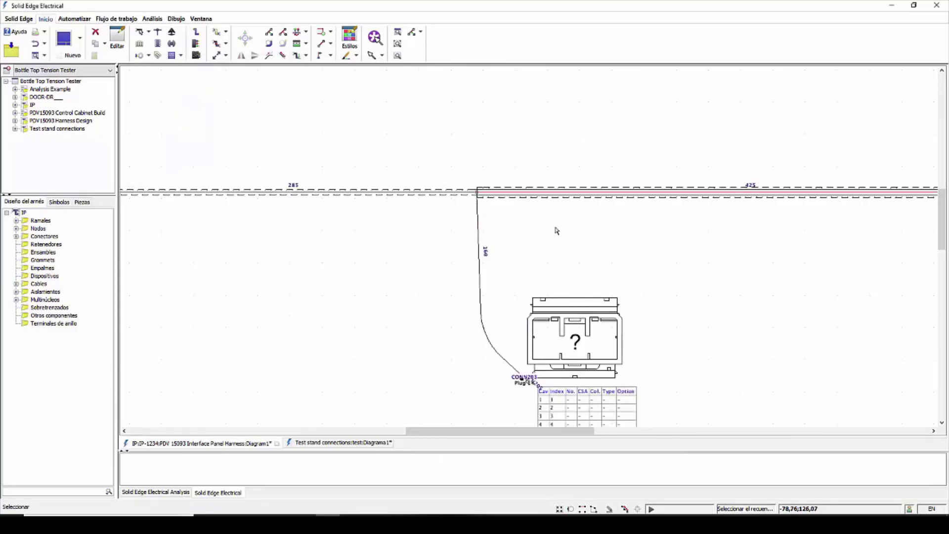
Step: Move the CONN204 end of the insulated trunk upward and inward so its section from N204 runs diagonally
scroll(556, 230, "down", 2)
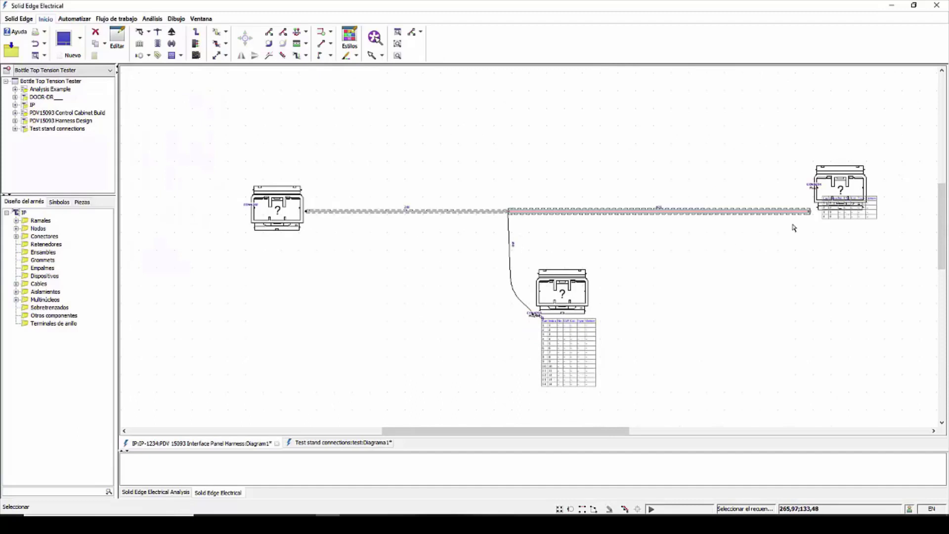
left_click_drag(766, 173, 679, 127)
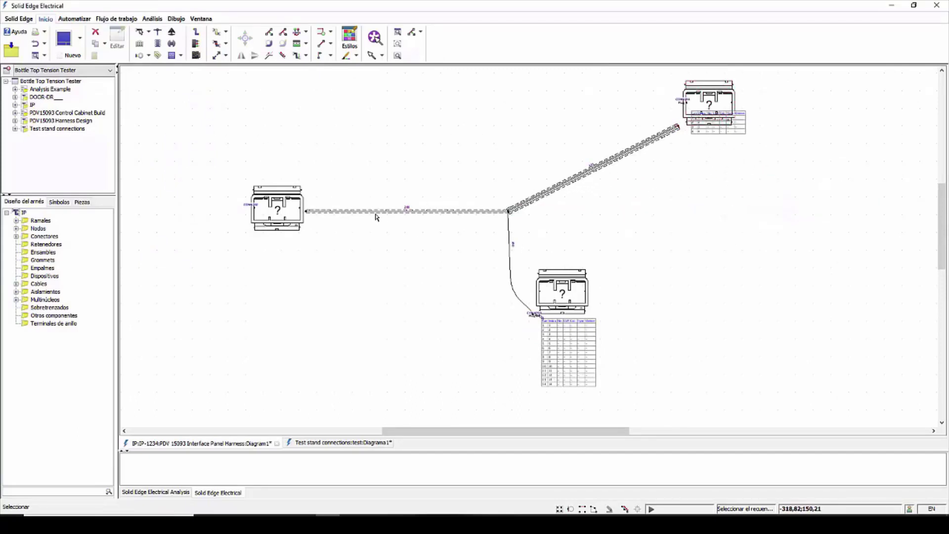
scroll(417, 202, "up", 2)
scroll(293, 237, "down", 1)
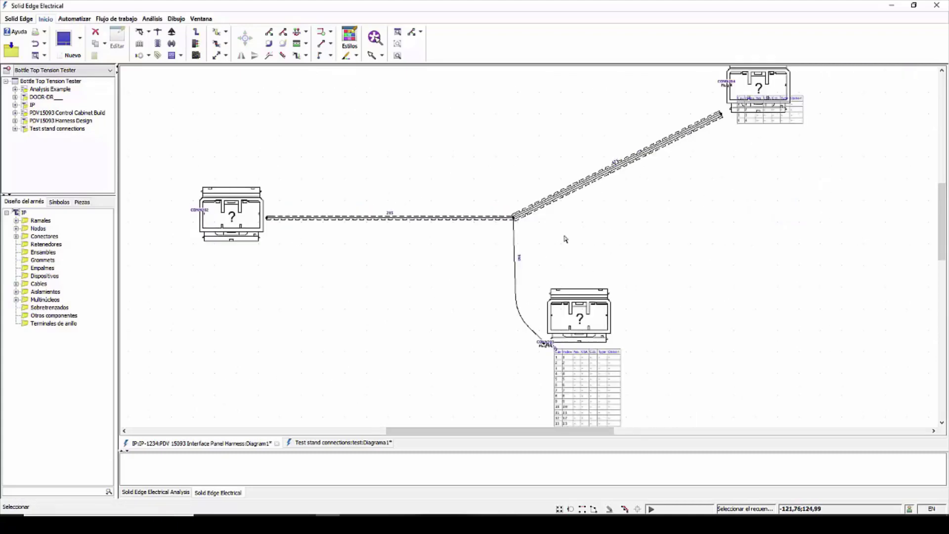
scroll(575, 292, "down", 1)
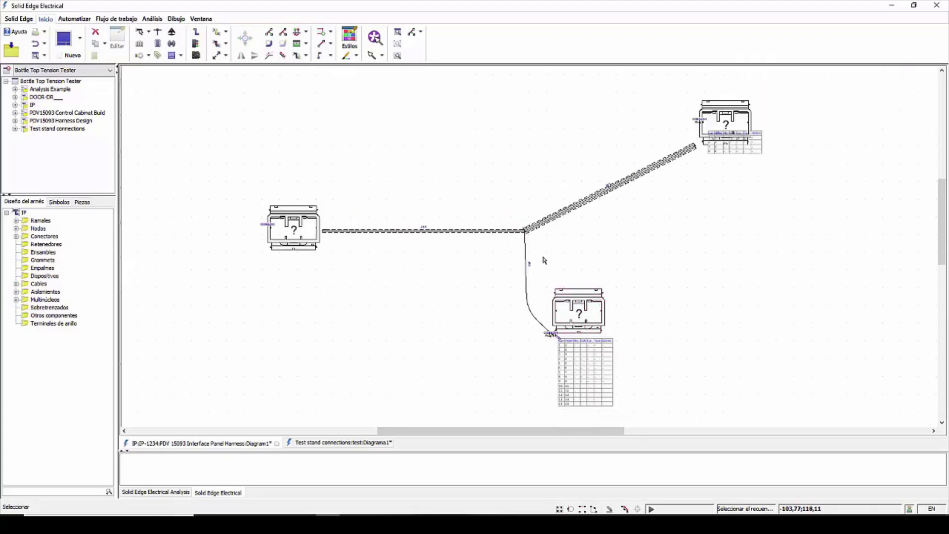
scroll(544, 260, "down", 1)
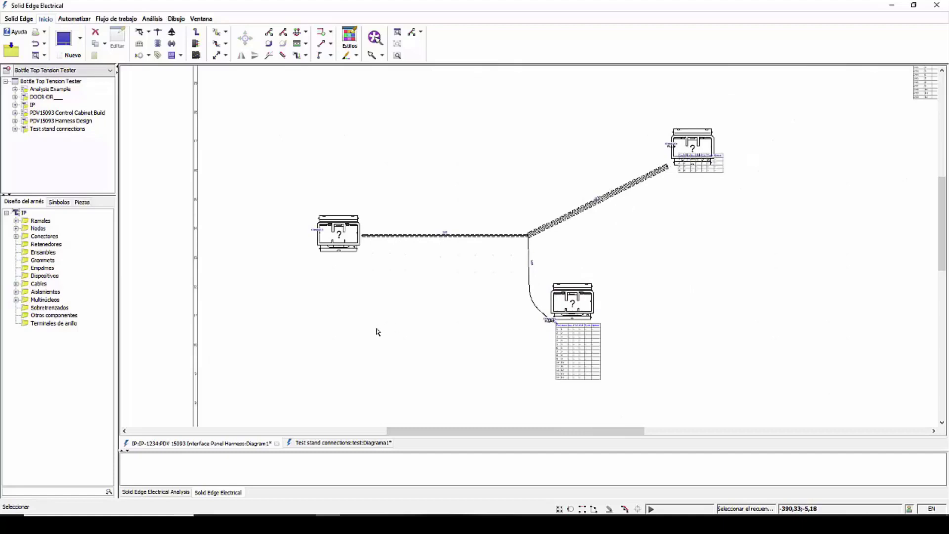
Step: Bring up the Test stand connections diagram, then switch to Solid Edge and apply the 8 harness configuration to PDV-15000_A.asm
left_click(324, 443)
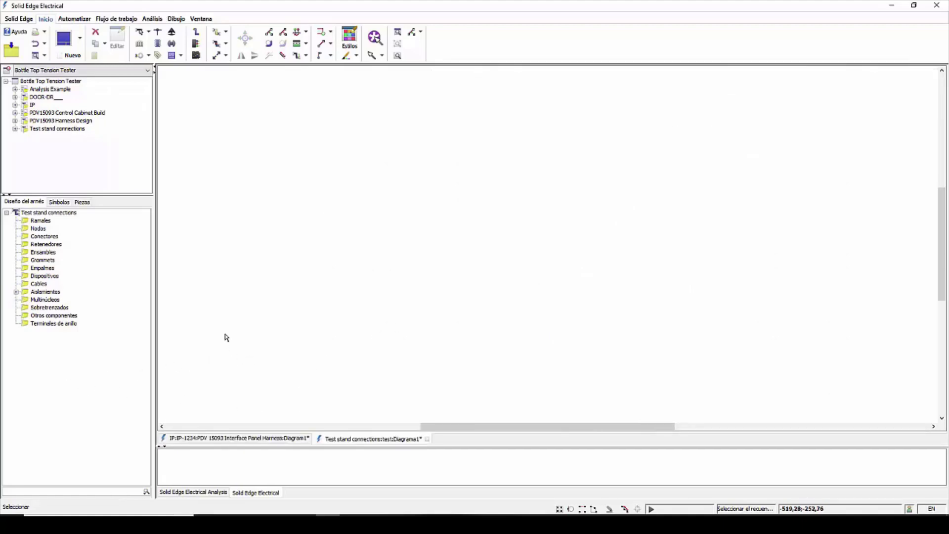
left_click(116, 18)
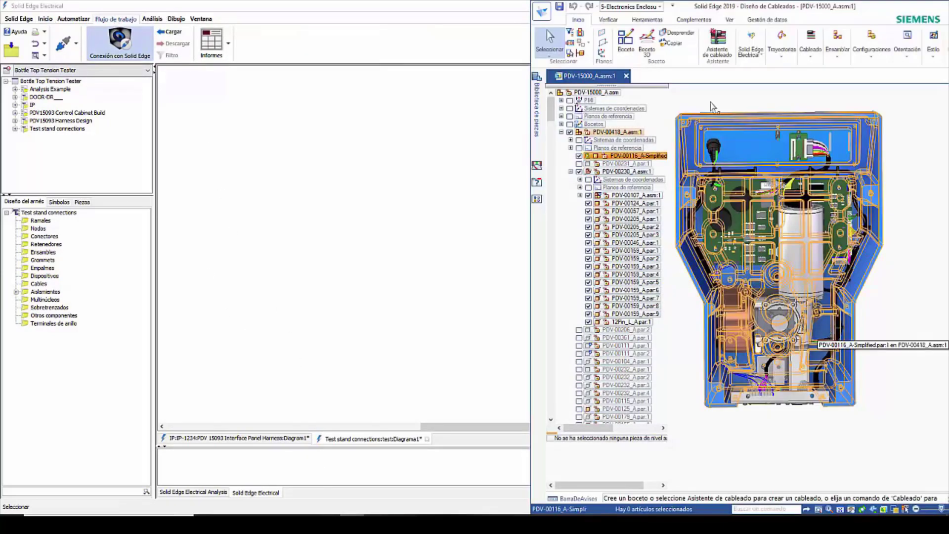
left_click(659, 7)
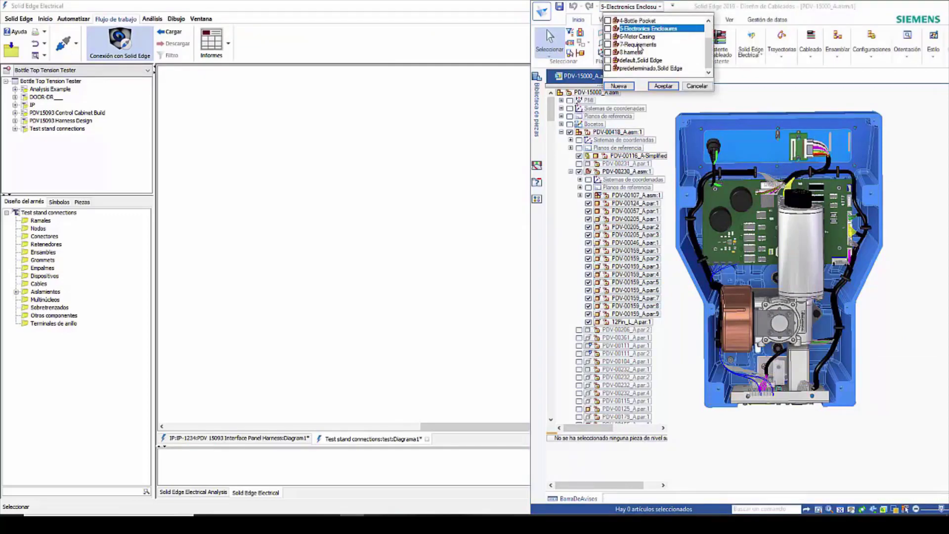
left_click(630, 52)
left_click(659, 86)
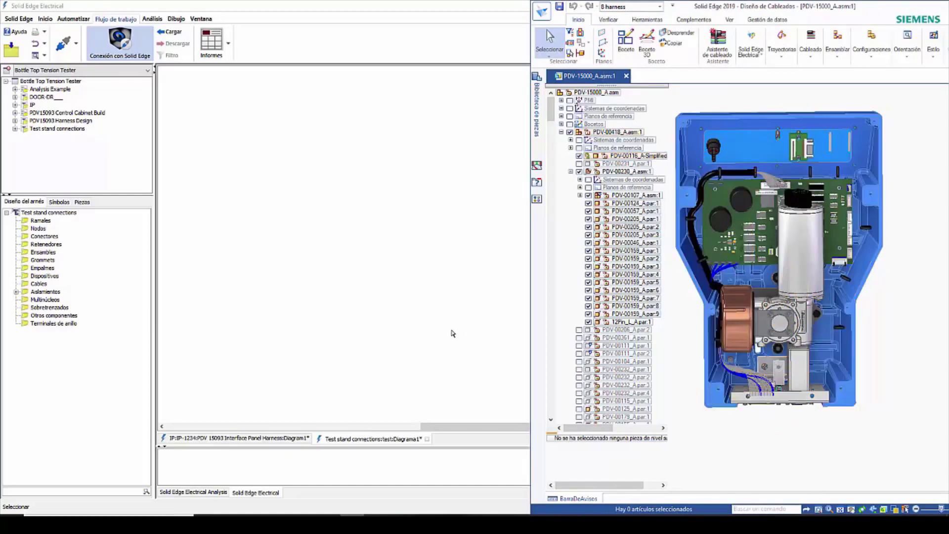
Step: Back in Solid Edge Electrical, import the harness from Solid Edge with Reemplazar todo and Aplanamiento ortogonal
left_click(453, 333)
left_click(170, 32)
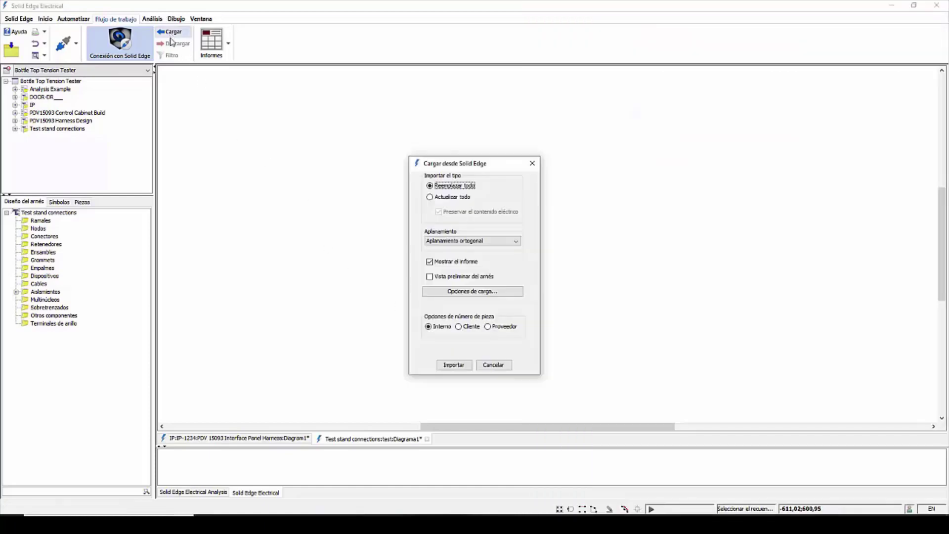
left_click(453, 364)
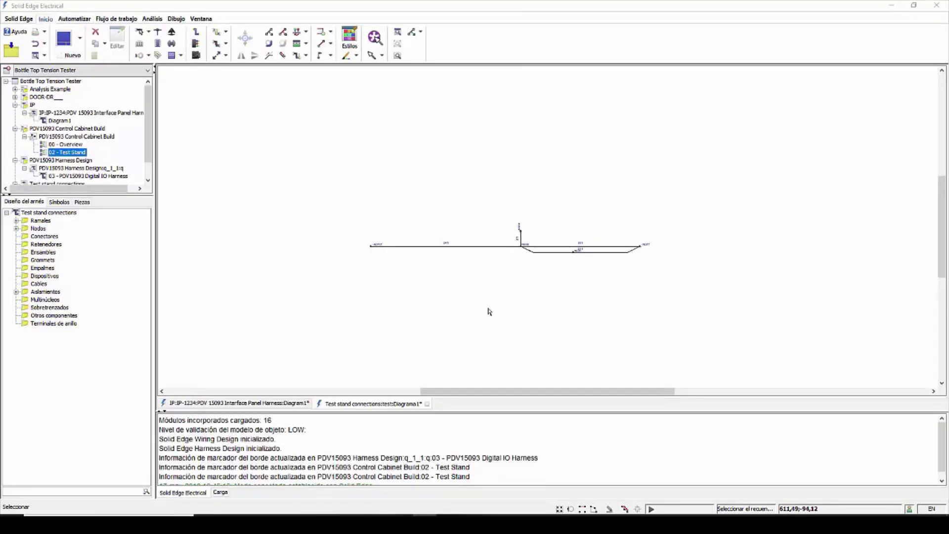
Step: Cross-probe the longest branch of the imported harness against the 3D assembly, viewing both windows side by side
double_click(492, 10)
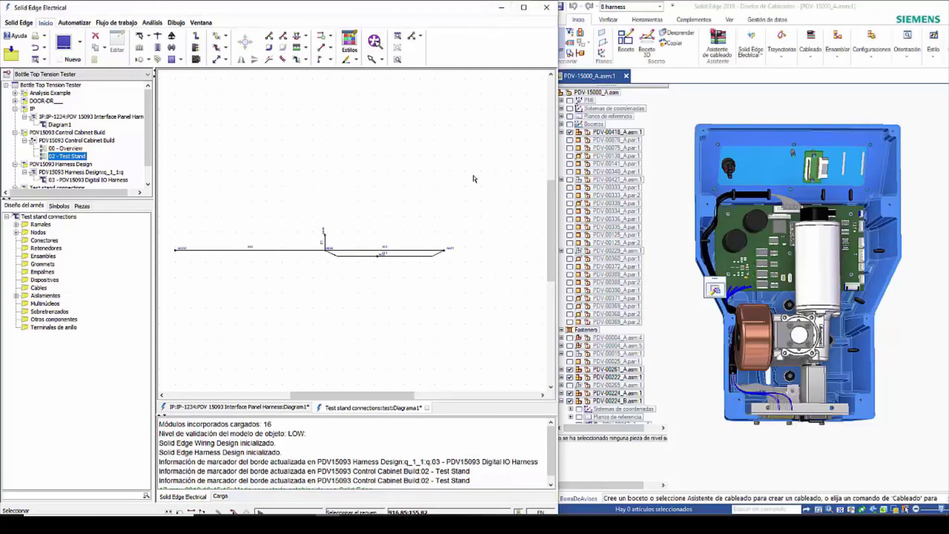
left_click(261, 252)
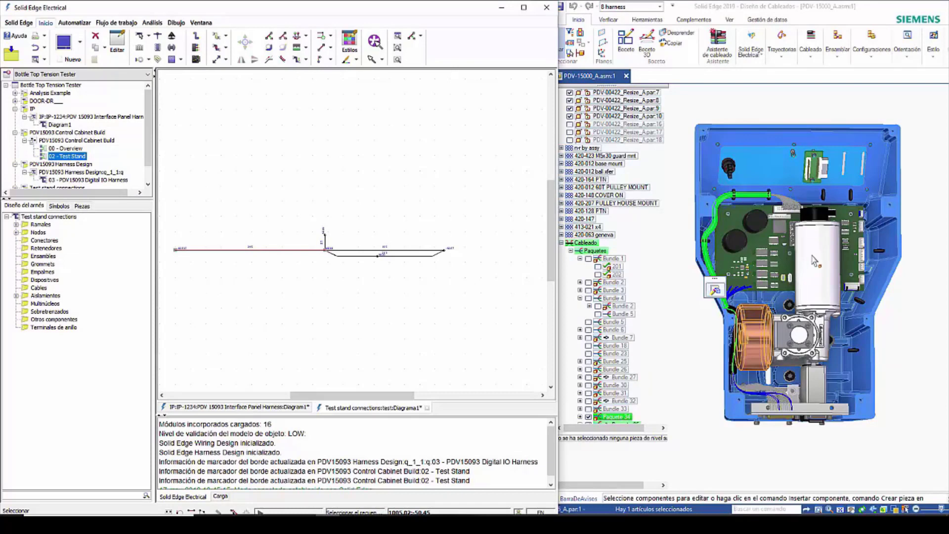
left_click(391, 182)
double_click(356, 14)
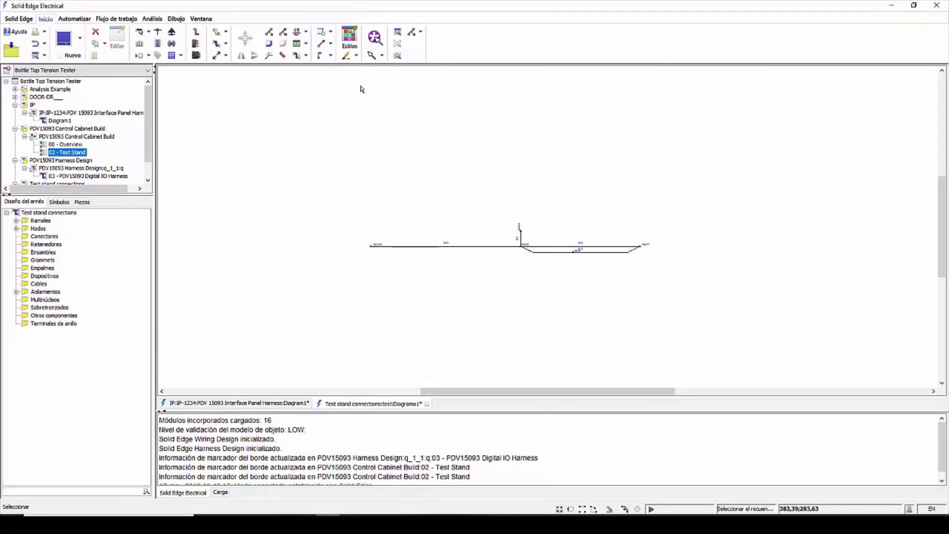
Step: Save the Test stand connections harness design and synchronize it with the PDV15093 Control Cabinet Build design
left_click(11, 49)
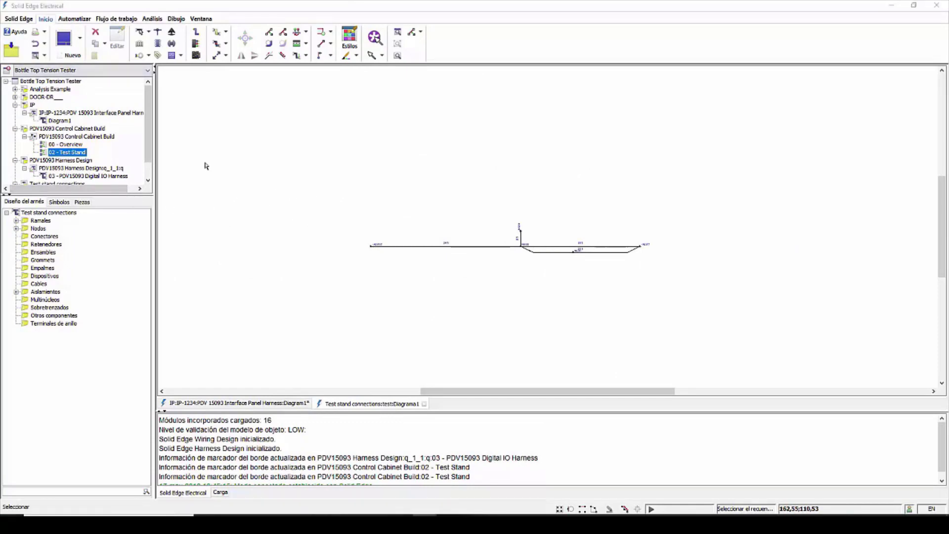
right_click(57, 137)
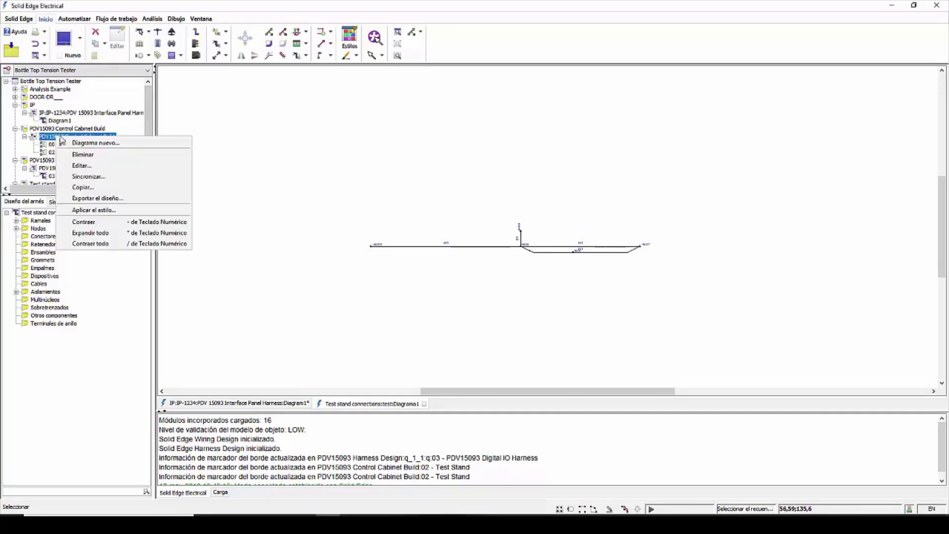
left_click(94, 177)
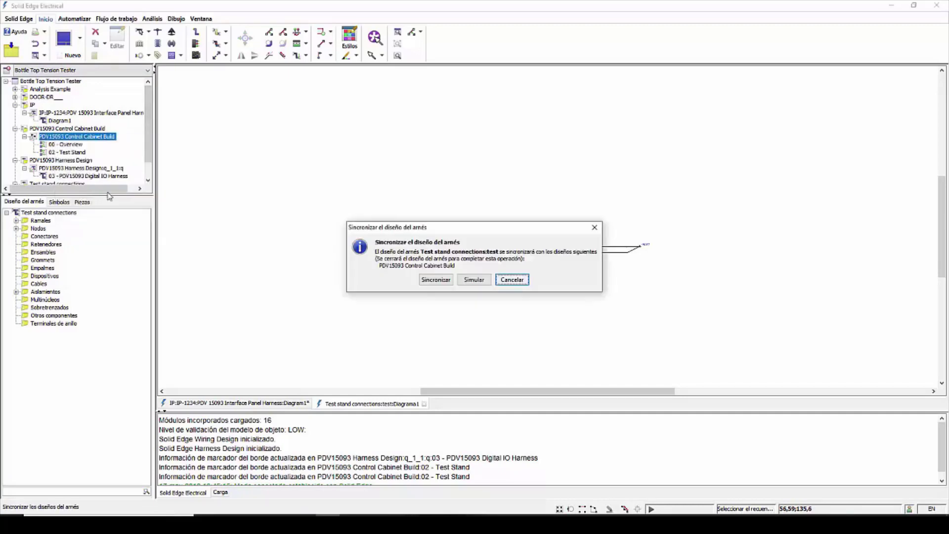
left_click(439, 281)
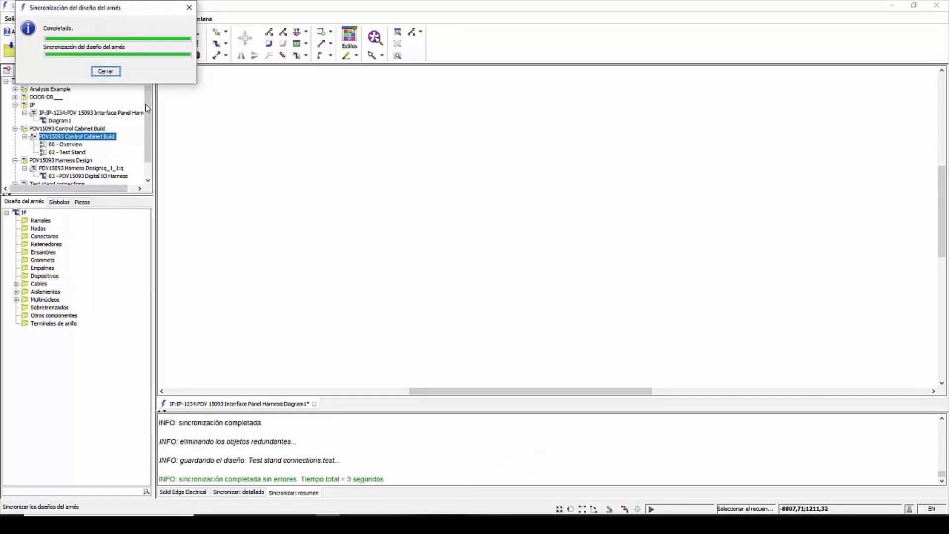
left_click(110, 73)
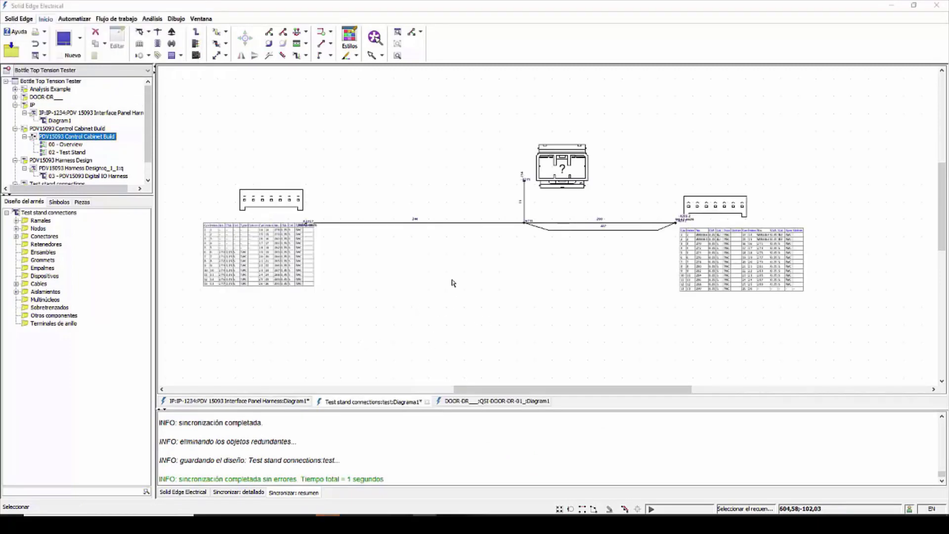
Step: Cross-probe the synchronized harness's right-end connector, longest branch and left-end connector against the 3D assembly
double_click(446, 10)
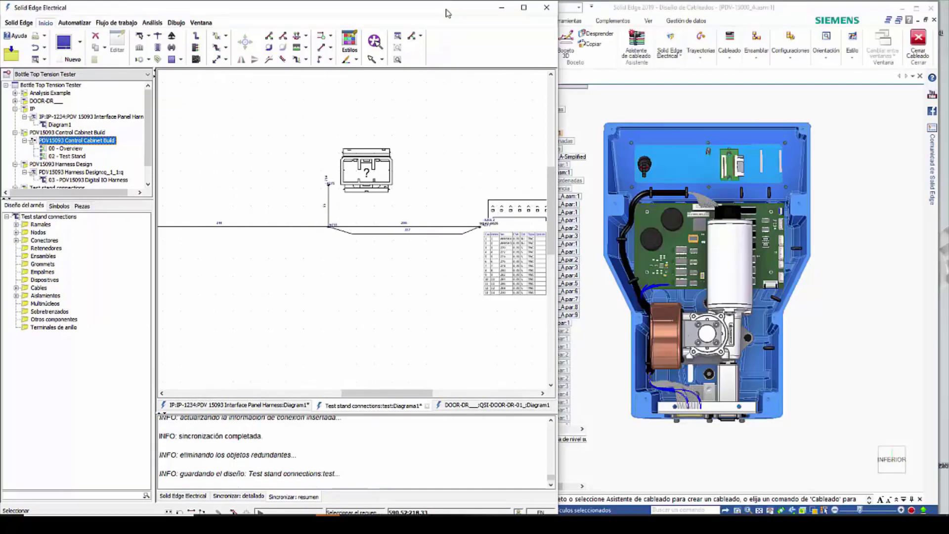
scroll(450, 224, "down", 2)
left_click(493, 214)
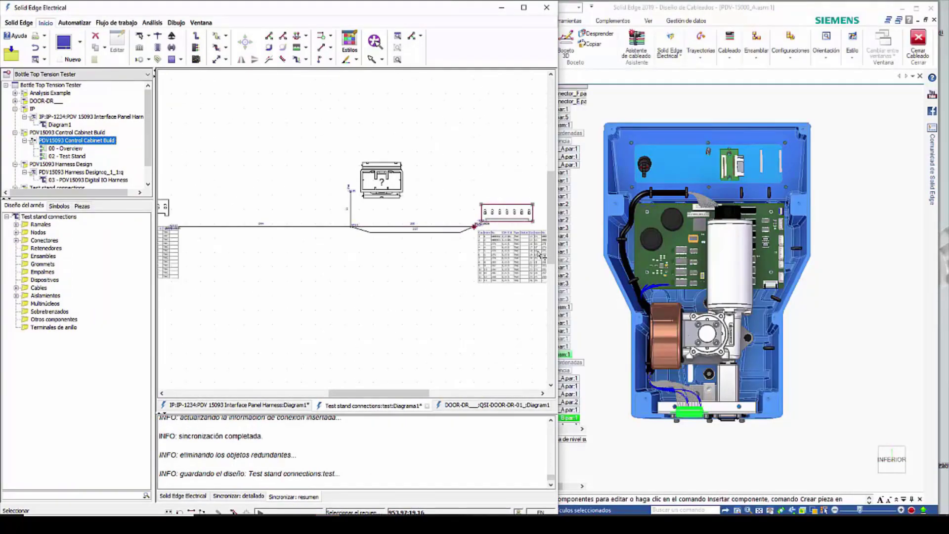
scroll(733, 347, "down", 2)
scroll(405, 292, "down", 1)
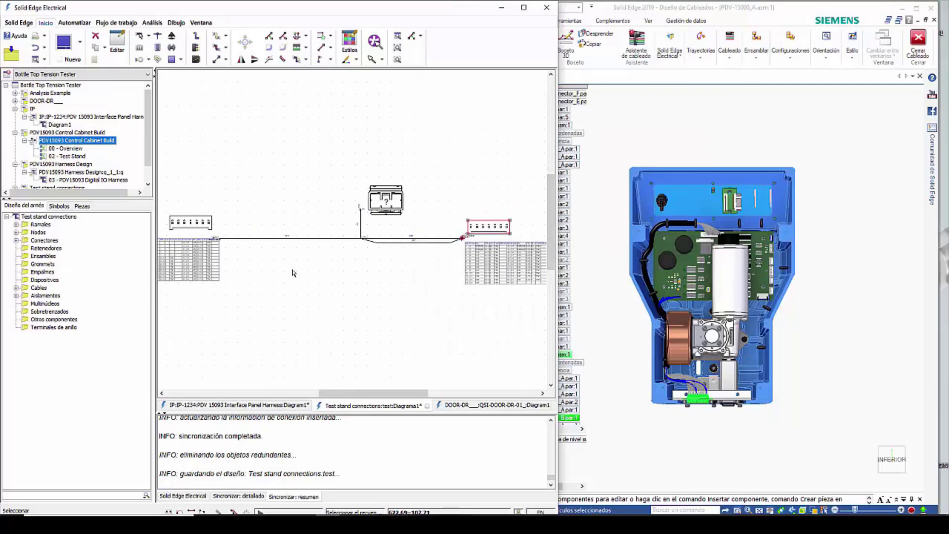
scroll(251, 239, "up", 1)
left_click(253, 240)
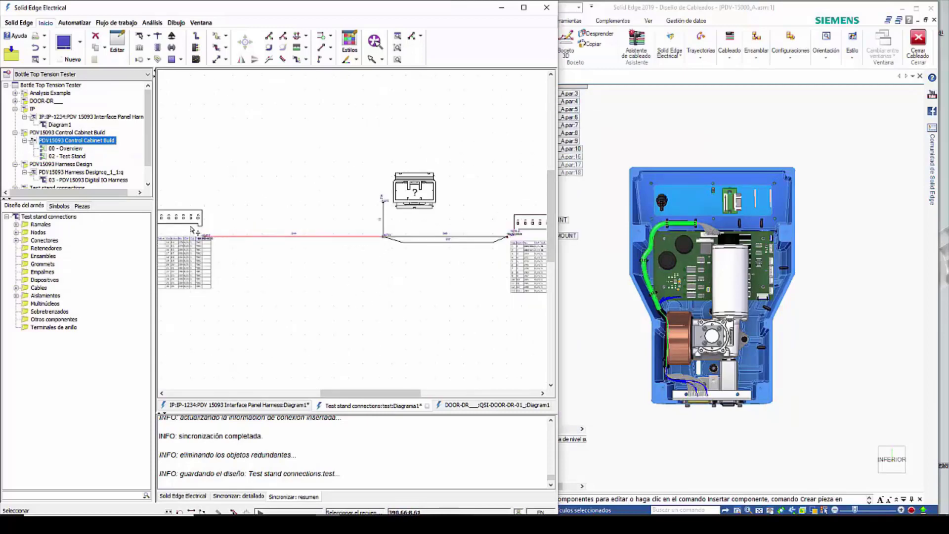
scroll(207, 224, "down", 1)
left_click(211, 226)
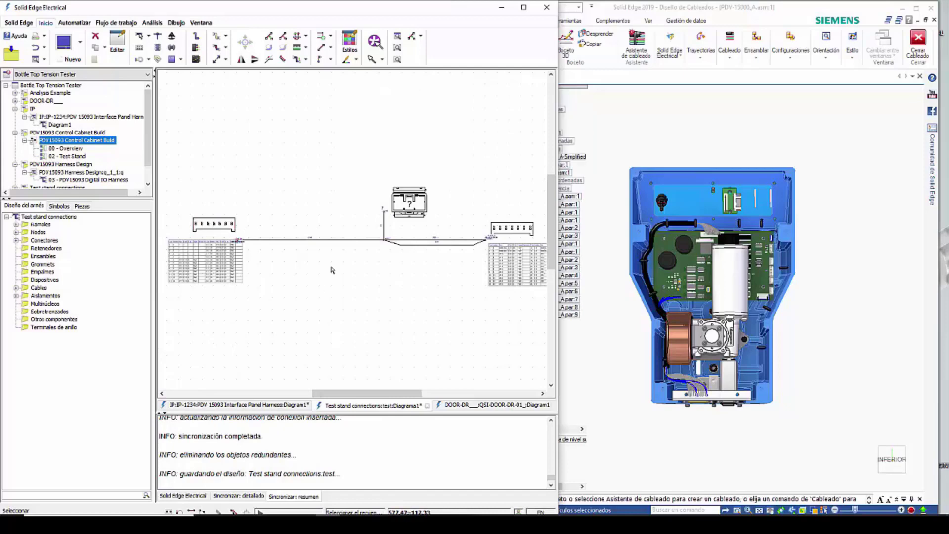
double_click(364, 8)
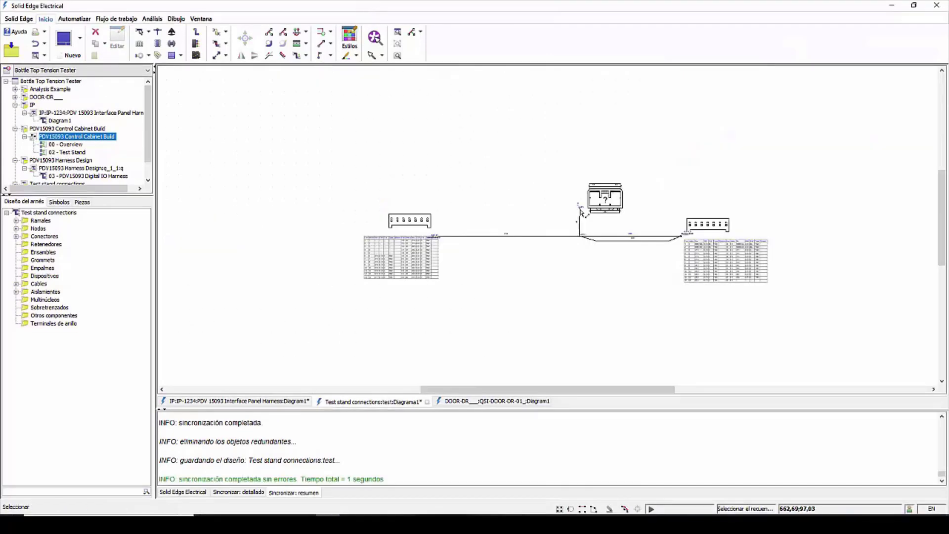
Step: Insulate the -A2.F17 to N733 branch with layer 10 spiral tape (Cinta en espiral), using black 25mm tape TA-57743
scroll(586, 215, "up", 3)
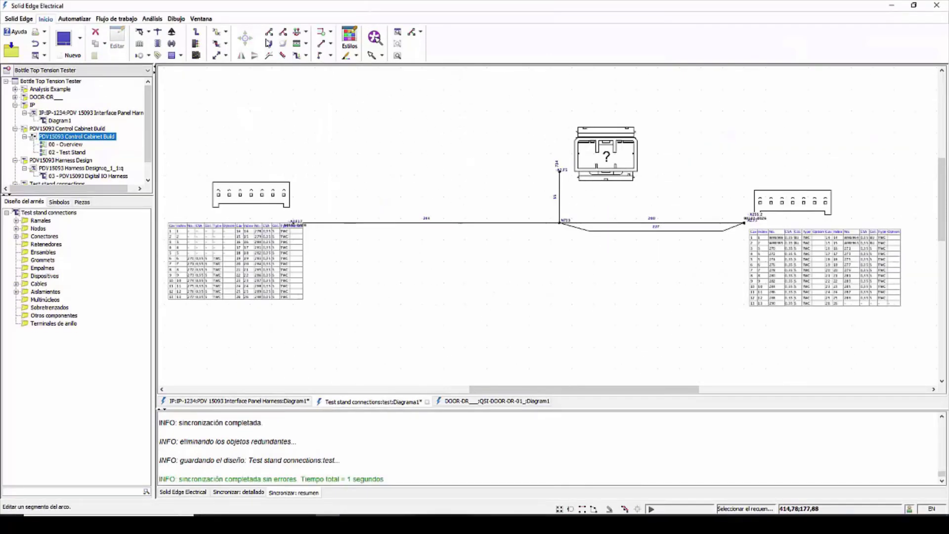
double_click(380, 225)
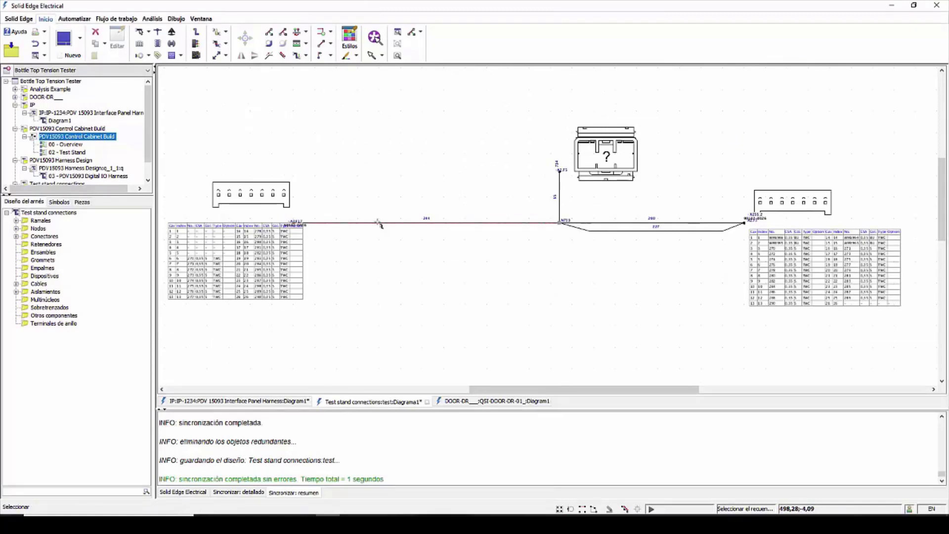
left_click(251, 240)
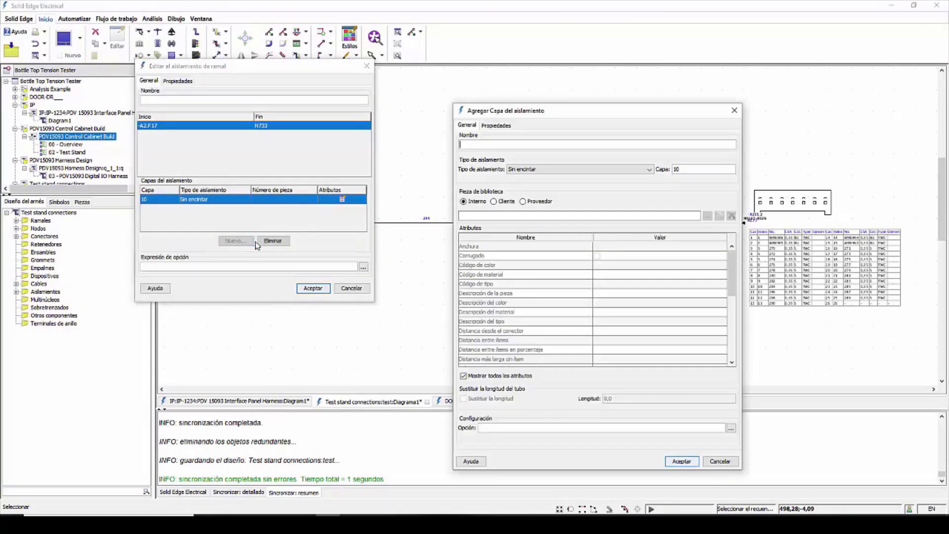
left_click(649, 169)
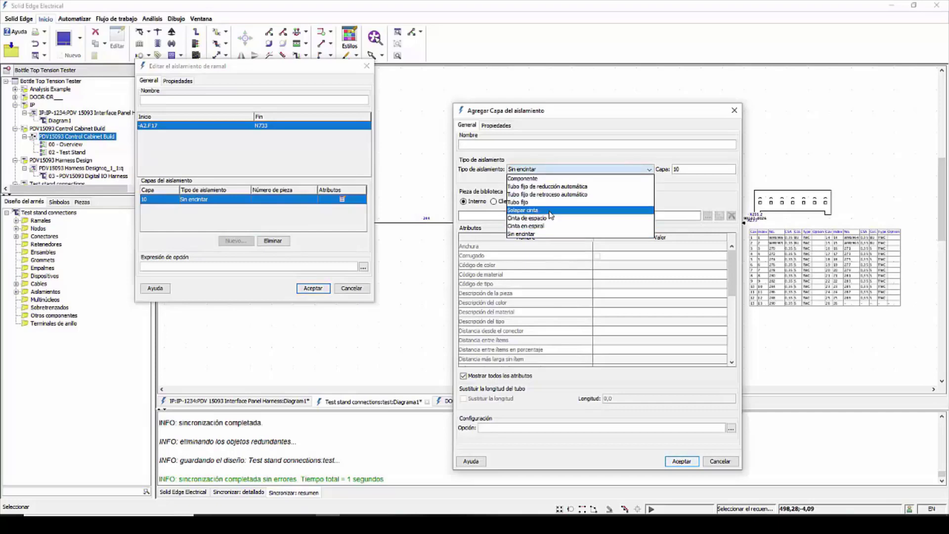
left_click(637, 228)
left_click(708, 216)
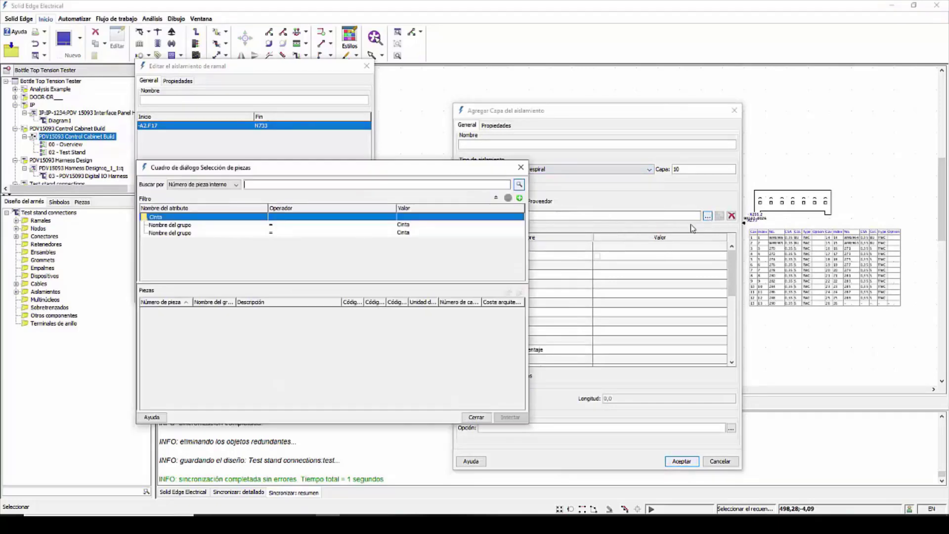
left_click(518, 186)
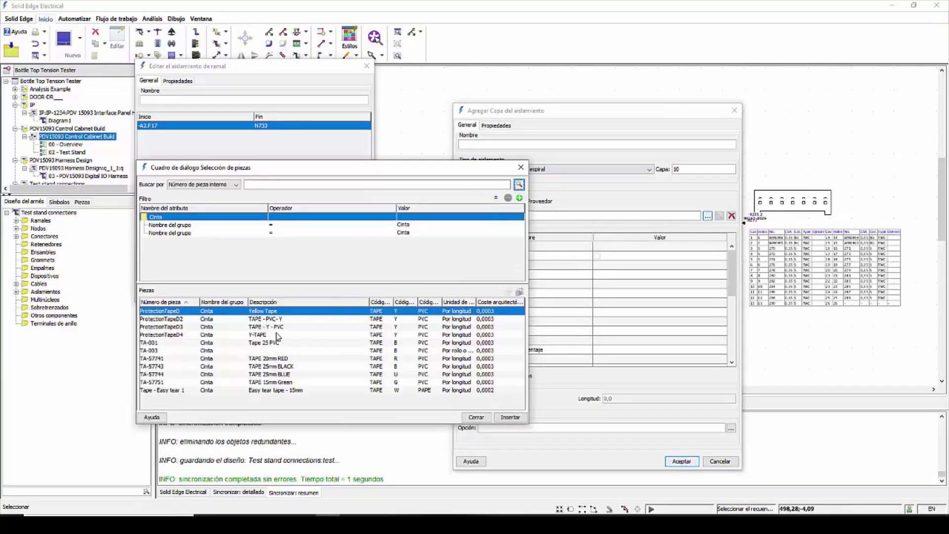
left_click(272, 367)
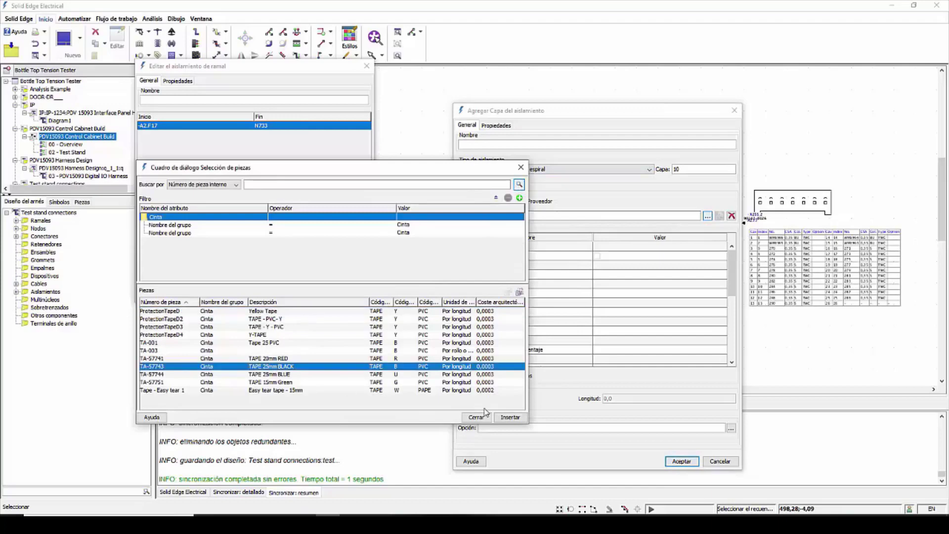
left_click(510, 417)
left_click(682, 461)
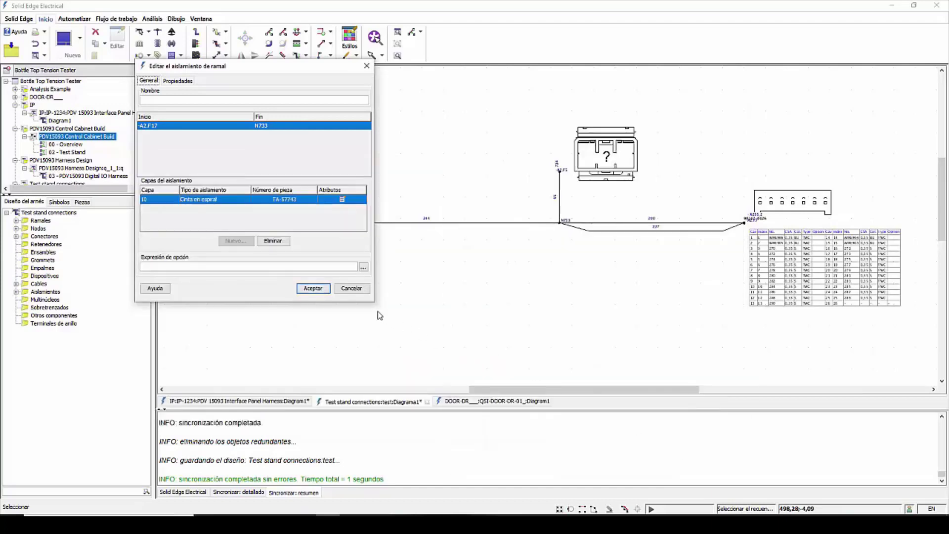
left_click(313, 288)
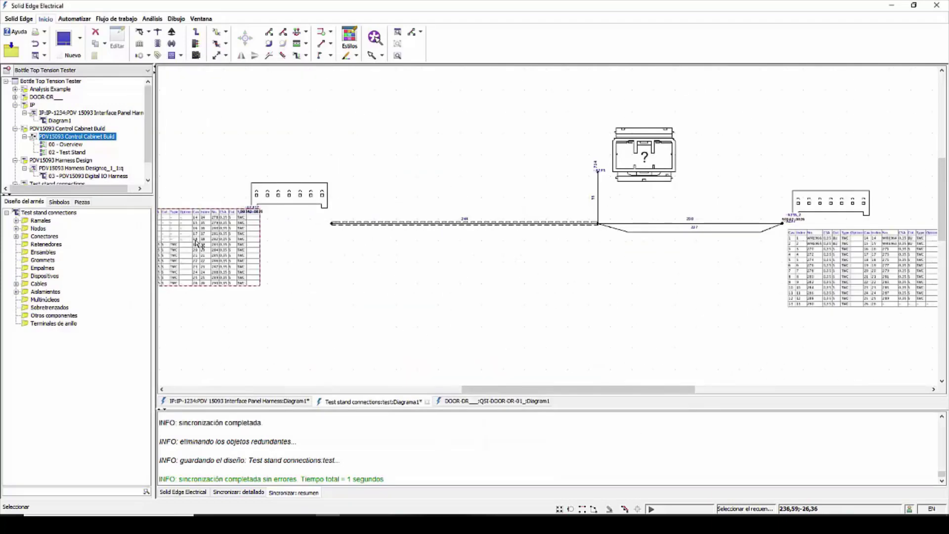
Step: Move the left-end connector's wire table beneath the connector and shift the connector symbol slightly outward
left_click_drag(197, 242, 270, 269)
left_click(289, 196)
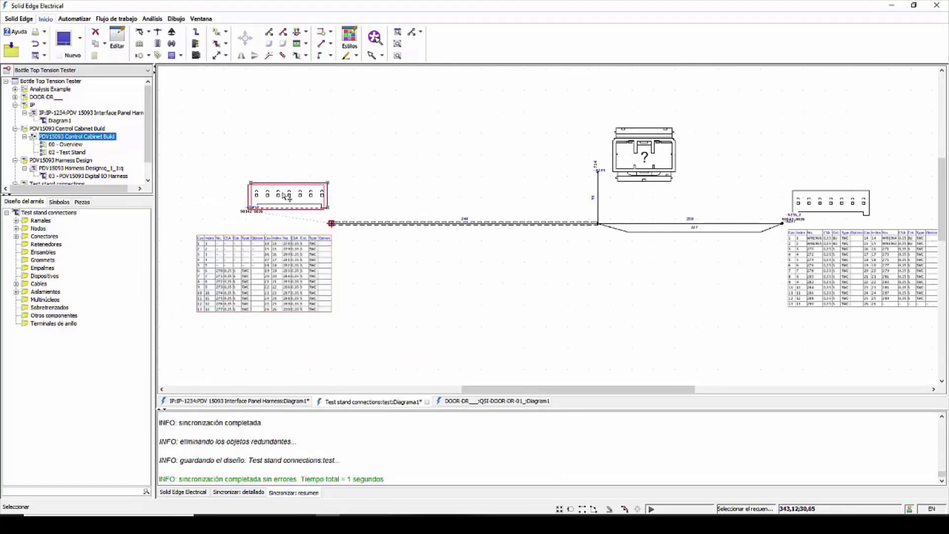
Step: Add grommet G-70190 on the -A2.F17 to N733 branch, at distance 62 from anchor -A2.F17
left_click(172, 43)
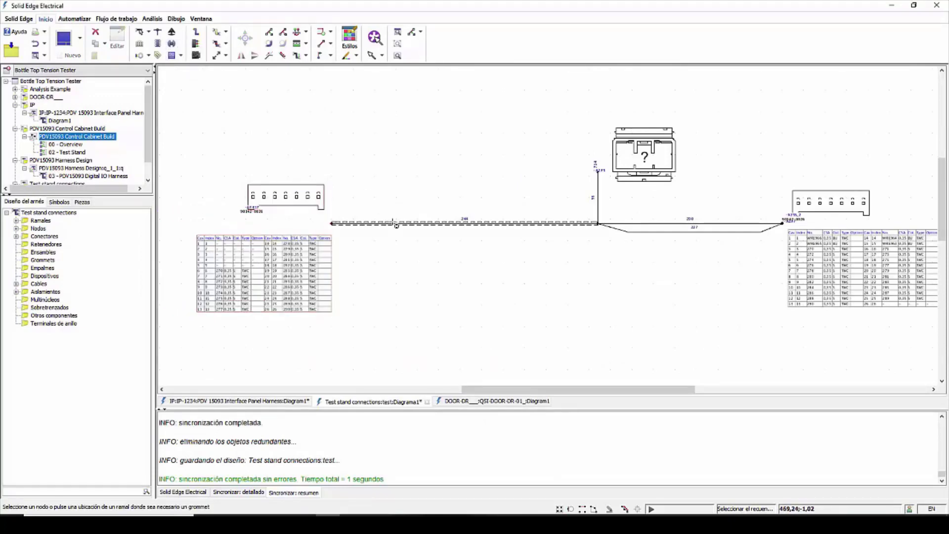
left_click(400, 224)
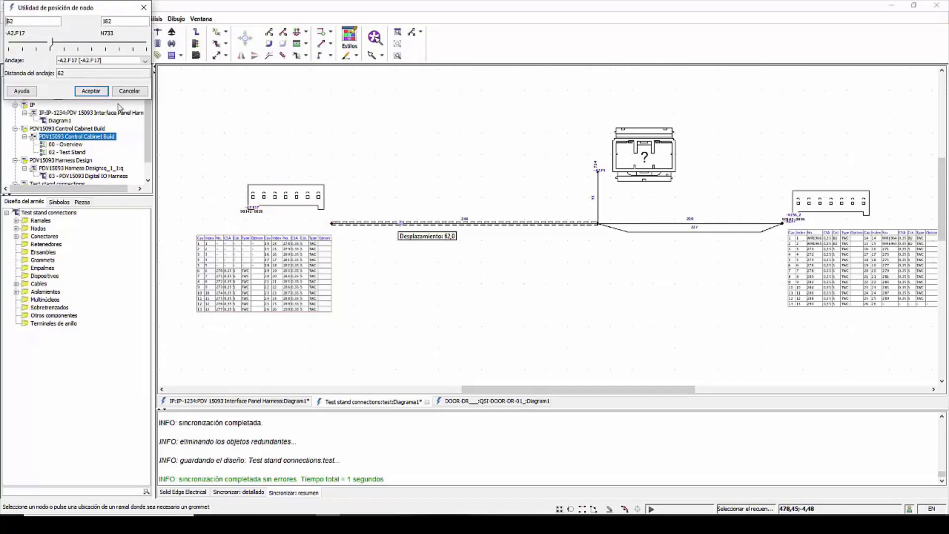
left_click(91, 91)
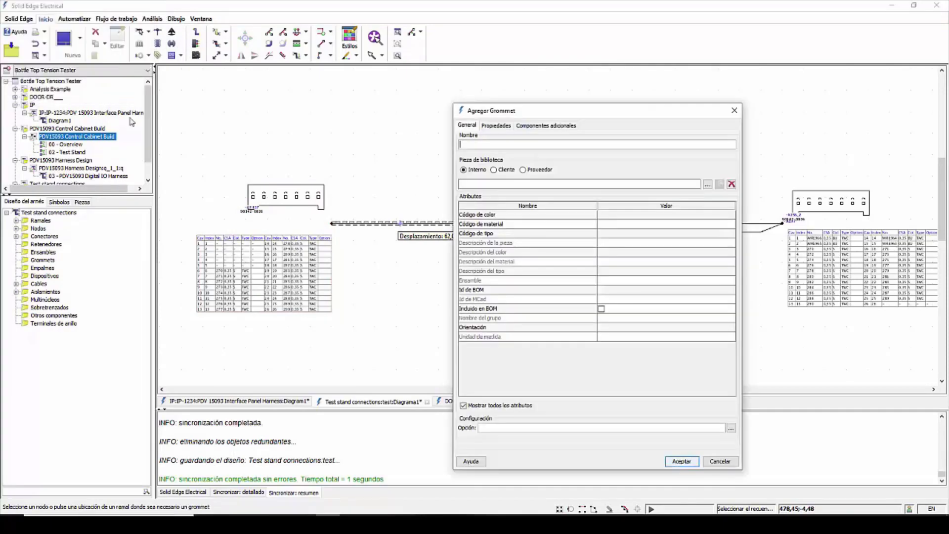
left_click(708, 184)
left_click(518, 184)
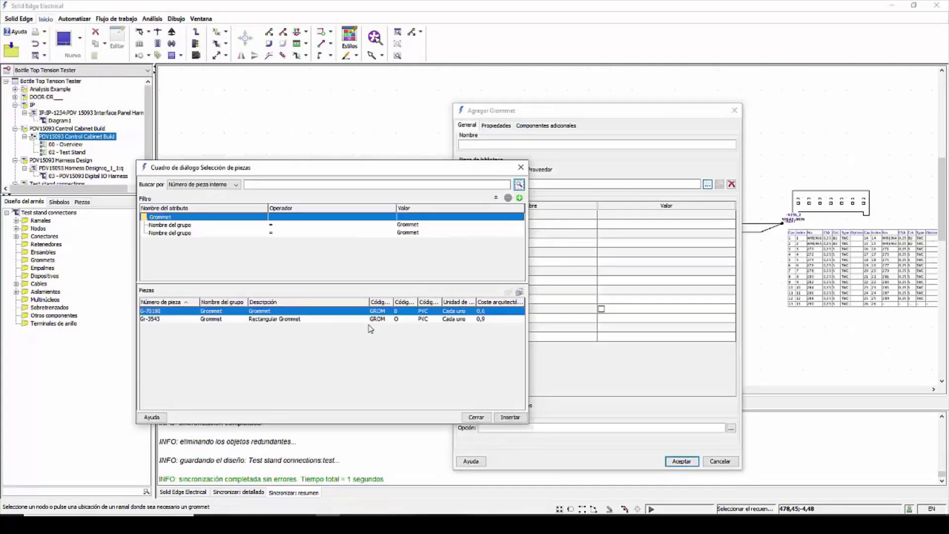
left_click(510, 417)
left_click(680, 461)
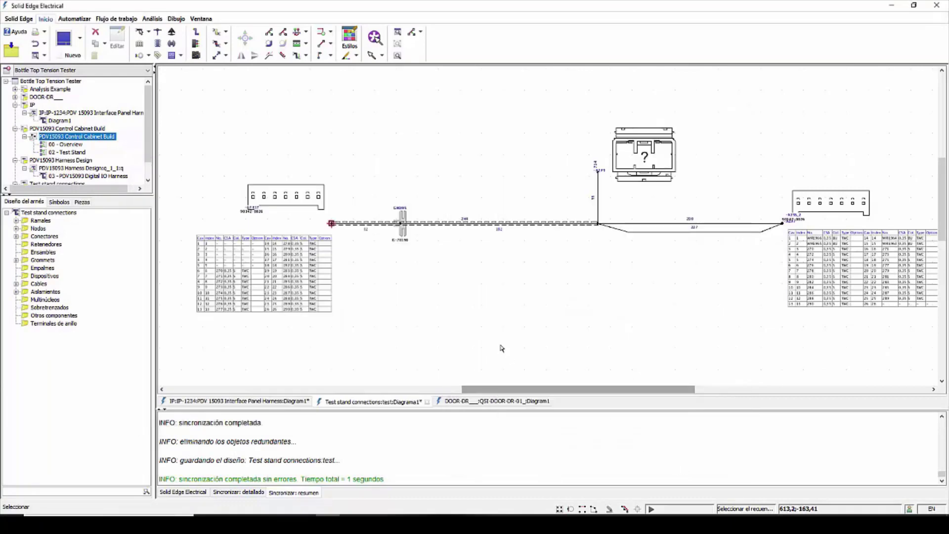
Step: Open Diagram1 of the DOOR-DR___:QSI-DOOR-DR-01_ design and examine its insulated branches, grommets, clips, connectors and wire tables
scroll(557, 229, "down", 3)
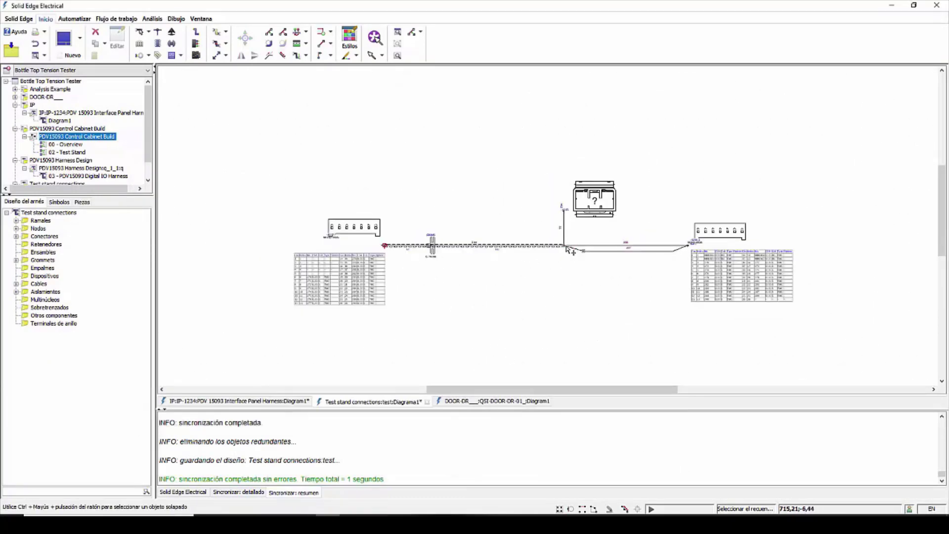
left_click(16, 97)
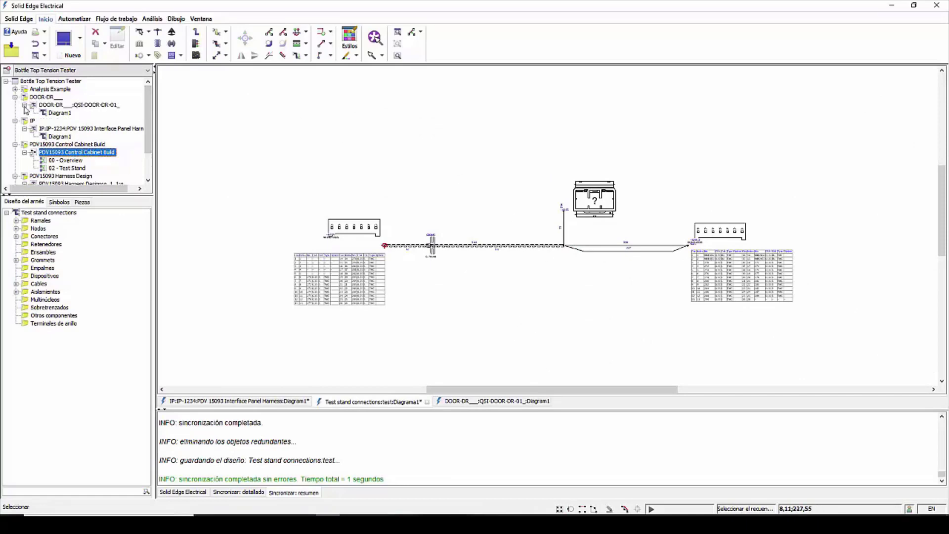
double_click(60, 114)
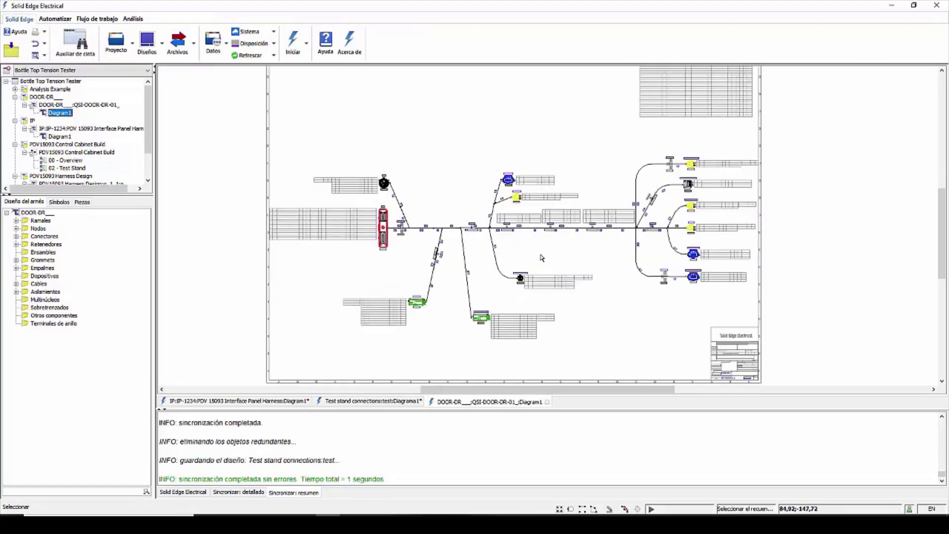
scroll(541, 256, "up", 1)
scroll(324, 259, "up", 1)
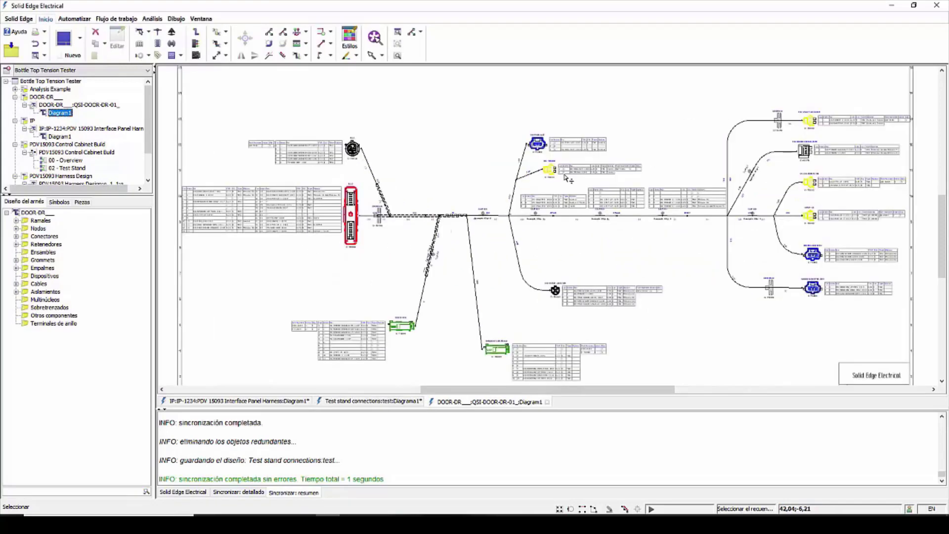
scroll(420, 234, "up", 1)
scroll(391, 227, "up", 1)
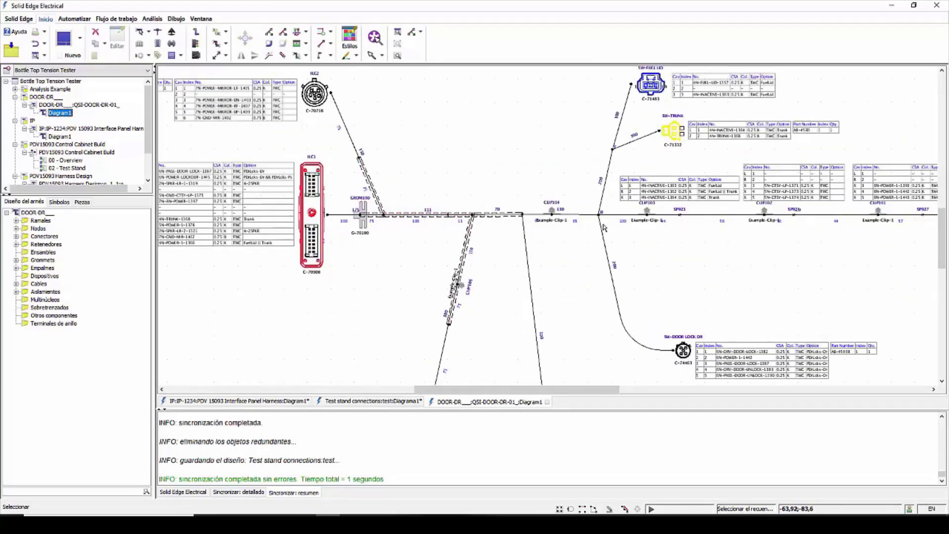
scroll(486, 222, "down", 3)
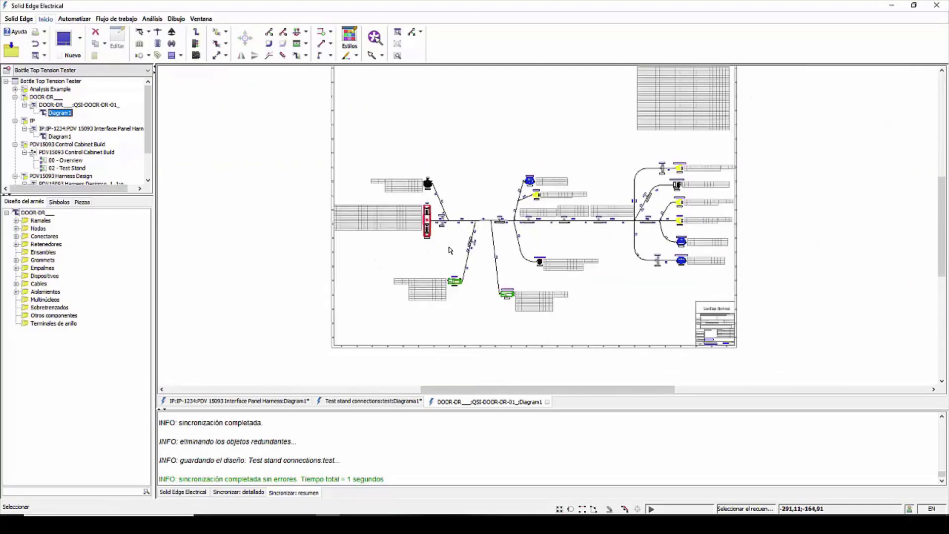
scroll(449, 247, "down", 1)
middle_click_drag(523, 194, 506, 213)
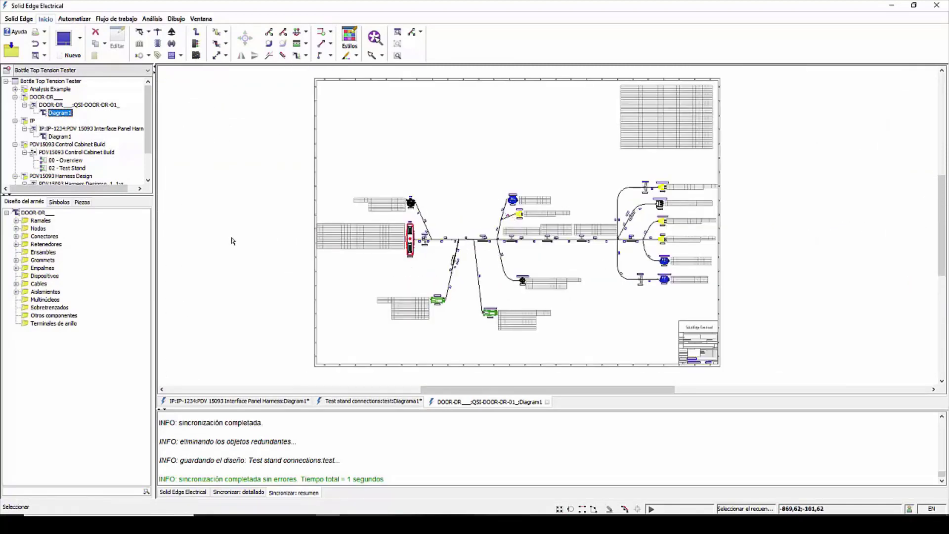